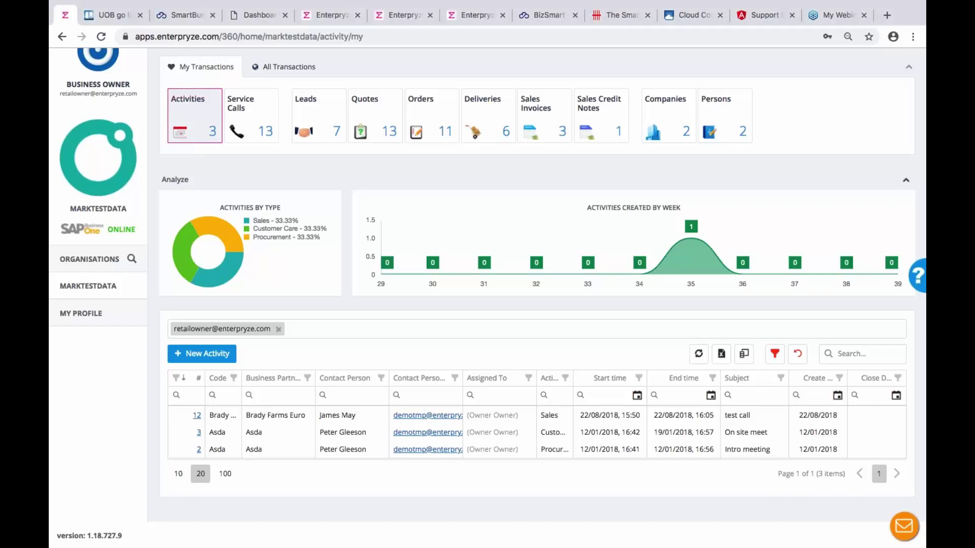
Collapse and re-expand the Analyze and transaction tile sections of My activities, leave the tiles collapsed, and switch to All Transactions
{"action": "left_click", "coordinate": [905, 180]}
{"action": "left_click", "coordinate": [909, 110]}
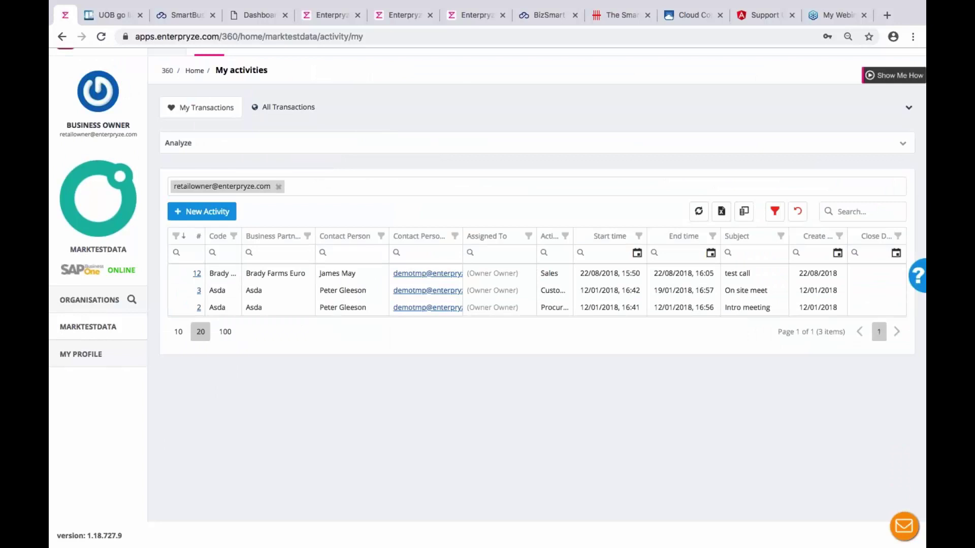
{"action": "left_click", "coordinate": [910, 111]}
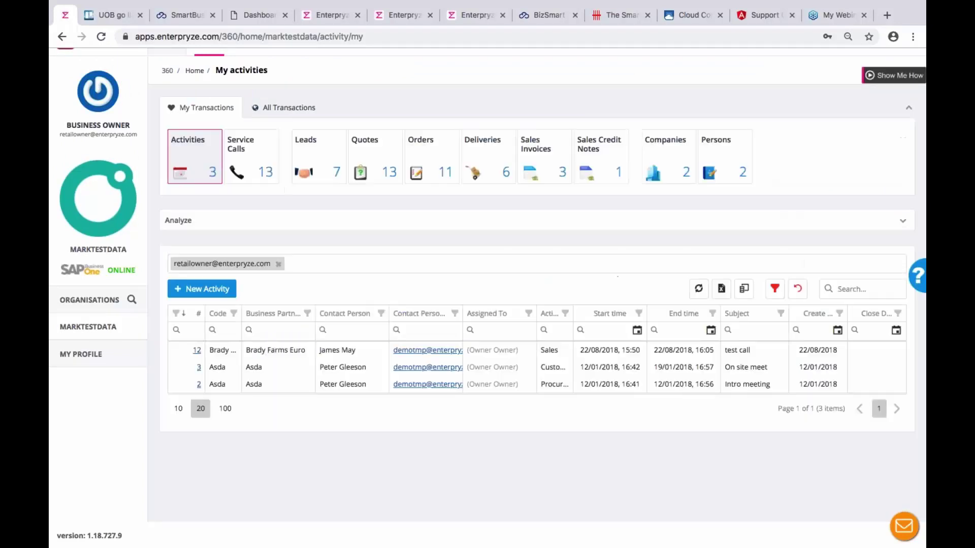
{"action": "left_click", "coordinate": [902, 221]}
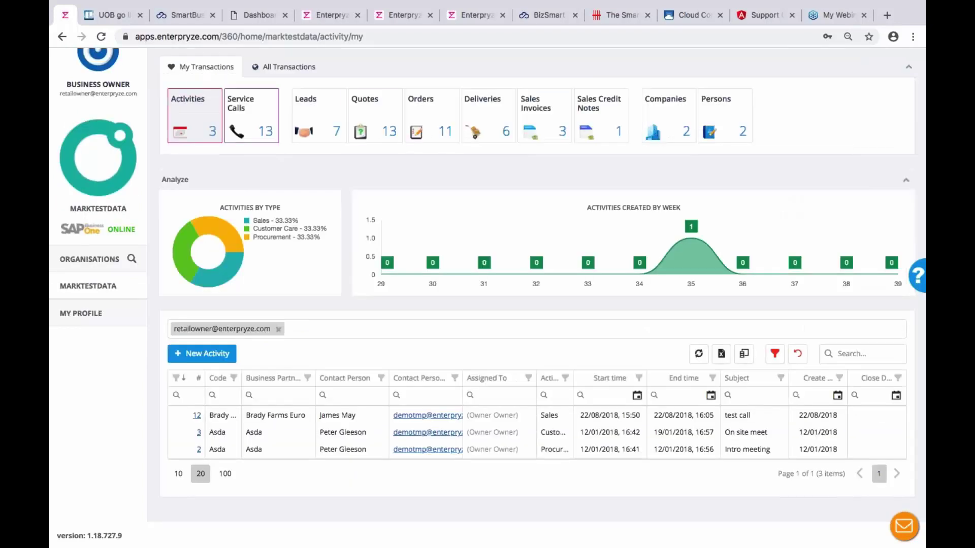
{"action": "left_click", "coordinate": [910, 69]}
{"action": "left_click", "coordinate": [295, 109]}
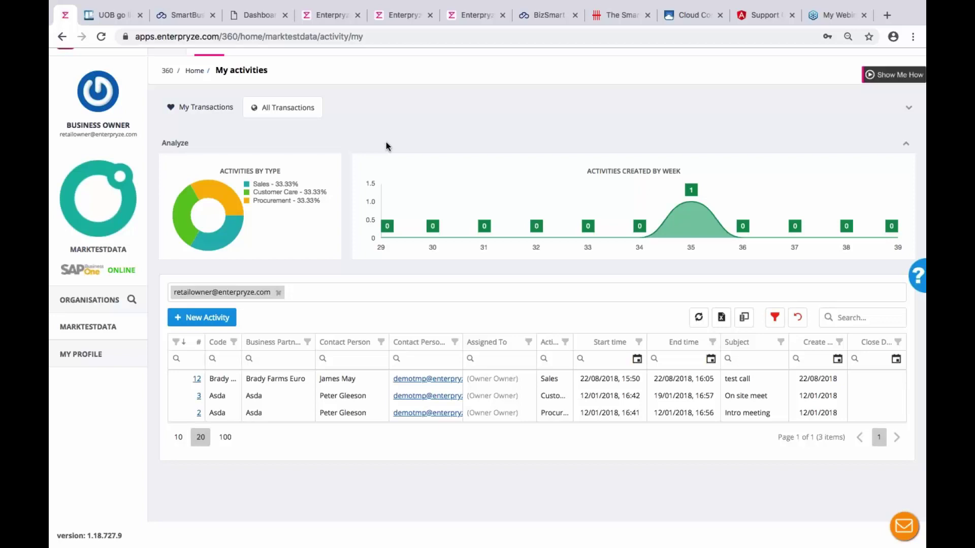
Examine the Service Analyze dashboard, from the open calls and priority charts down to the top 10 customer charts
{"action": "scroll", "coordinate": [388, 147], "scroll_direction": "up", "scroll_amount": 1}
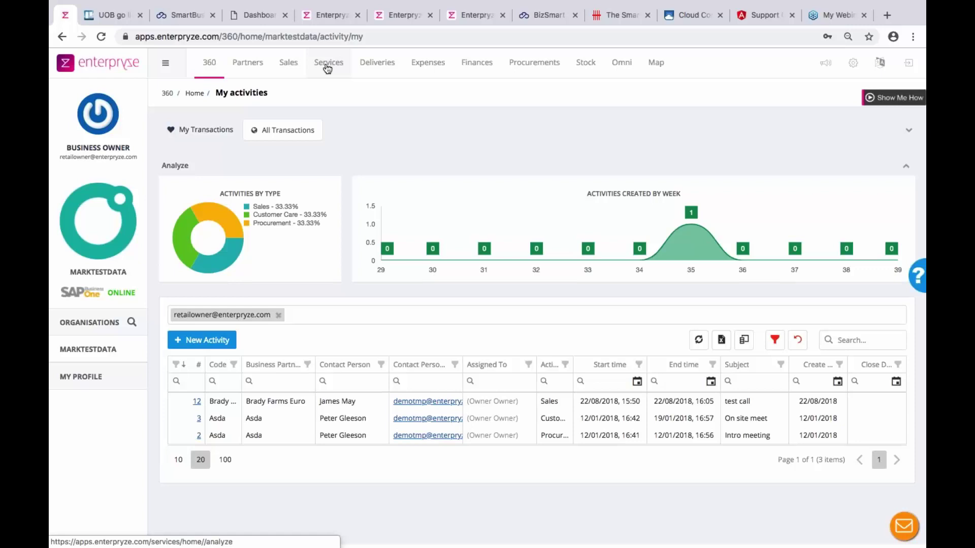
{"action": "left_click", "coordinate": [328, 69]}
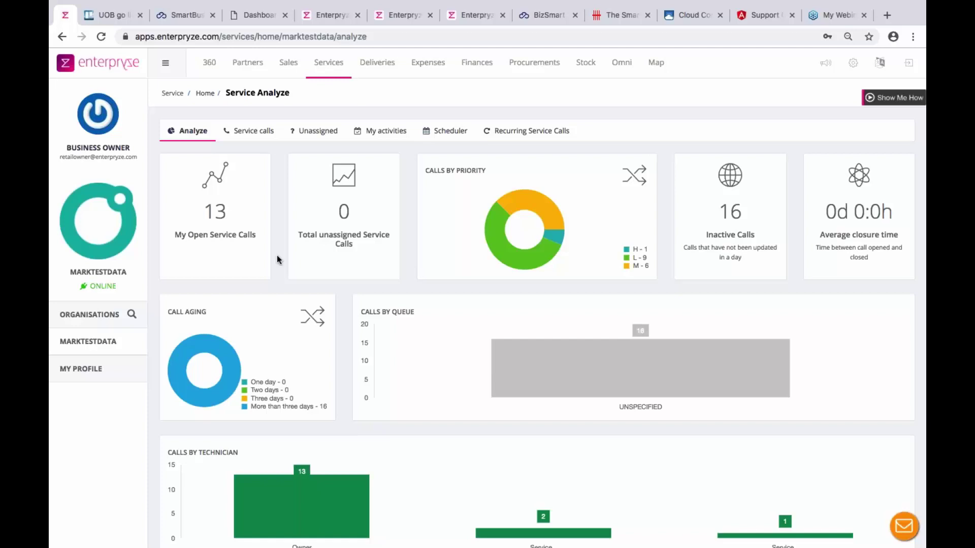
{"action": "scroll", "coordinate": [230, 205], "scroll_direction": "down", "scroll_amount": 1}
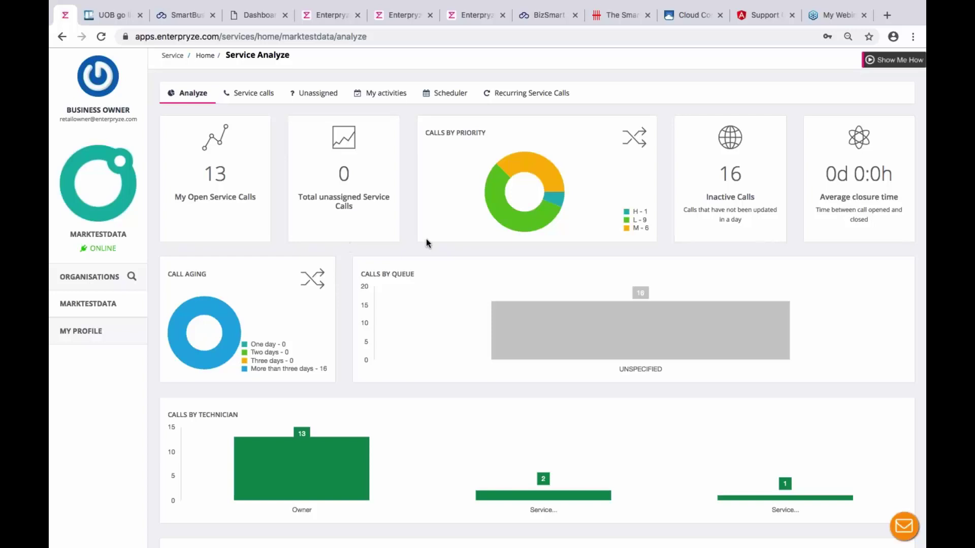
{"action": "scroll", "coordinate": [770, 137], "scroll_direction": "down", "scroll_amount": 1}
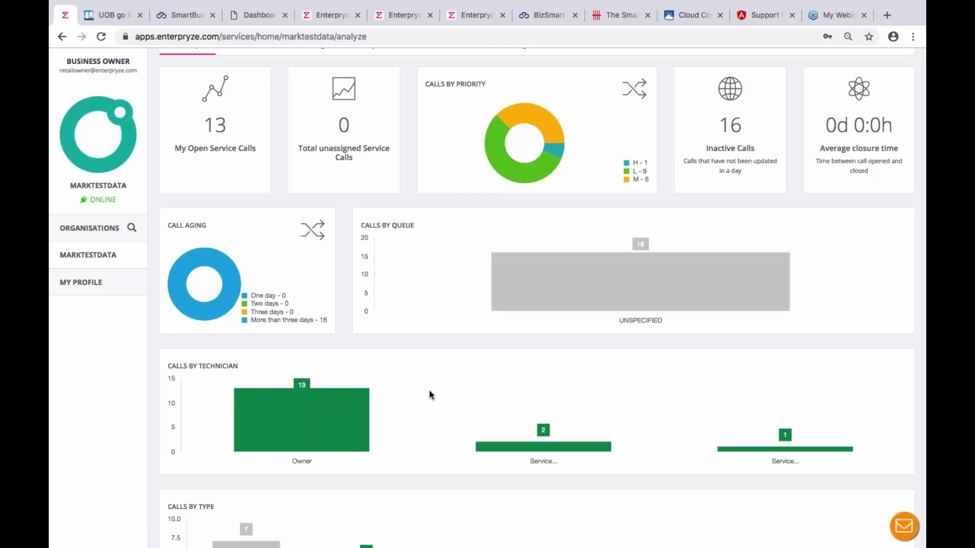
{"action": "scroll", "coordinate": [430, 395], "scroll_direction": "down", "scroll_amount": 8}
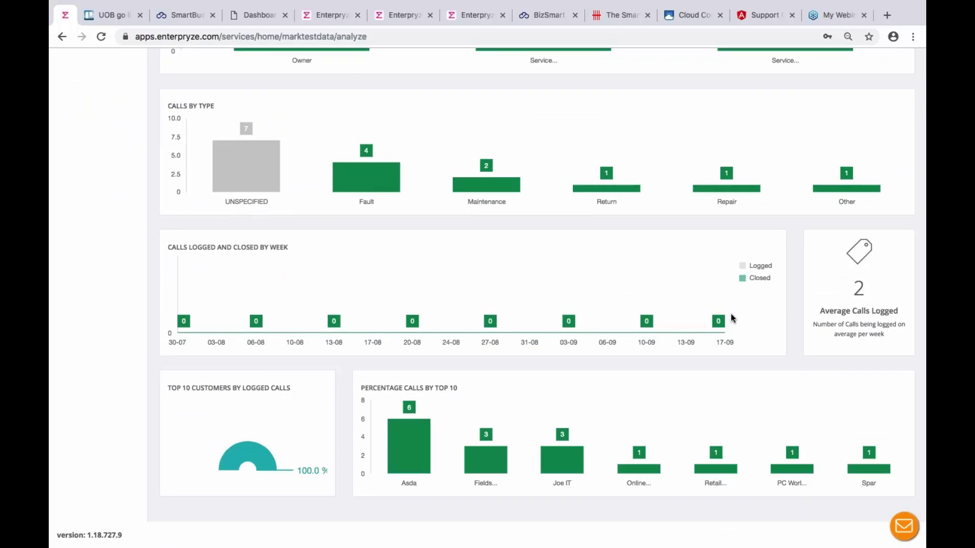
{"action": "scroll", "coordinate": [731, 319], "scroll_direction": "up", "scroll_amount": 8}
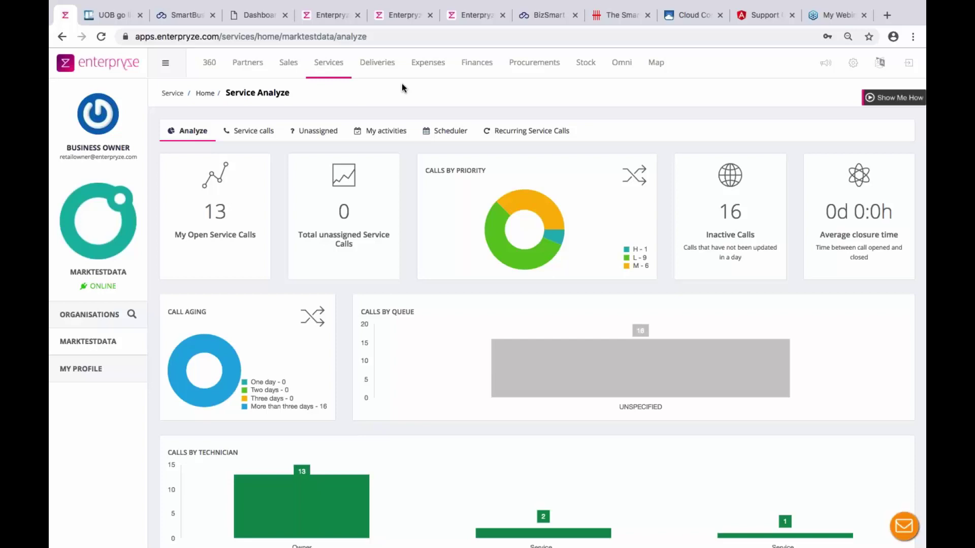
Open the Asda sales order with the remark "Sales quote based on 85" from the list of sales orders
{"action": "left_click", "coordinate": [287, 68]}
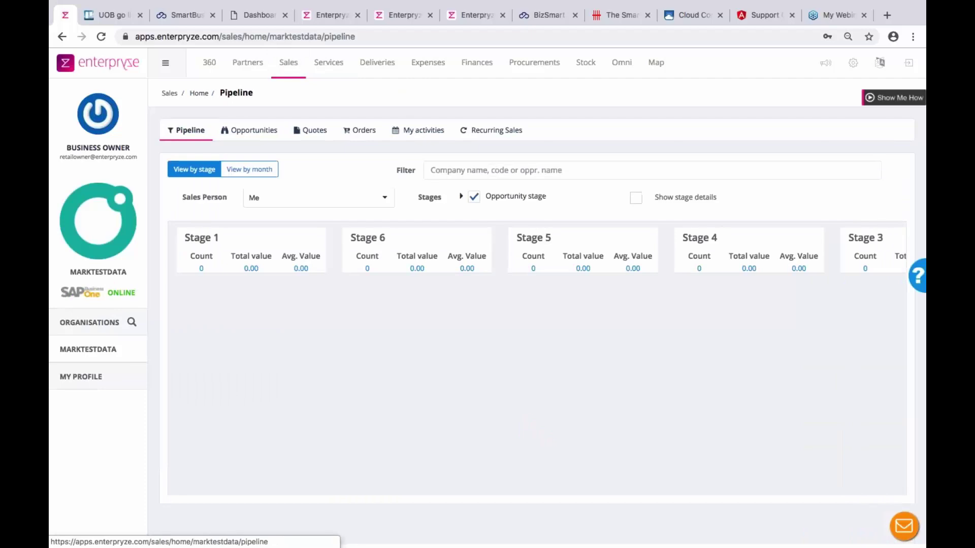
{"action": "left_click", "coordinate": [356, 132]}
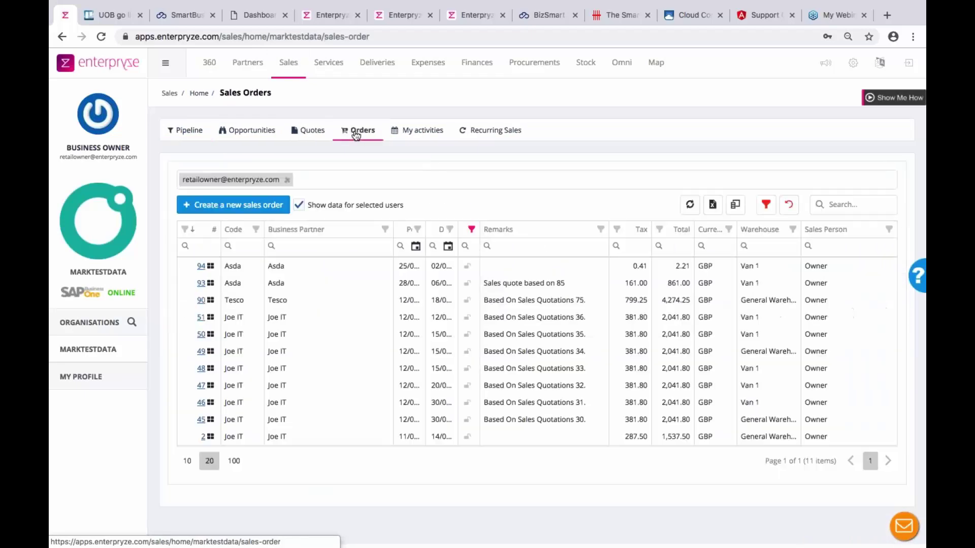
{"action": "left_click", "coordinate": [202, 284]}
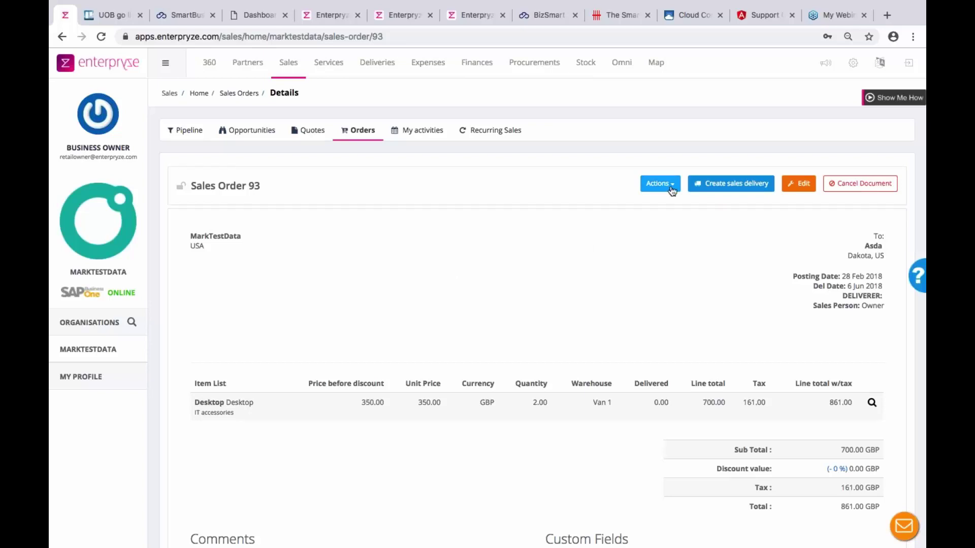
Examine the order's available actions and the form for adding a related activity, without adding one
{"action": "left_click", "coordinate": [673, 190]}
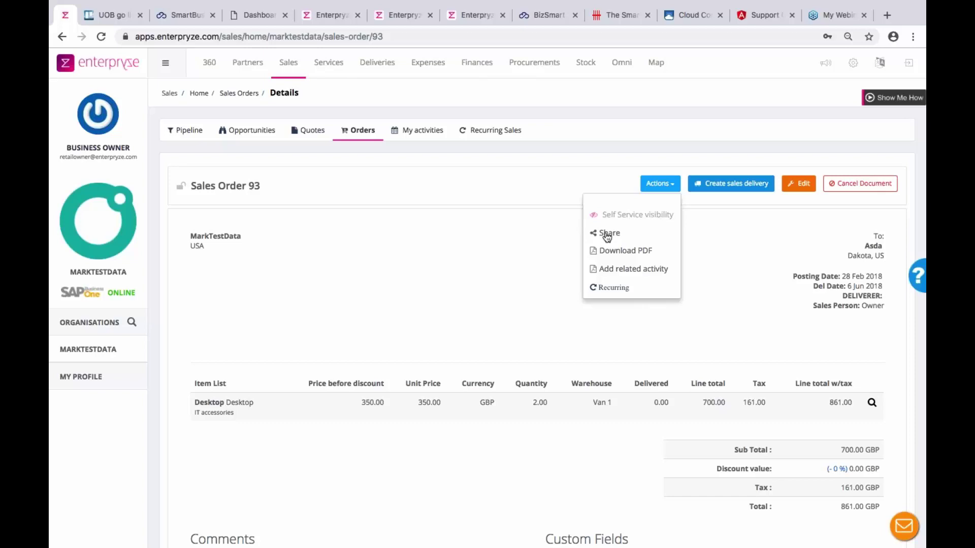
{"action": "left_click", "coordinate": [641, 270]}
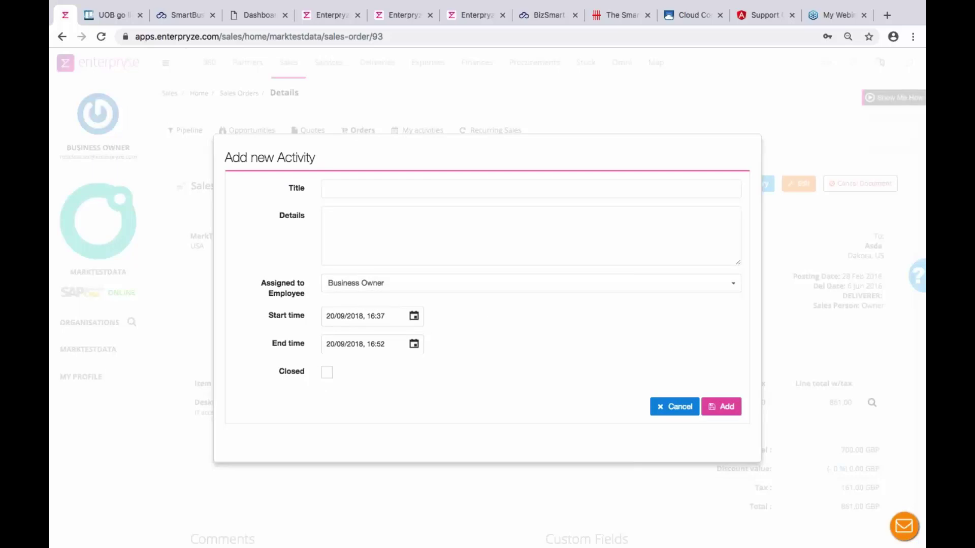
{"action": "left_click", "coordinate": [679, 407]}
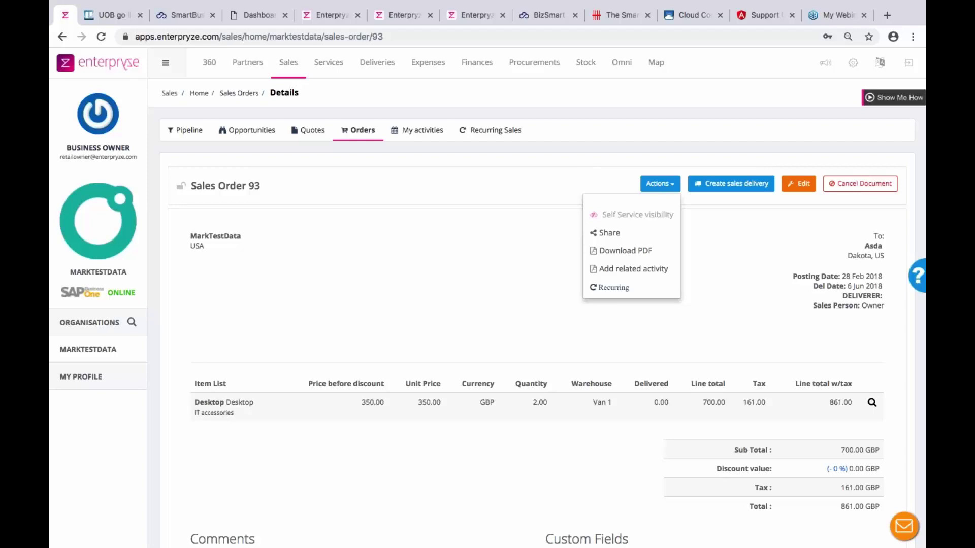
{"action": "left_click", "coordinate": [669, 186]}
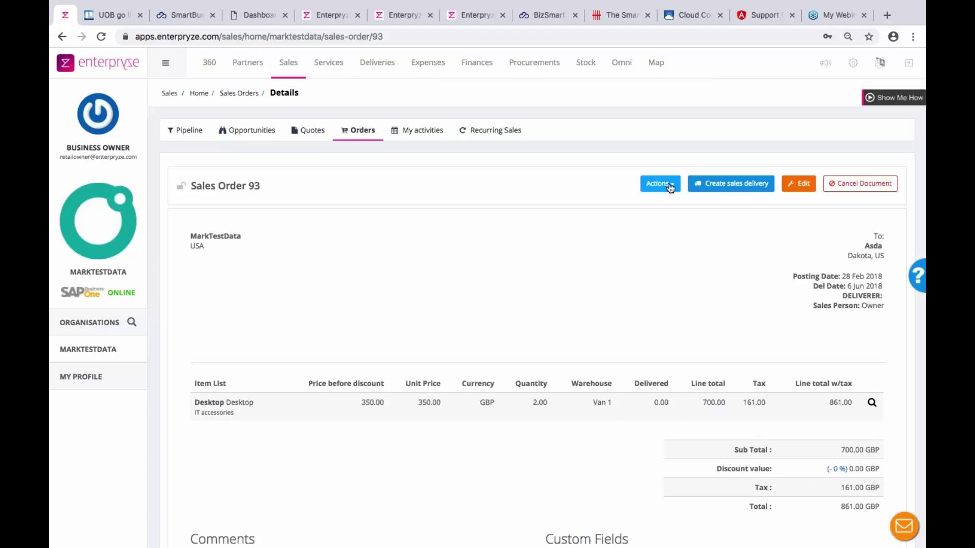
Create a new sales order with Asda as the business partner
{"action": "left_click", "coordinate": [359, 133]}
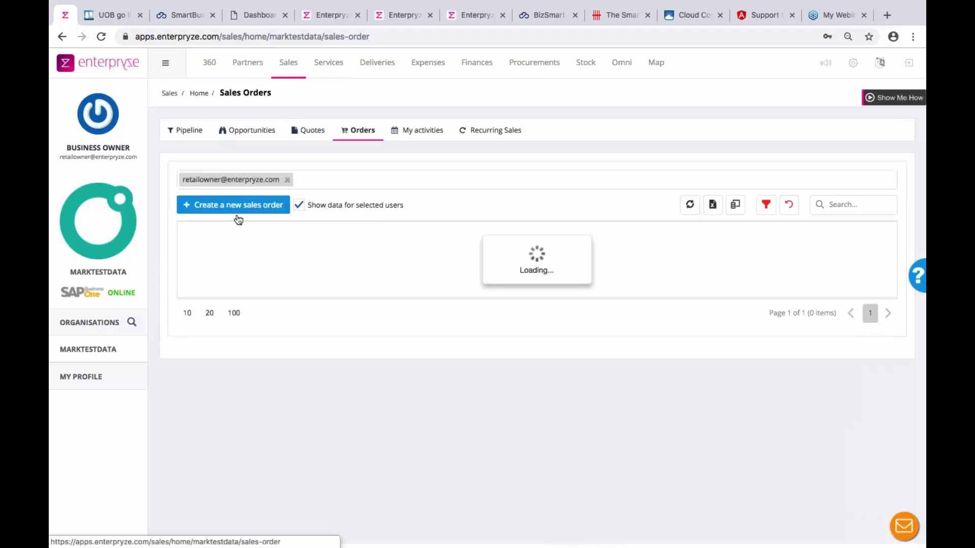
{"action": "left_click", "coordinate": [246, 206]}
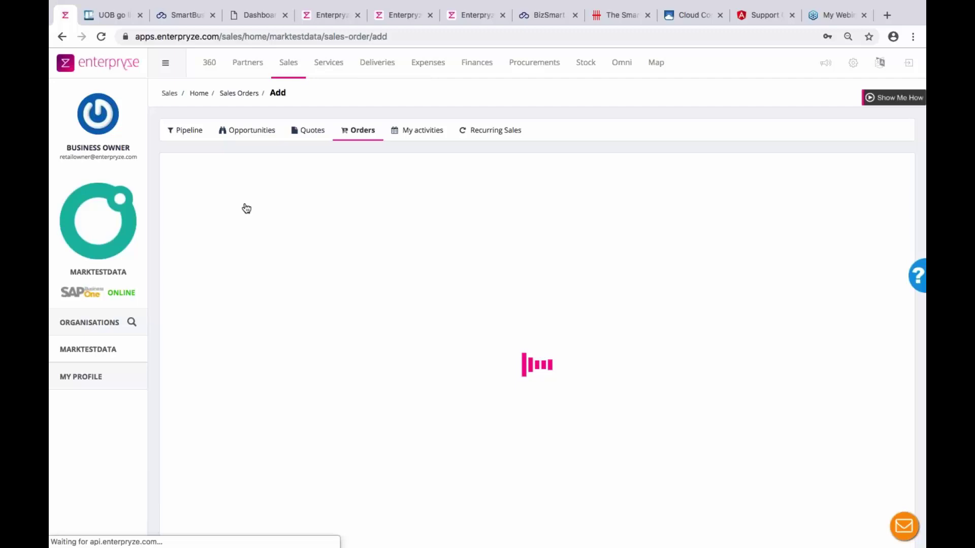
{"action": "left_click", "coordinate": [518, 235]}
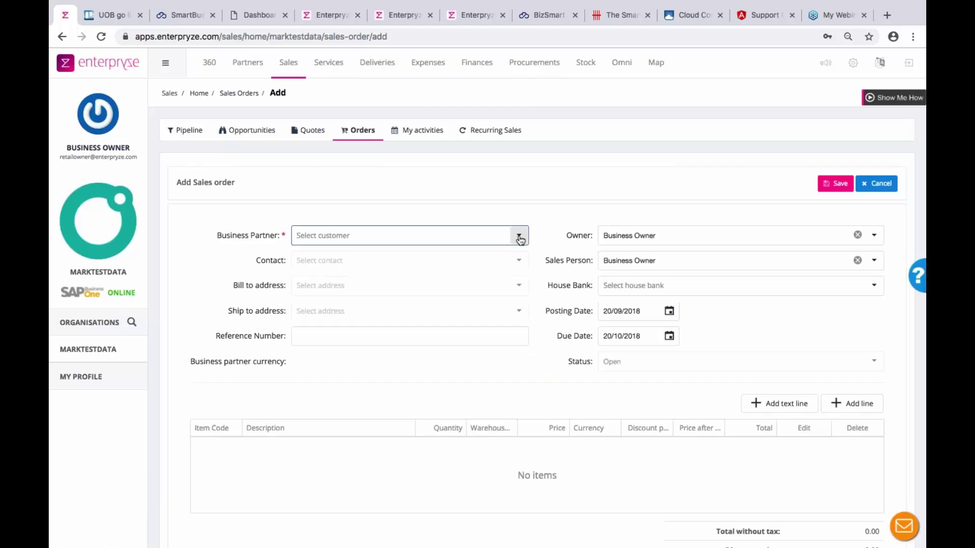
{"action": "left_click", "coordinate": [358, 257]}
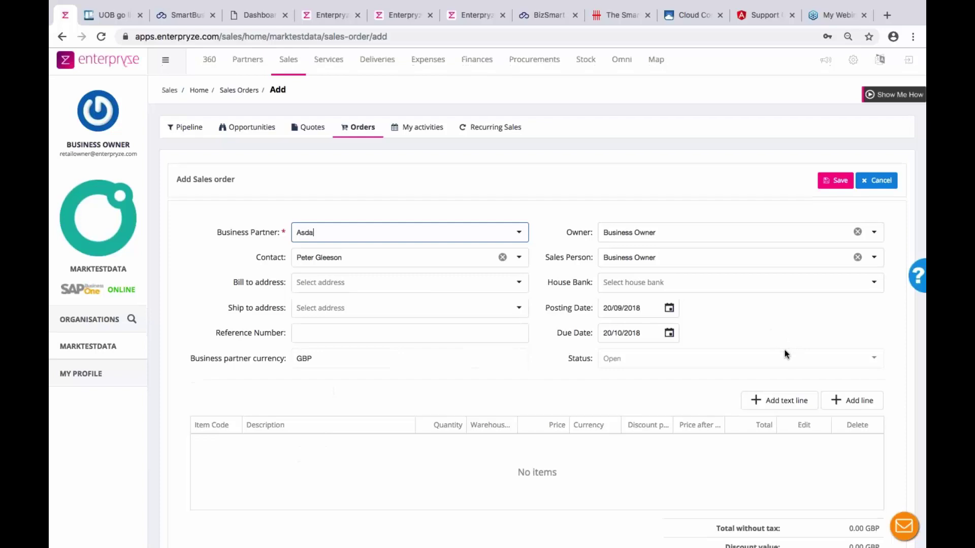
Add an item line to the order, using item group All and the Bracelet item
{"action": "scroll", "coordinate": [728, 247], "scroll_direction": "down", "scroll_amount": 2}
{"action": "scroll", "coordinate": [858, 292], "scroll_direction": "down", "scroll_amount": 2}
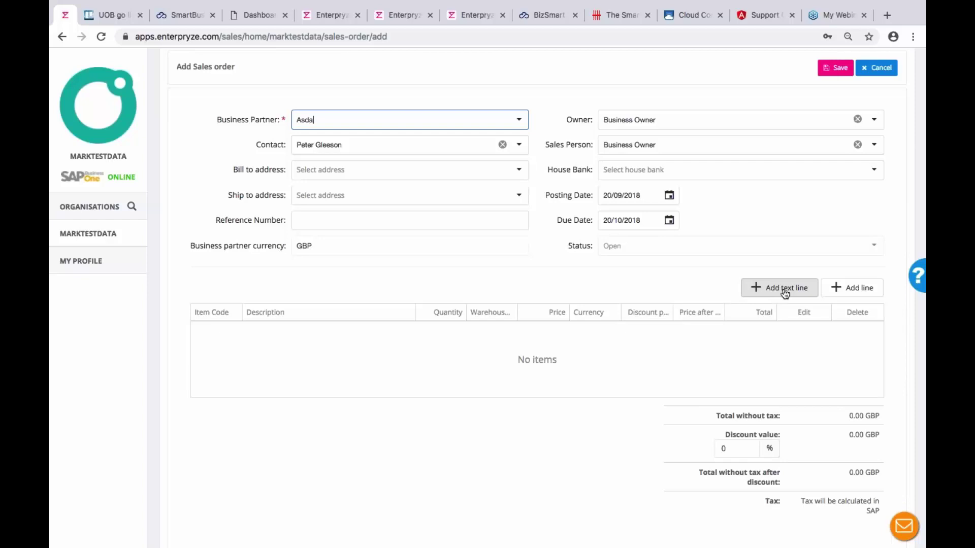
{"action": "left_click", "coordinate": [842, 289]}
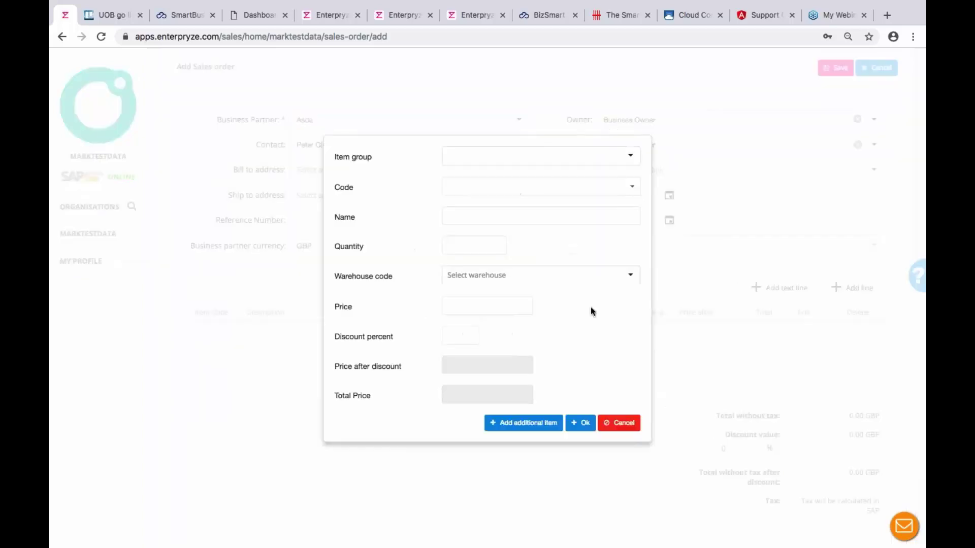
{"action": "left_click", "coordinate": [630, 156]}
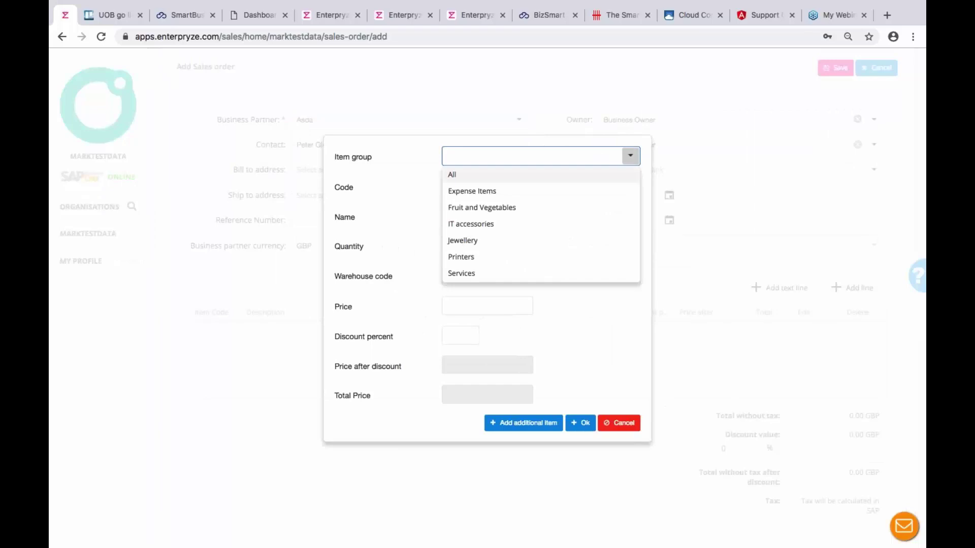
{"action": "left_click", "coordinate": [473, 182]}
{"action": "left_click", "coordinate": [500, 188]}
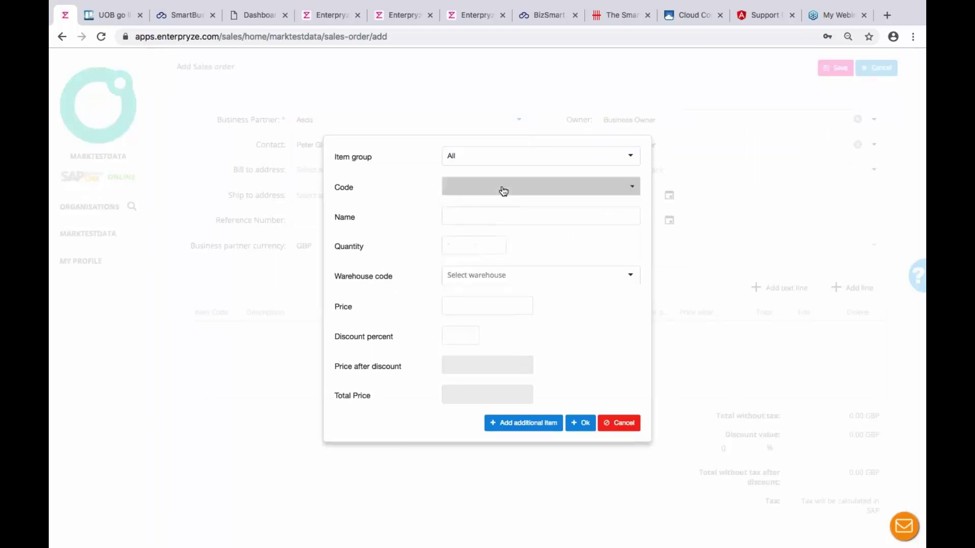
{"action": "scroll", "coordinate": [540, 258], "scroll_direction": "down", "scroll_amount": 2}
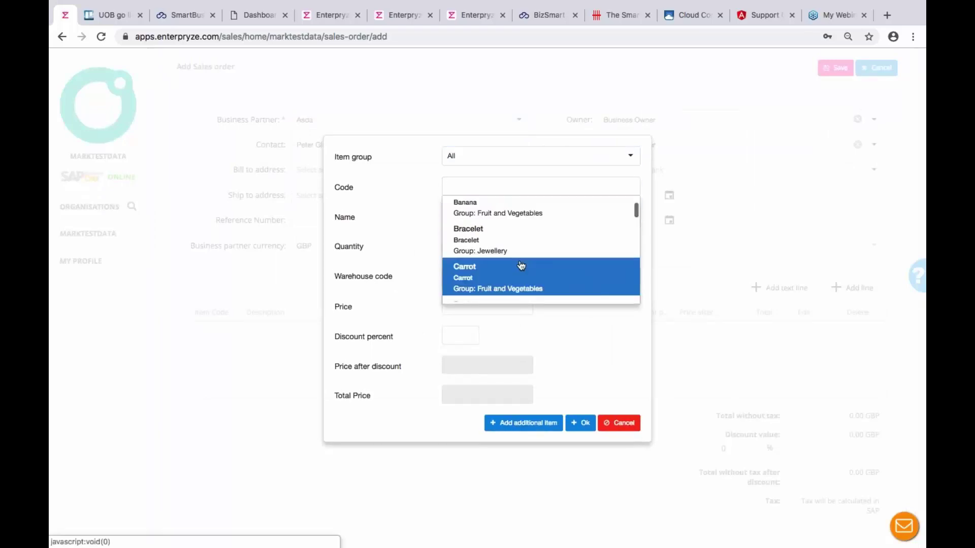
{"action": "left_click", "coordinate": [505, 244]}
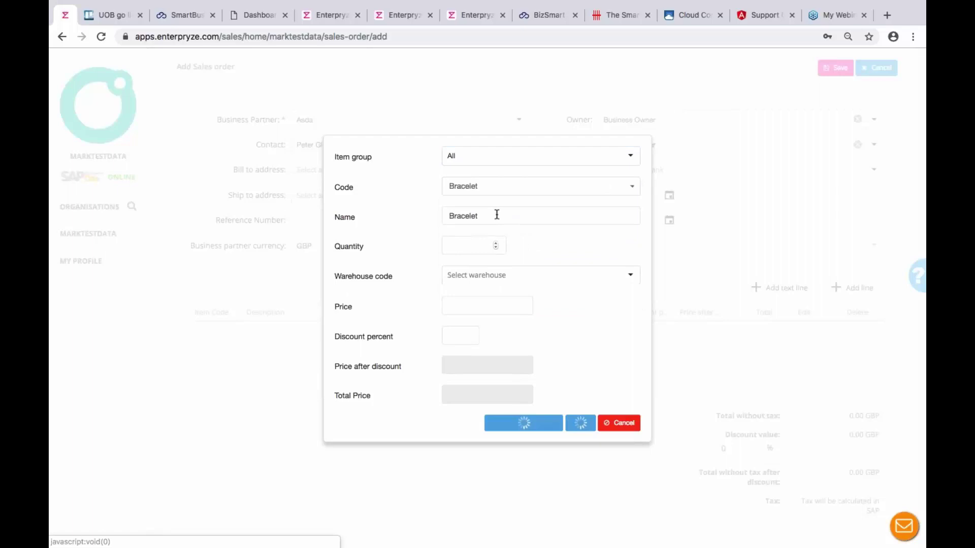
Set the Bracelet quantity to 2 from the General Warehouse and save the line, continuing with an additional item
{"action": "left_click", "coordinate": [460, 249]}
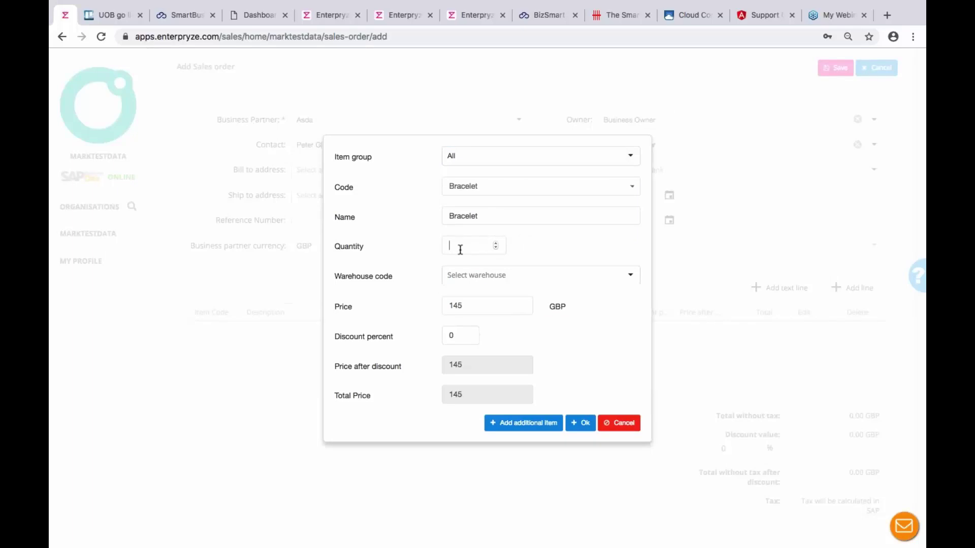
{"action": "type", "text": "2"}
{"action": "key", "text": "Tab"}
{"action": "left_click", "coordinate": [629, 275]}
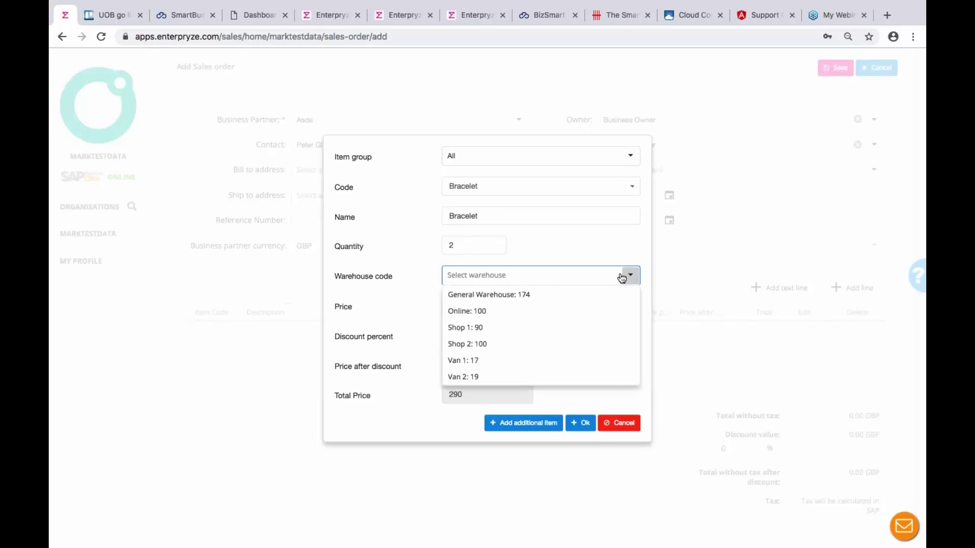
{"action": "left_click", "coordinate": [526, 295]}
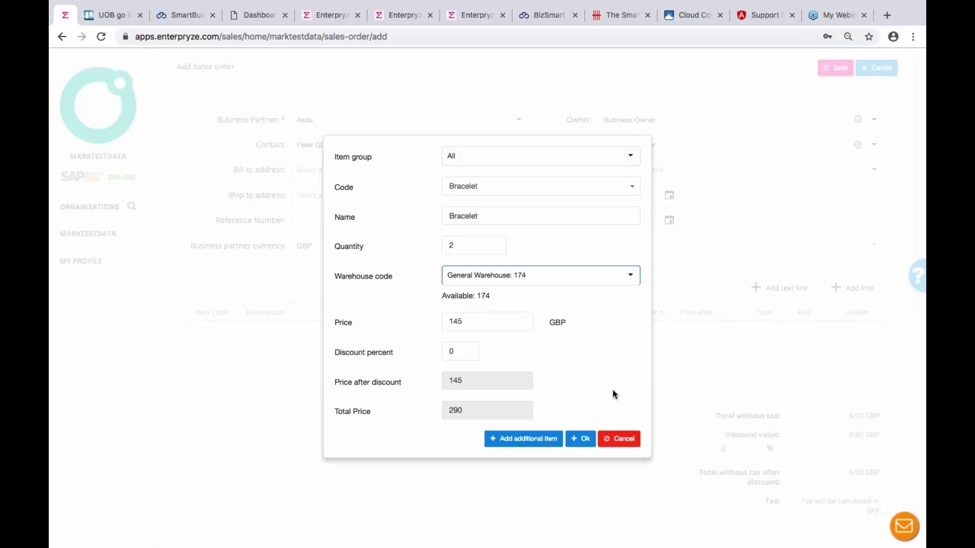
{"action": "left_click", "coordinate": [518, 438]}
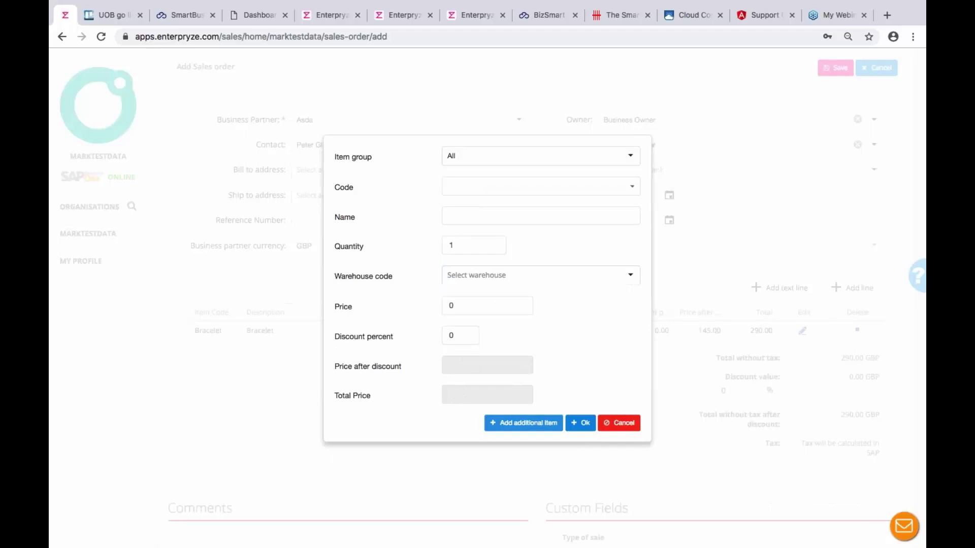
Add Earrings as the second order line and finish entering items
{"action": "left_click", "coordinate": [512, 187]}
{"action": "scroll", "coordinate": [497, 279], "scroll_direction": "down", "scroll_amount": 5}
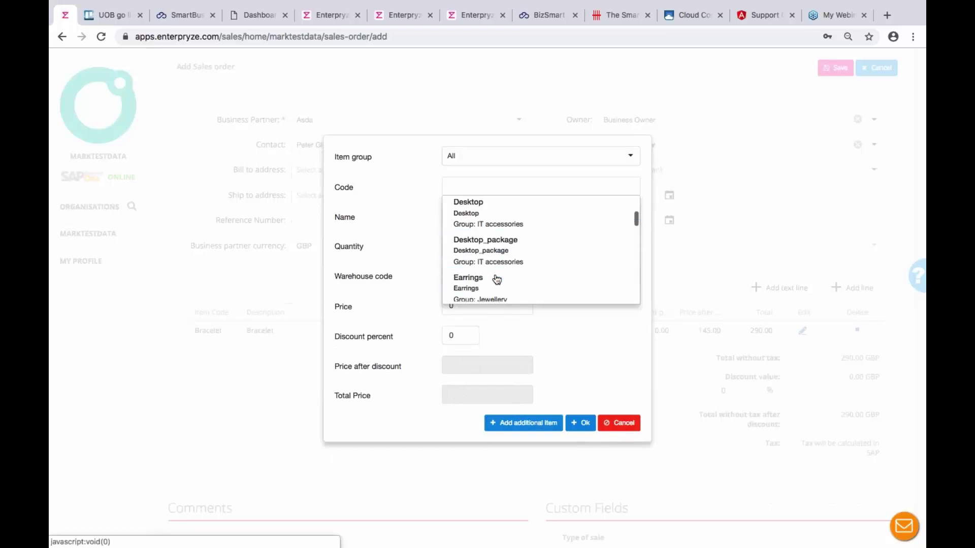
{"action": "left_click", "coordinate": [496, 255]}
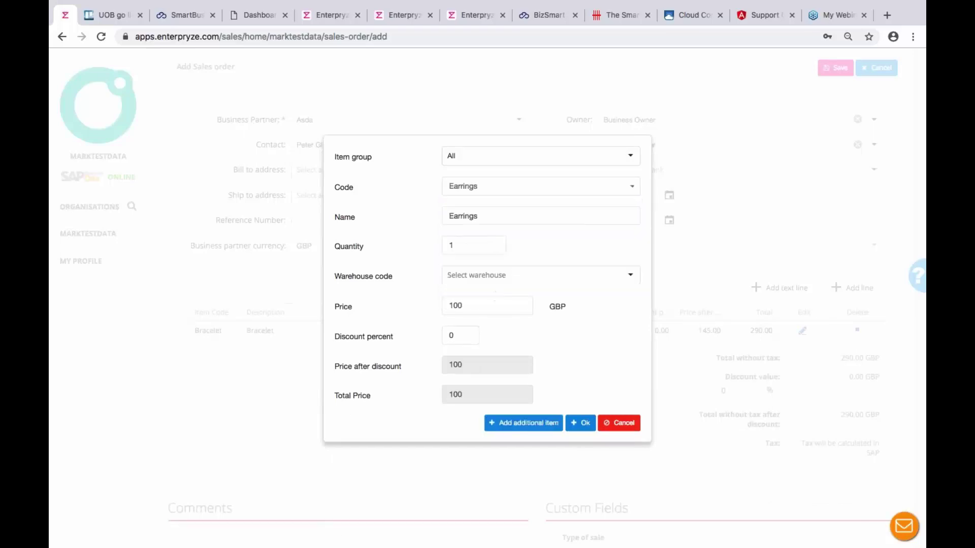
{"action": "left_click", "coordinate": [579, 424]}
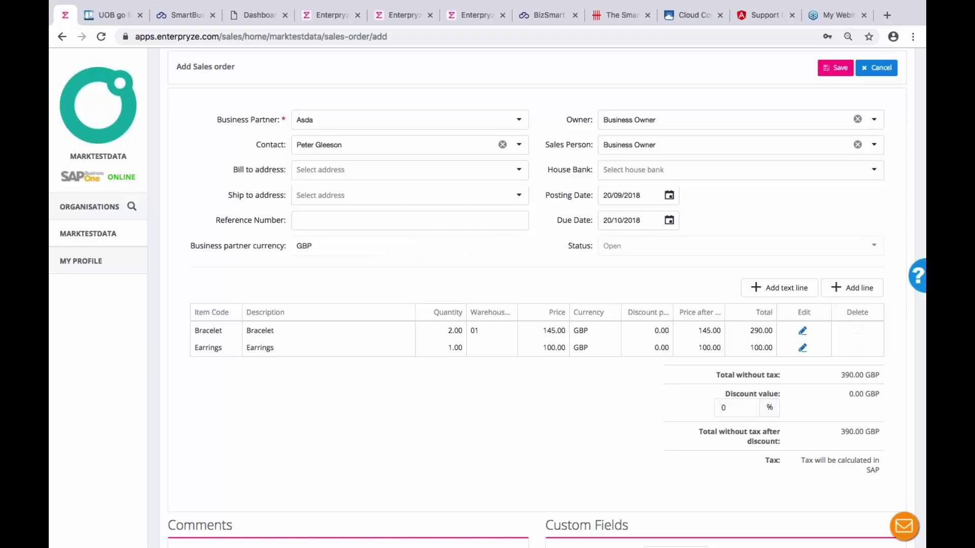
{"action": "scroll", "coordinate": [488, 298], "scroll_direction": "up", "scroll_amount": 2}
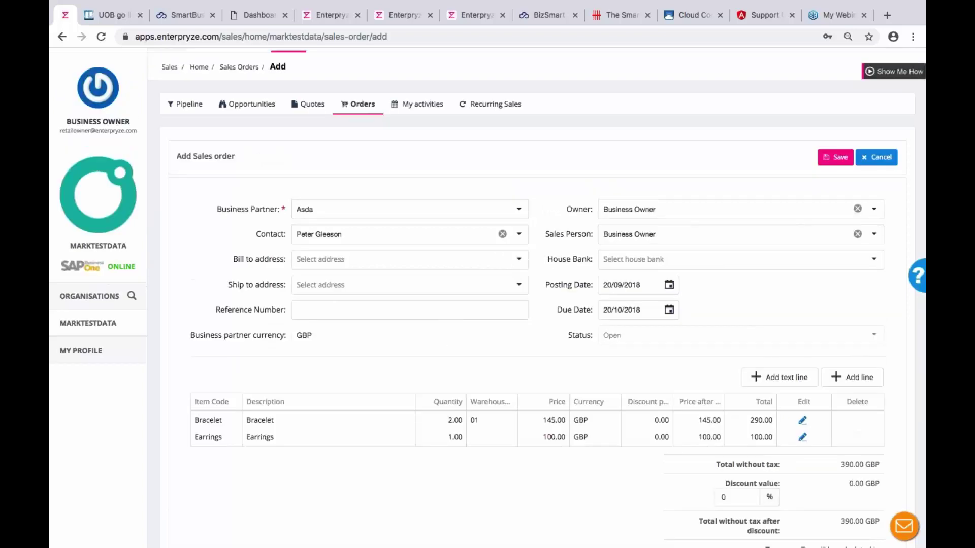
Leave the sales order and open service call 16, Server down, from the list of service calls
{"action": "scroll", "coordinate": [487, 298], "scroll_direction": "up", "scroll_amount": 1}
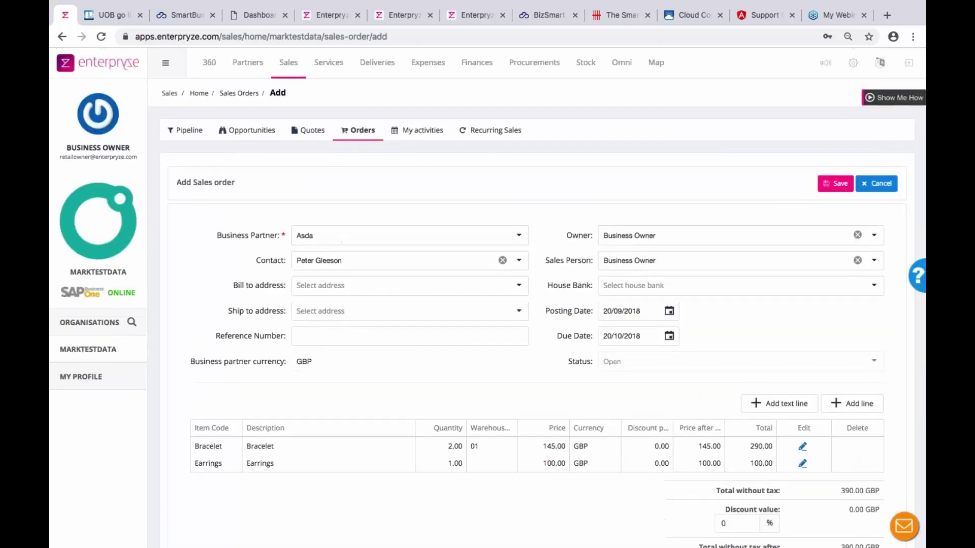
{"action": "left_click", "coordinate": [328, 69]}
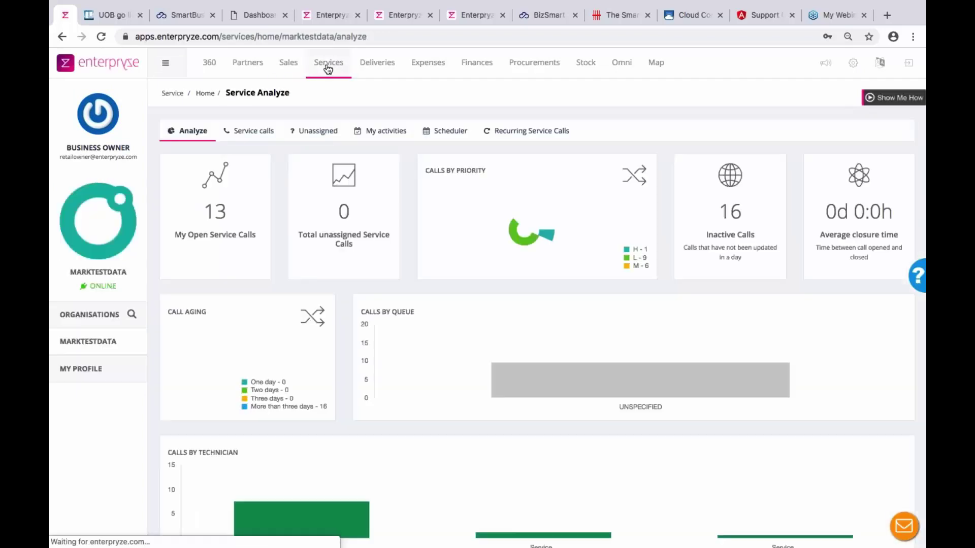
{"action": "left_click", "coordinate": [256, 133]}
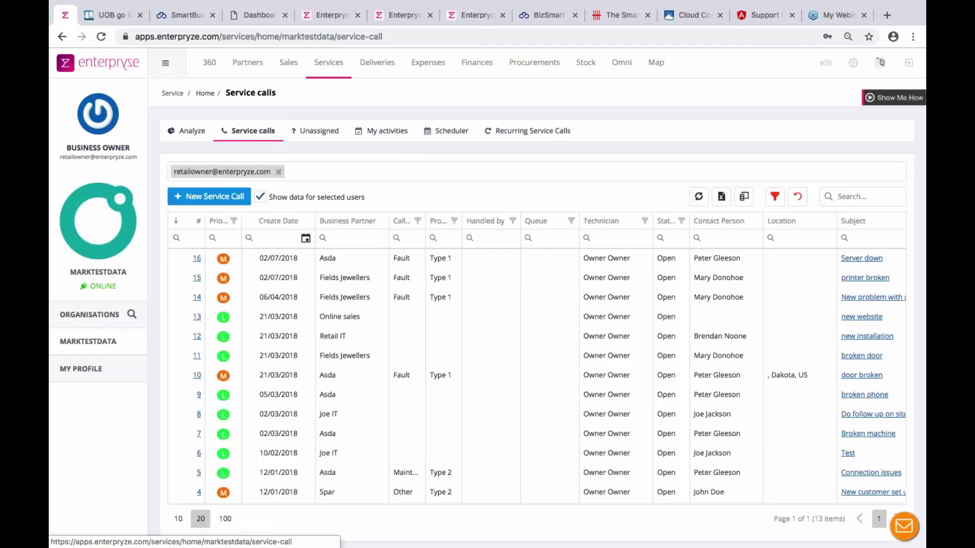
{"action": "left_click", "coordinate": [196, 260]}
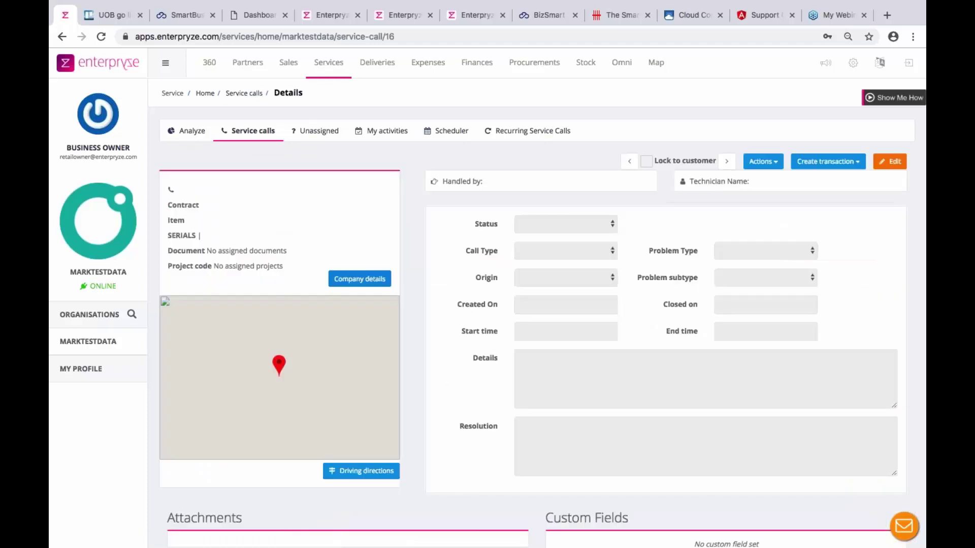
Review the actions and the transaction types that can be created for the Server down service call
{"action": "left_click", "coordinate": [775, 162]}
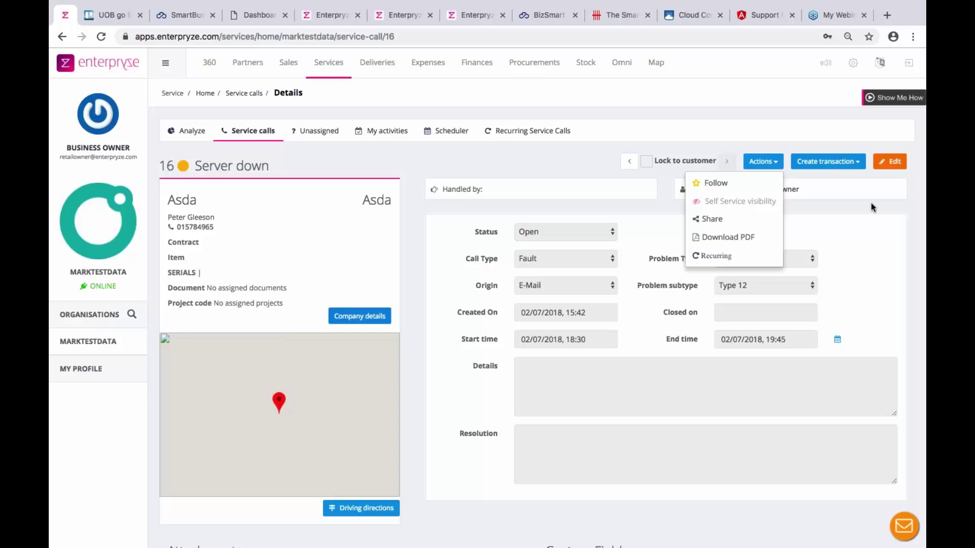
{"action": "left_click", "coordinate": [763, 162]}
{"action": "left_click", "coordinate": [856, 162]}
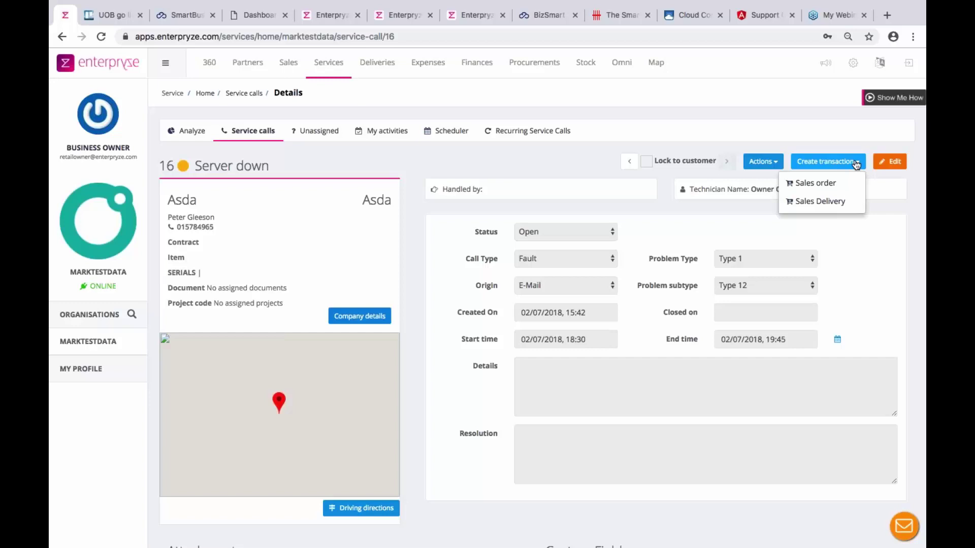
{"action": "left_click", "coordinate": [685, 210]}
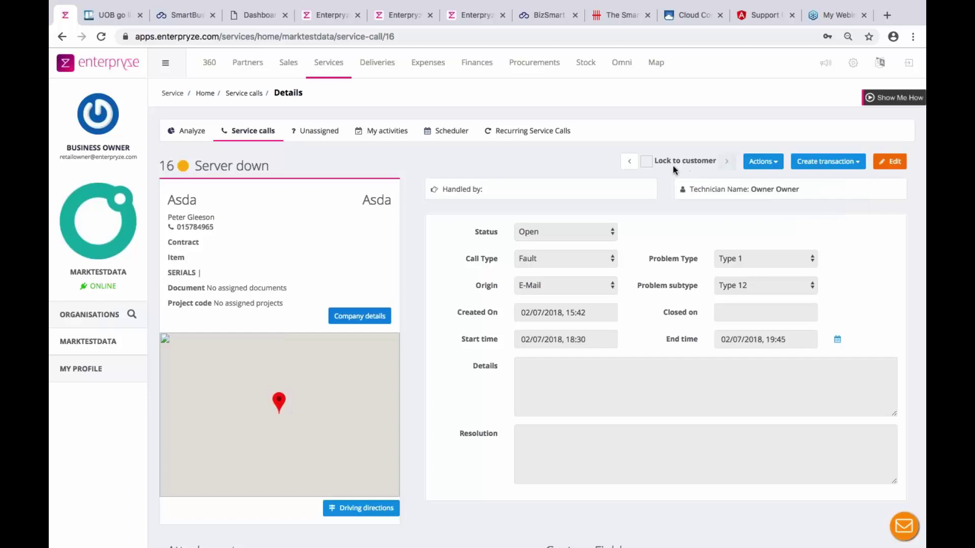
Lock service call browsing to the customer and go to that customer's previous call
{"action": "left_click", "coordinate": [647, 162]}
{"action": "left_click", "coordinate": [629, 164]}
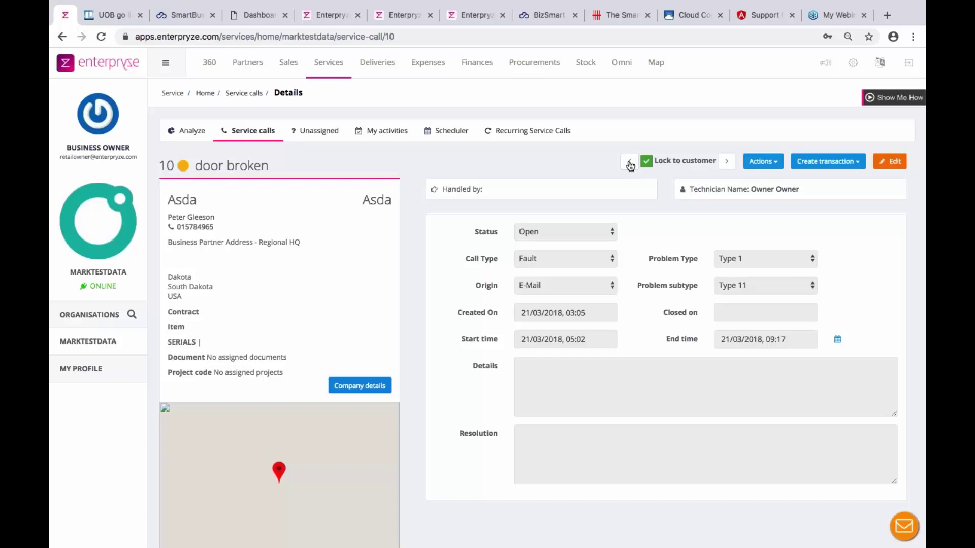
Start a new service call from the service calls list with Asda as the contact
{"action": "left_click", "coordinate": [251, 133]}
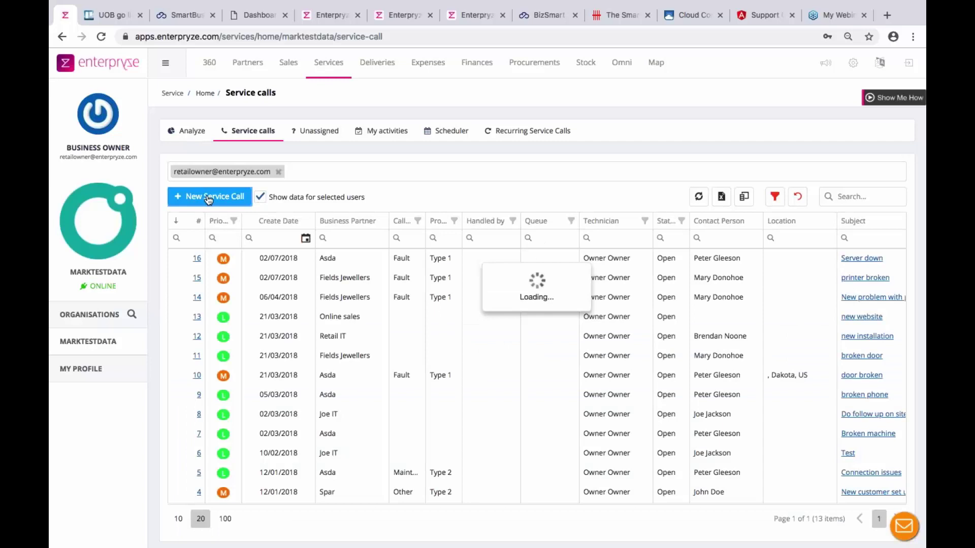
{"action": "left_click", "coordinate": [208, 198]}
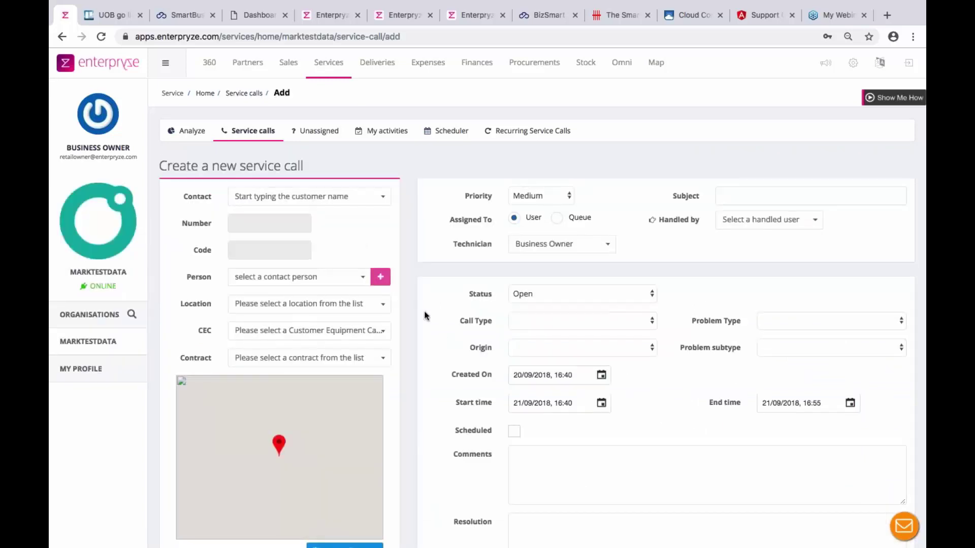
{"action": "scroll", "coordinate": [424, 315], "scroll_direction": "down", "scroll_amount": 1}
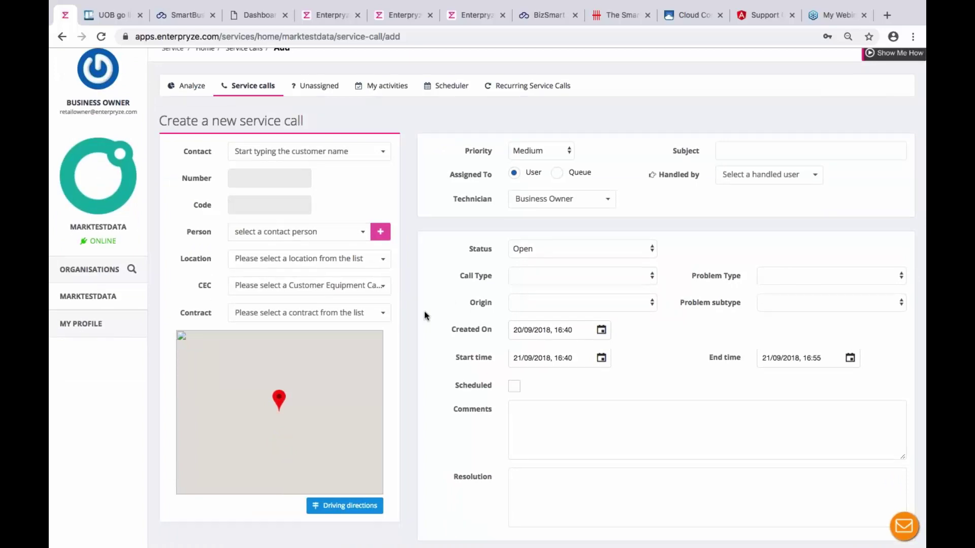
{"action": "left_click", "coordinate": [304, 152]}
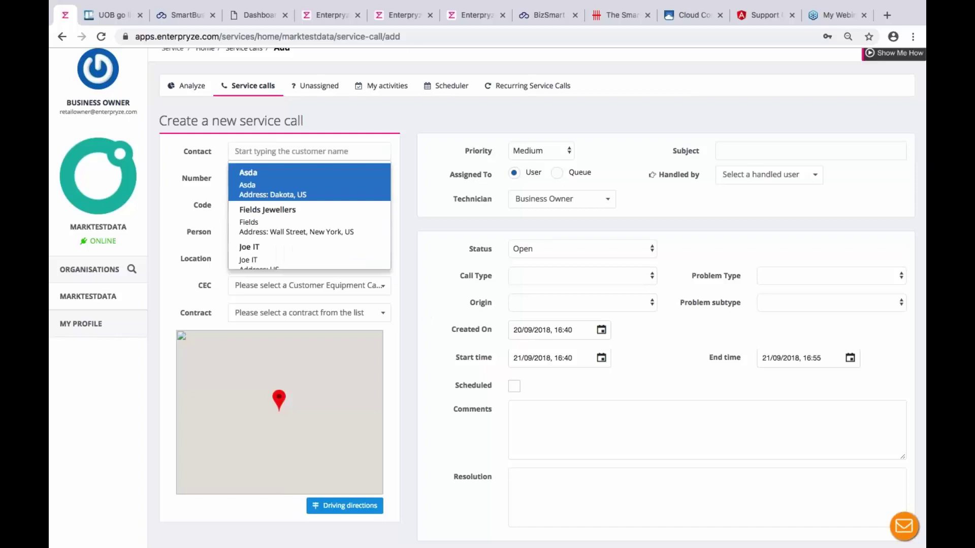
{"action": "left_click", "coordinate": [287, 183]}
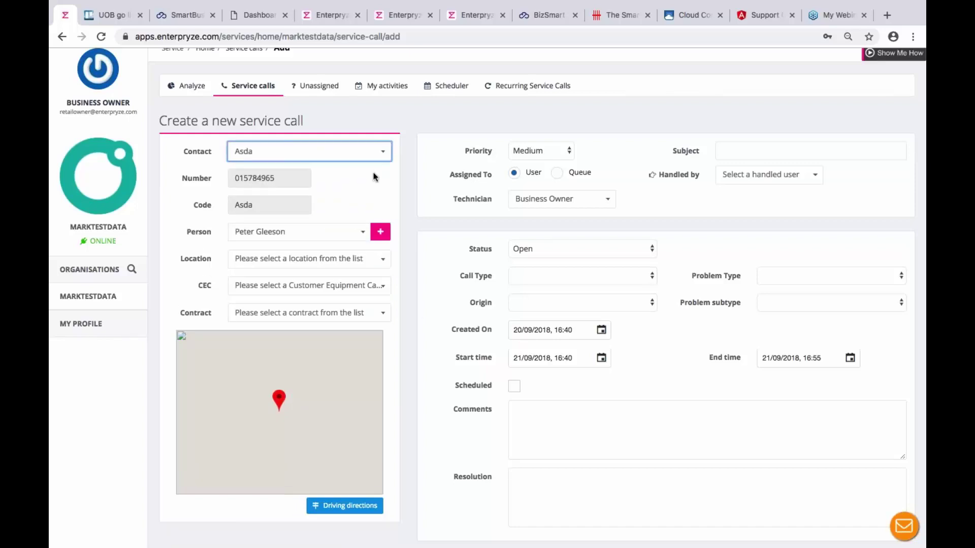
Look over the new contact person form and the location choices for the service call, leaving both unfilled
{"action": "left_click", "coordinate": [382, 234]}
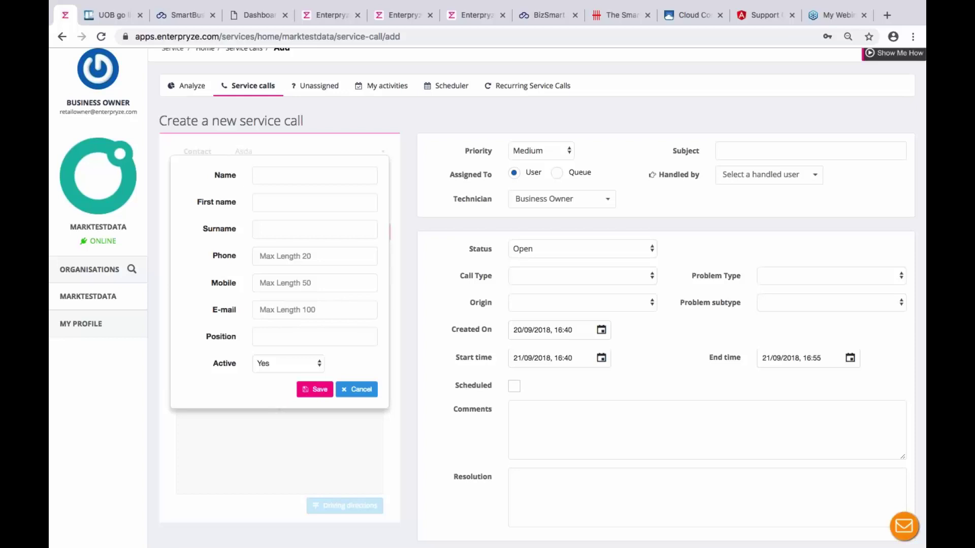
{"action": "left_click", "coordinate": [358, 389]}
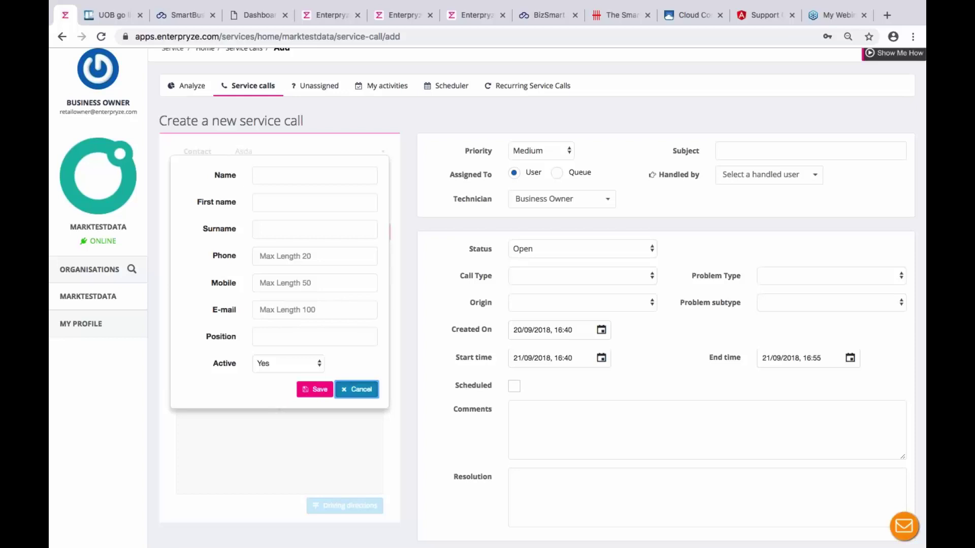
{"action": "left_click", "coordinate": [381, 259]}
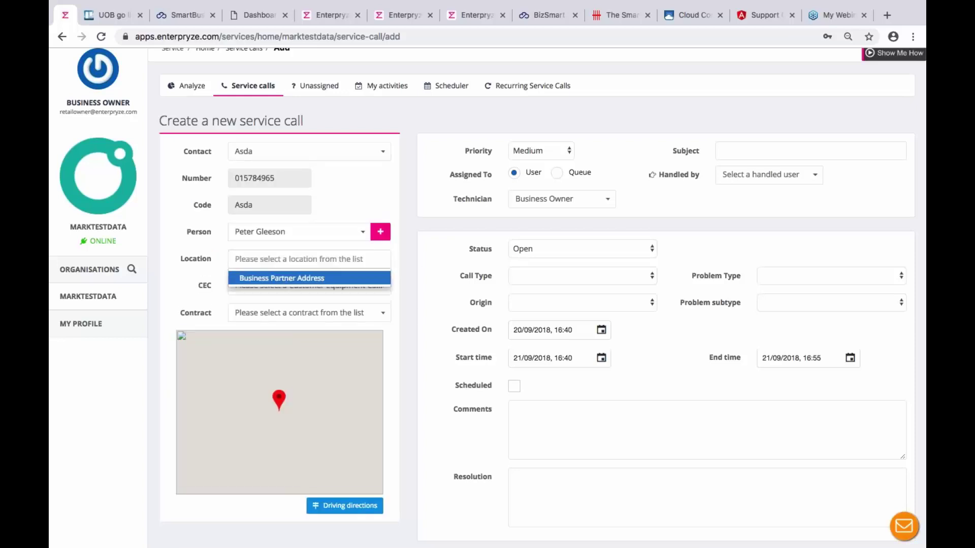
{"action": "left_click", "coordinate": [402, 250]}
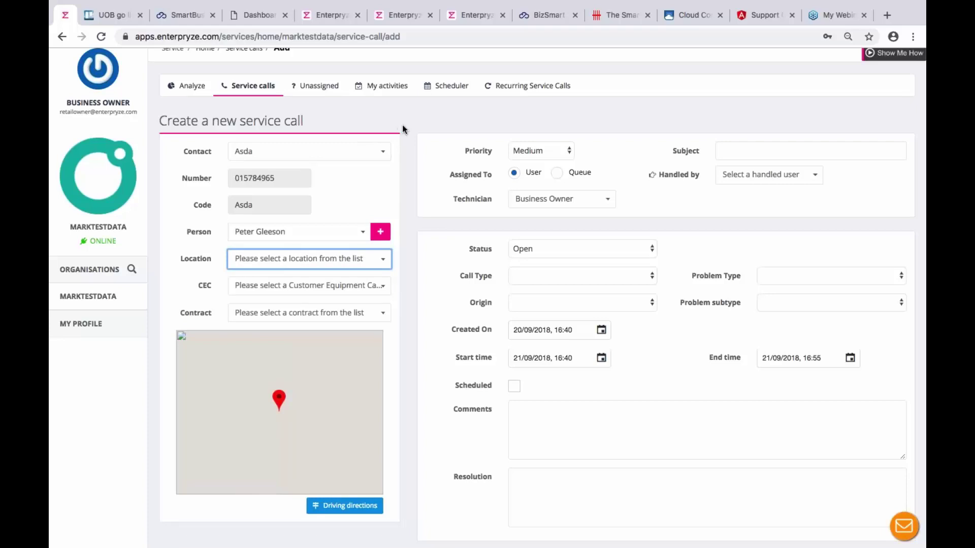
{"action": "scroll", "coordinate": [402, 129], "scroll_direction": "up", "scroll_amount": 2}
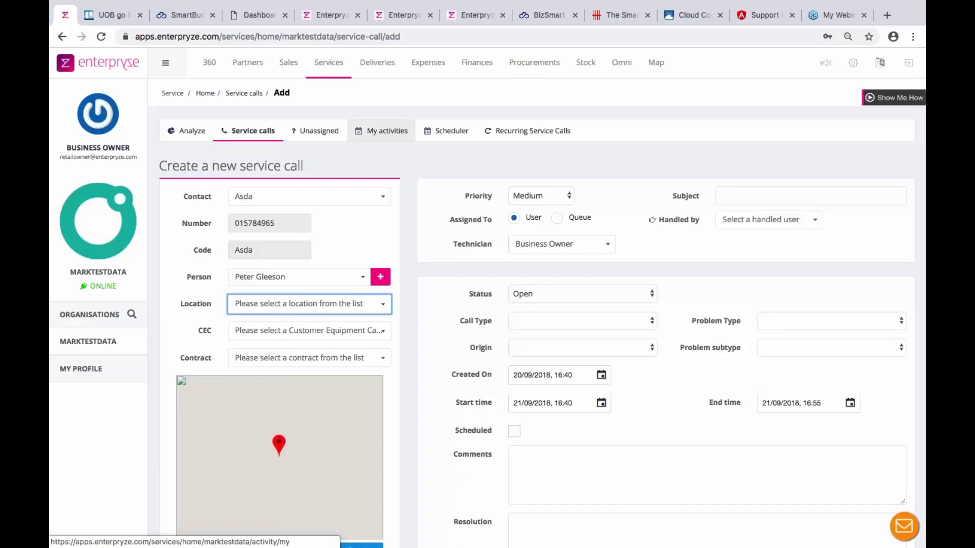
Start a new stock transfer from the stock review's list of stock transfers
{"action": "left_click", "coordinate": [590, 70]}
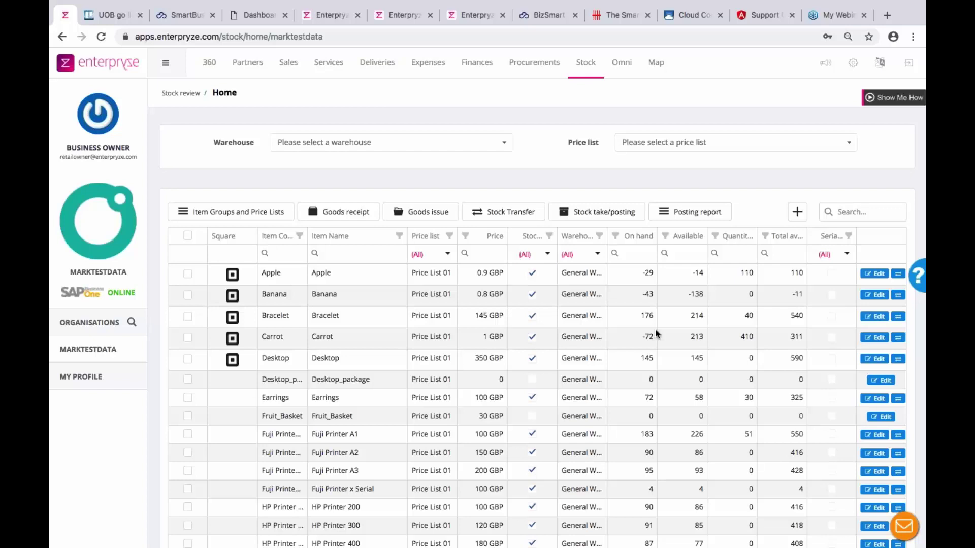
{"action": "left_click", "coordinate": [516, 216]}
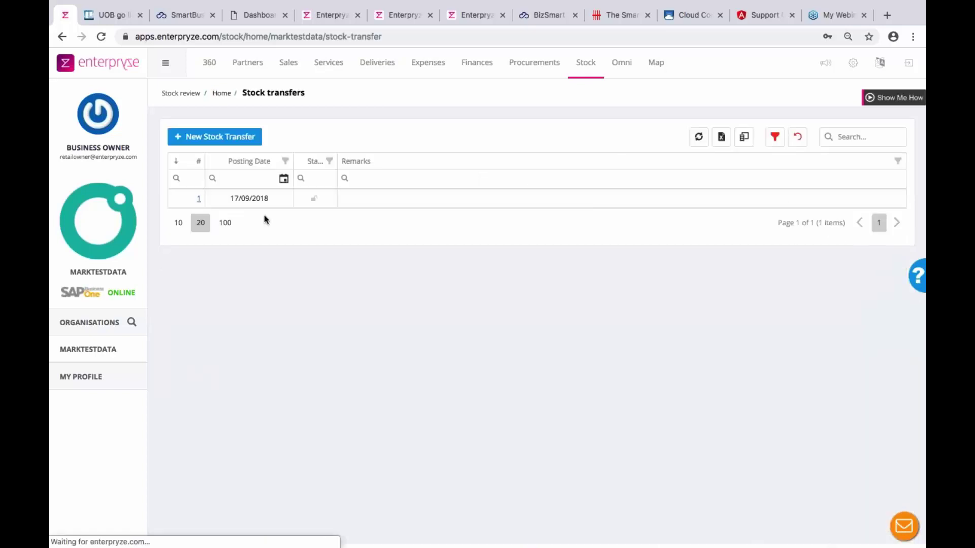
{"action": "left_click", "coordinate": [227, 137]}
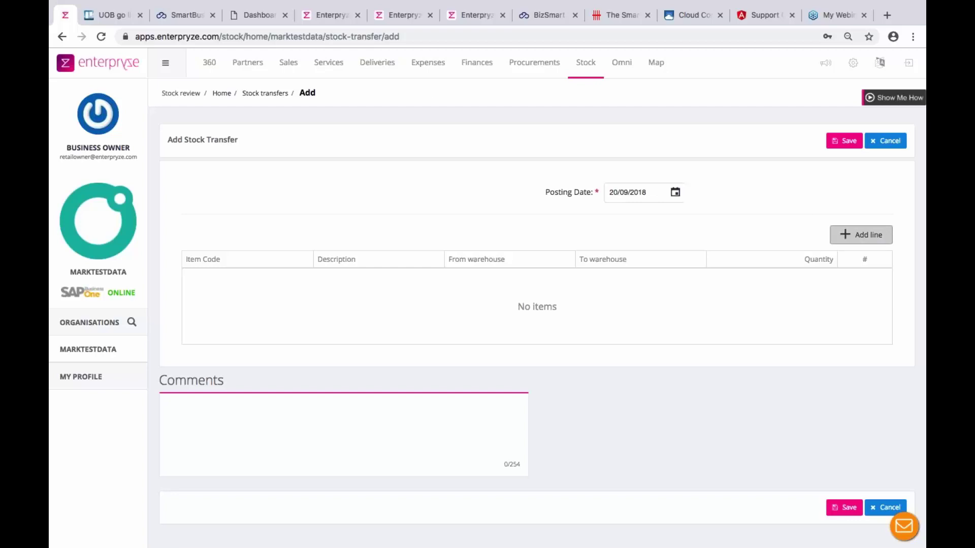
Begin a transfer line for the Desktop item with General Warehouse as the source warehouse
{"action": "left_click", "coordinate": [861, 235]}
{"action": "left_click", "coordinate": [509, 175]}
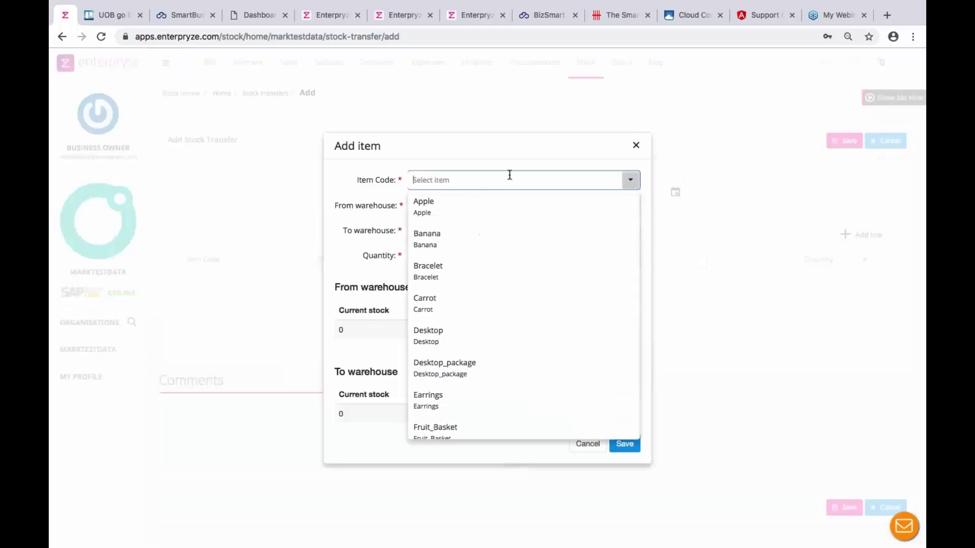
{"action": "left_click", "coordinate": [471, 341]}
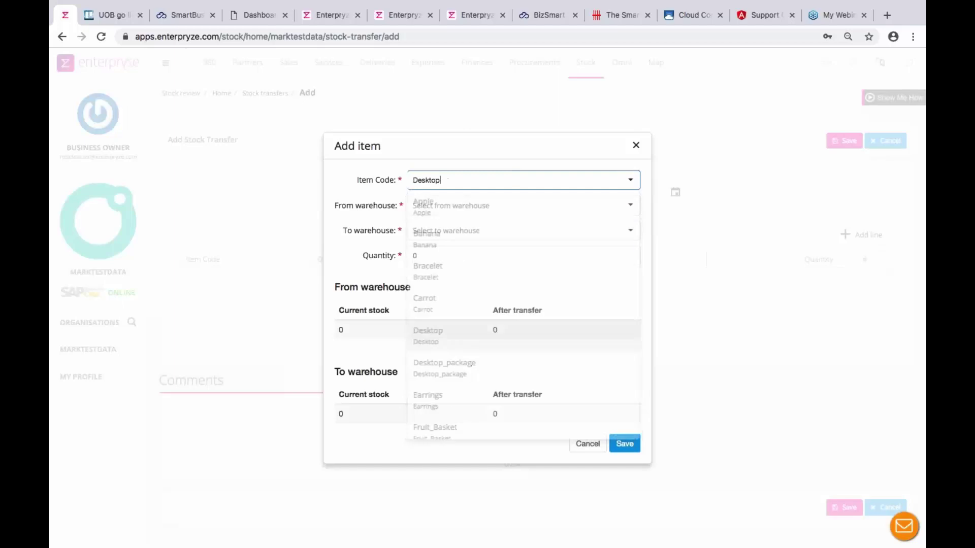
{"action": "left_click", "coordinate": [630, 206]}
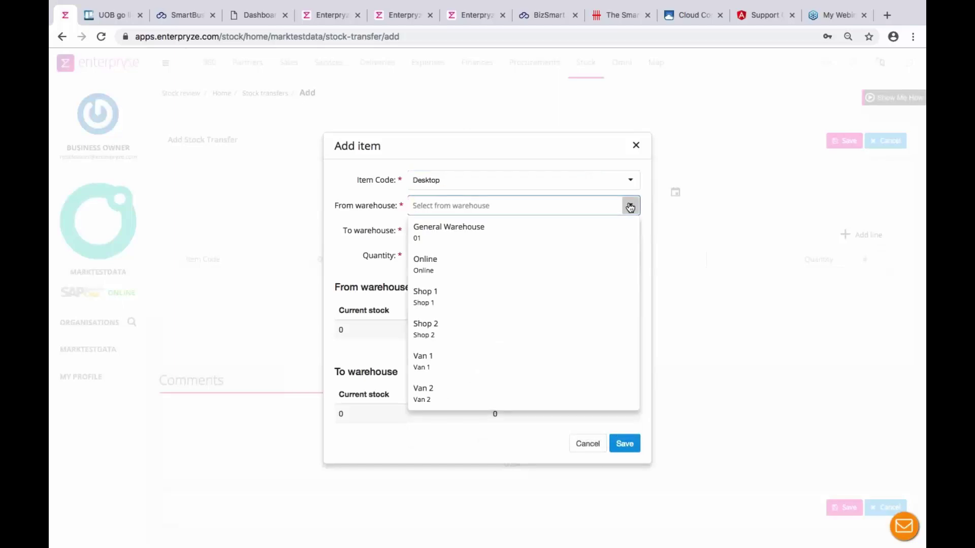
{"action": "left_click", "coordinate": [468, 232]}
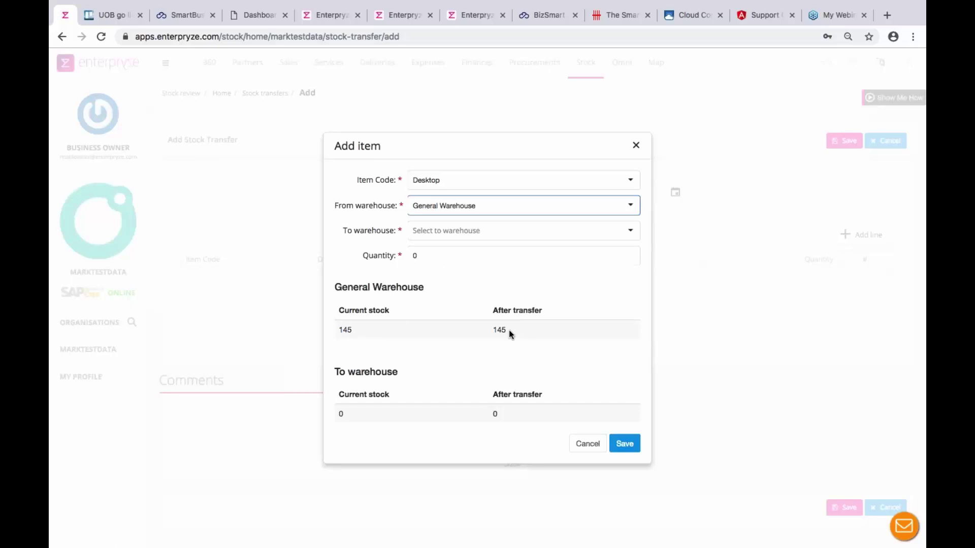
Try to choose a destination warehouse for the Desktop transfer line
{"action": "left_click", "coordinate": [632, 234]}
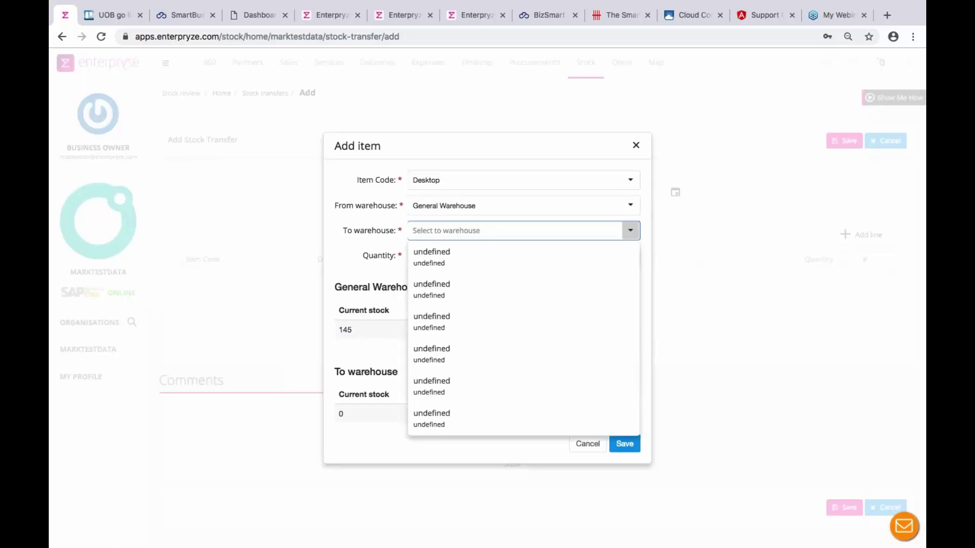
{"action": "left_click", "coordinate": [455, 231]}
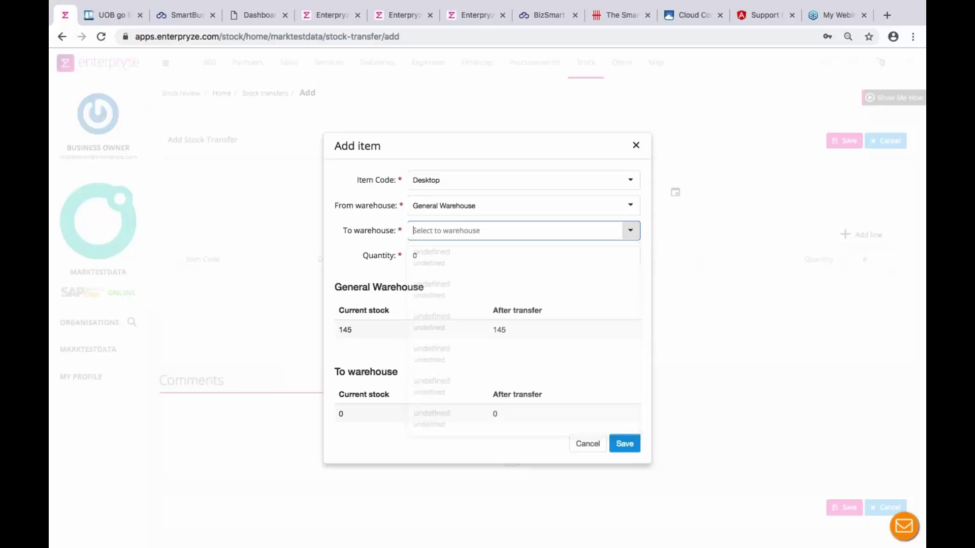
{"action": "left_click", "coordinate": [630, 231]}
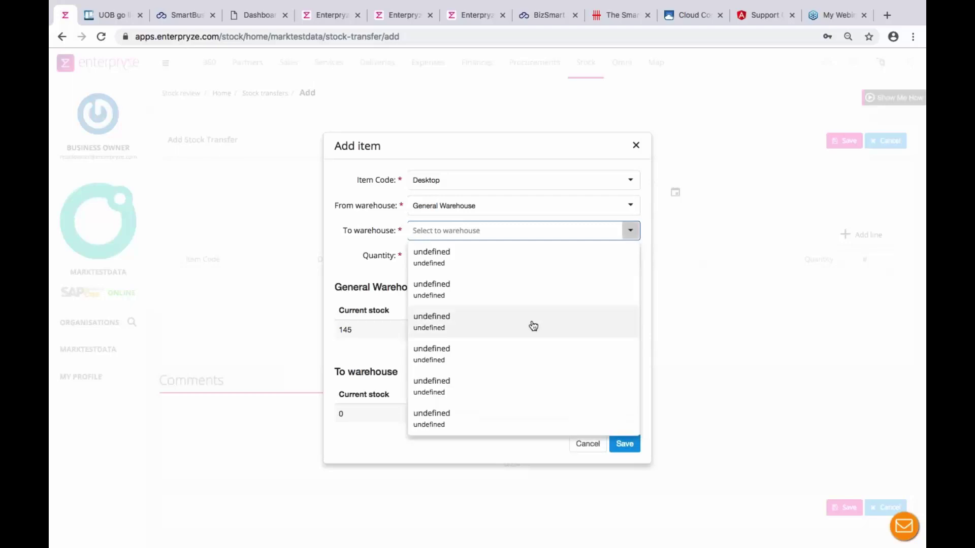
{"action": "left_click", "coordinate": [467, 258]}
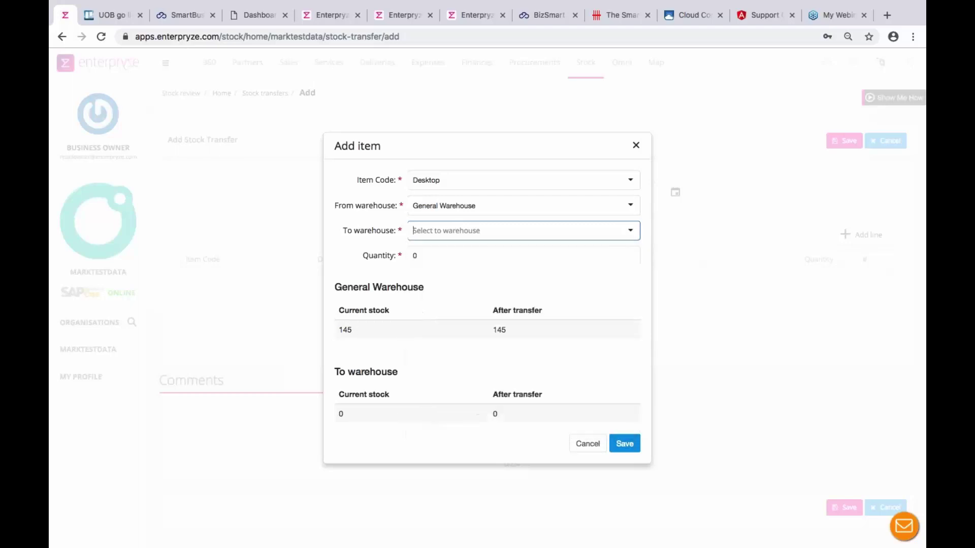
Set the Desktop transfer quantity to 12, then discard the line without saving it
{"action": "left_click", "coordinate": [433, 255]}
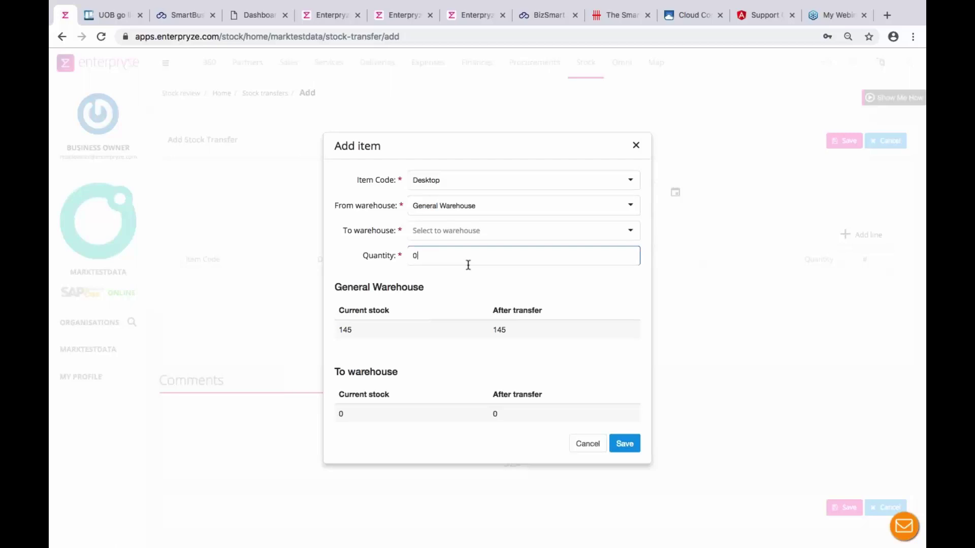
{"action": "type", "text": "12"}
{"action": "key", "text": "Tab"}
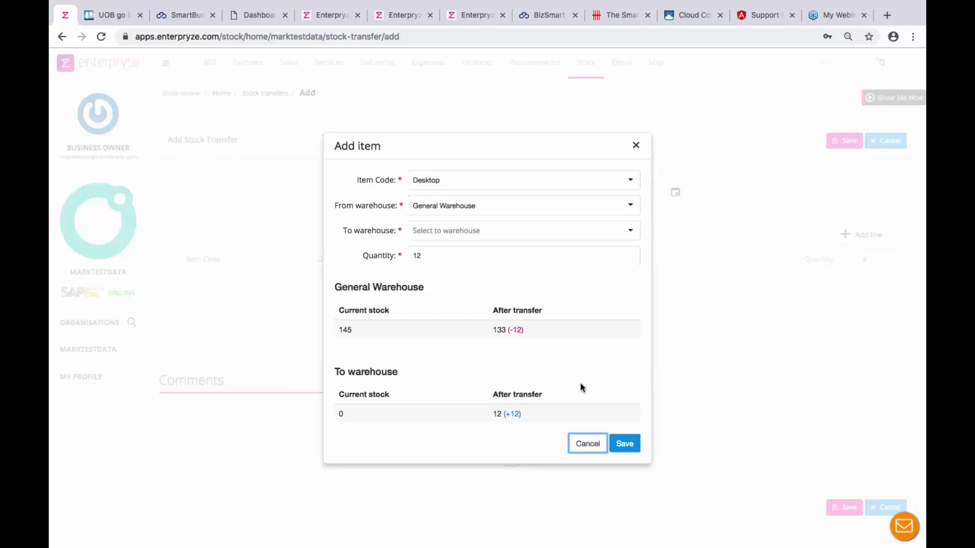
{"action": "key", "text": "space"}
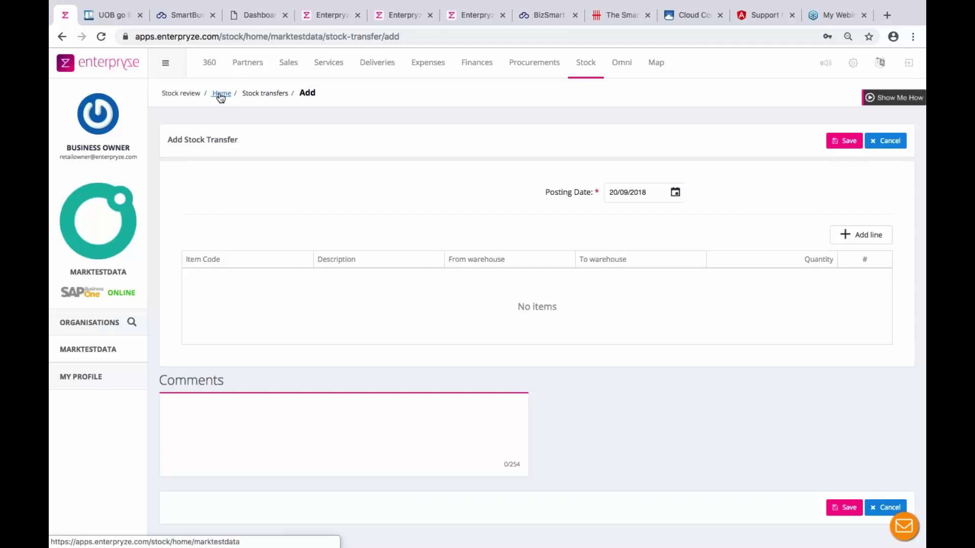
Return to the stock review home and open the stock transfer window for the Desktop item
{"action": "left_click", "coordinate": [222, 94]}
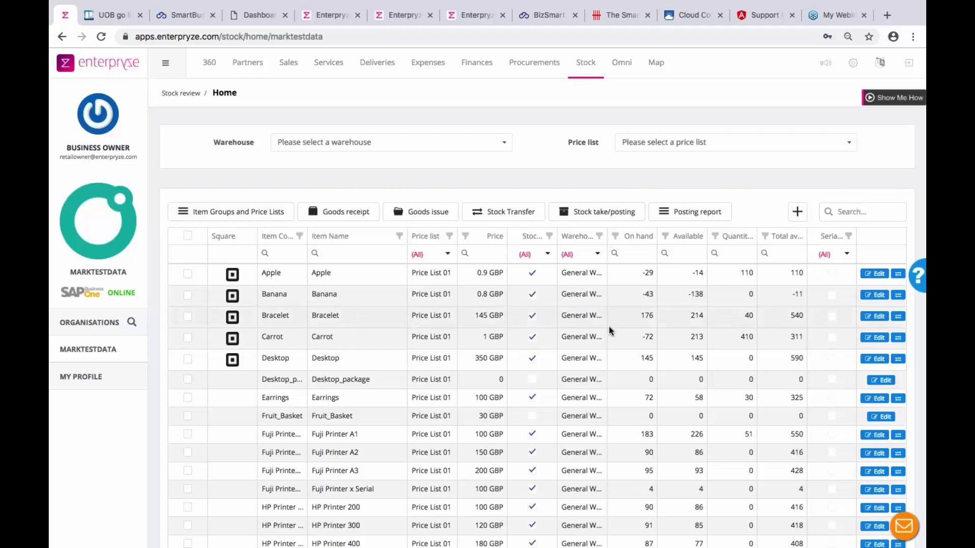
{"action": "scroll", "coordinate": [361, 319], "scroll_direction": "down", "scroll_amount": 1}
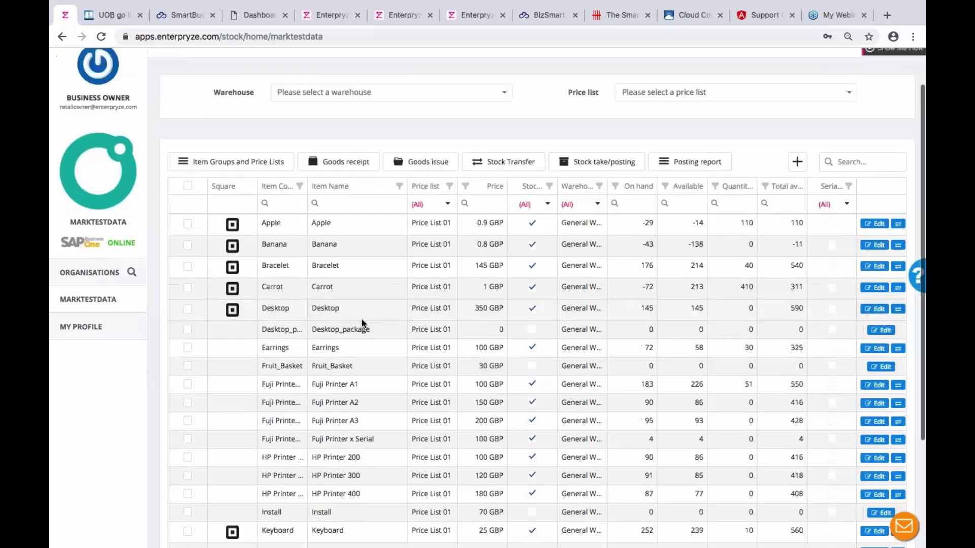
{"action": "left_click", "coordinate": [899, 309]}
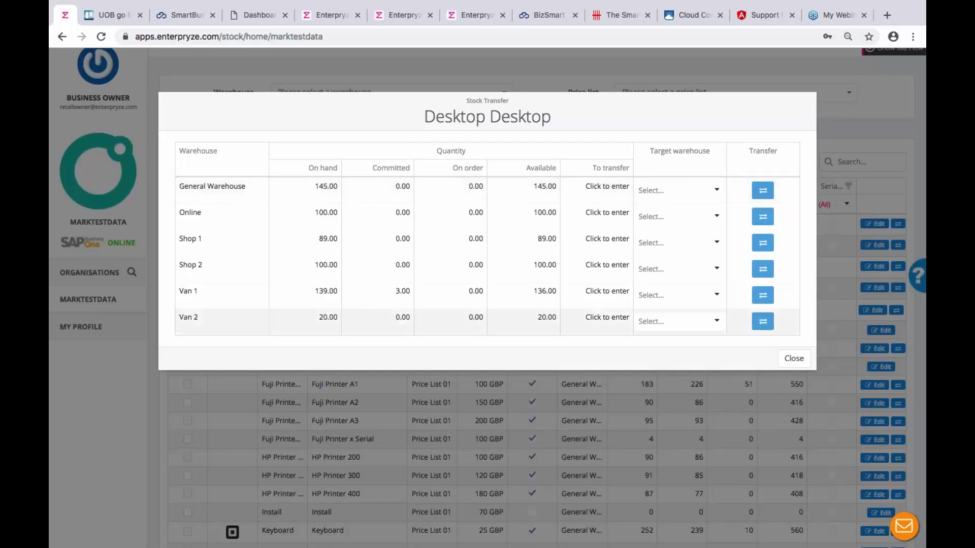
Enter a transfer of 20 Desktop units from General Warehouse to Shop 1, then close the window without transferring them
{"action": "left_click", "coordinate": [618, 193]}
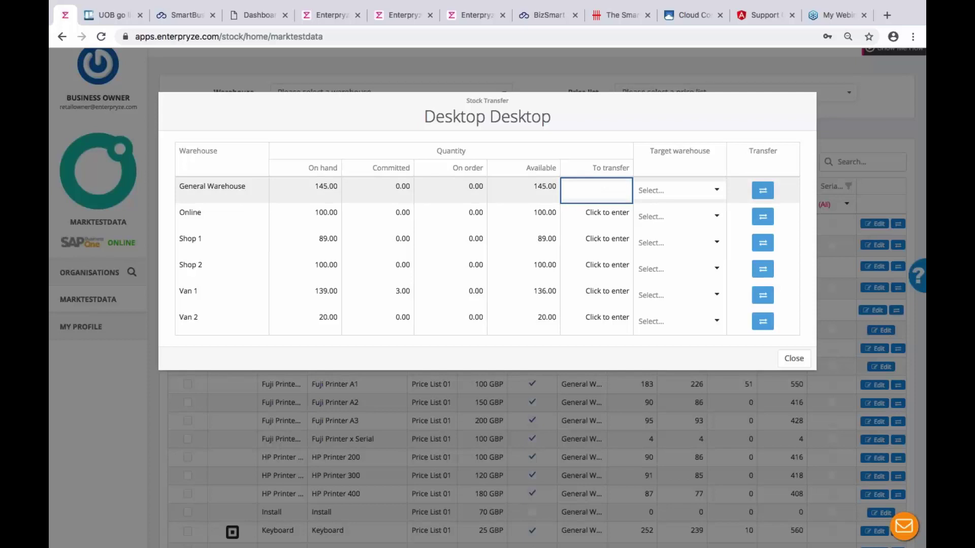
{"action": "type", "text": "20"}
{"action": "left_click", "coordinate": [716, 190]}
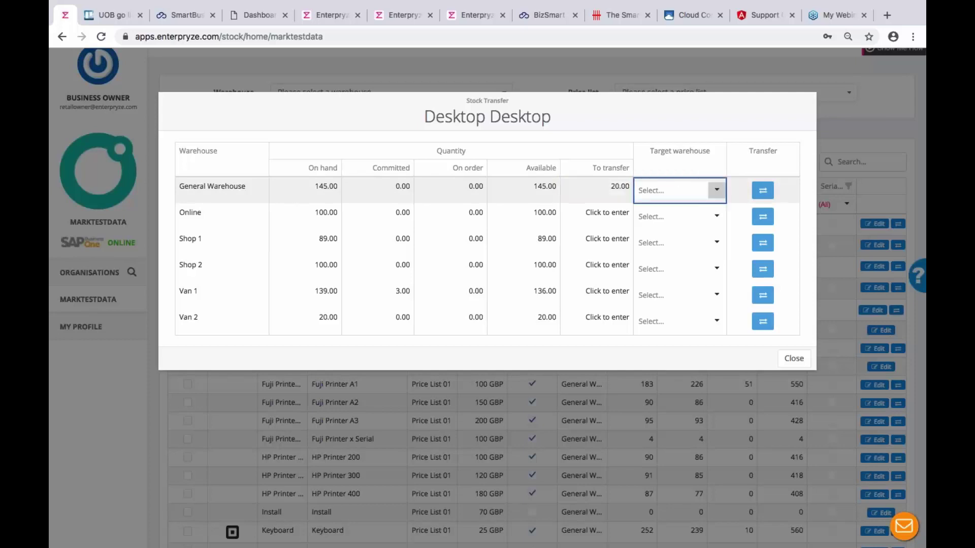
{"action": "left_click", "coordinate": [716, 191]}
{"action": "left_click", "coordinate": [654, 208]}
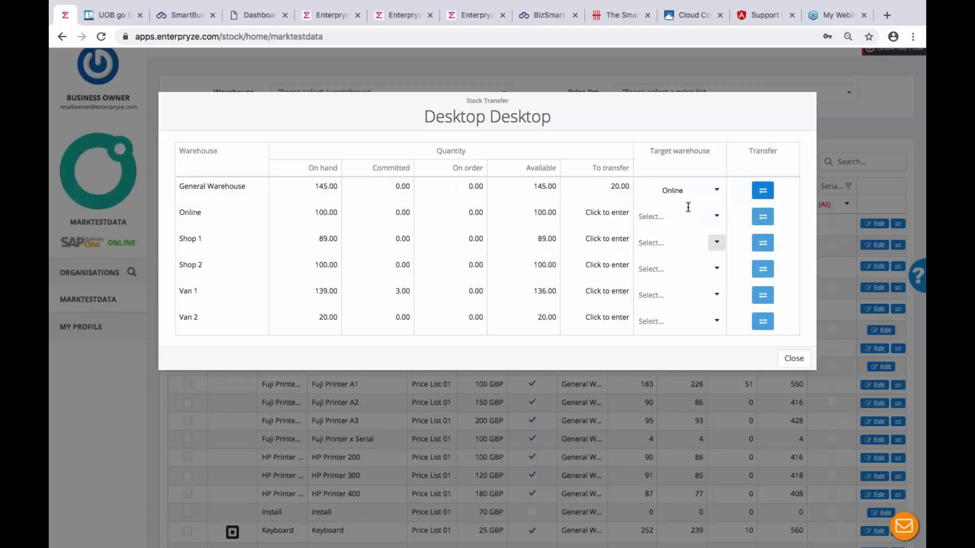
{"action": "left_click", "coordinate": [718, 191]}
{"action": "left_click", "coordinate": [665, 225]}
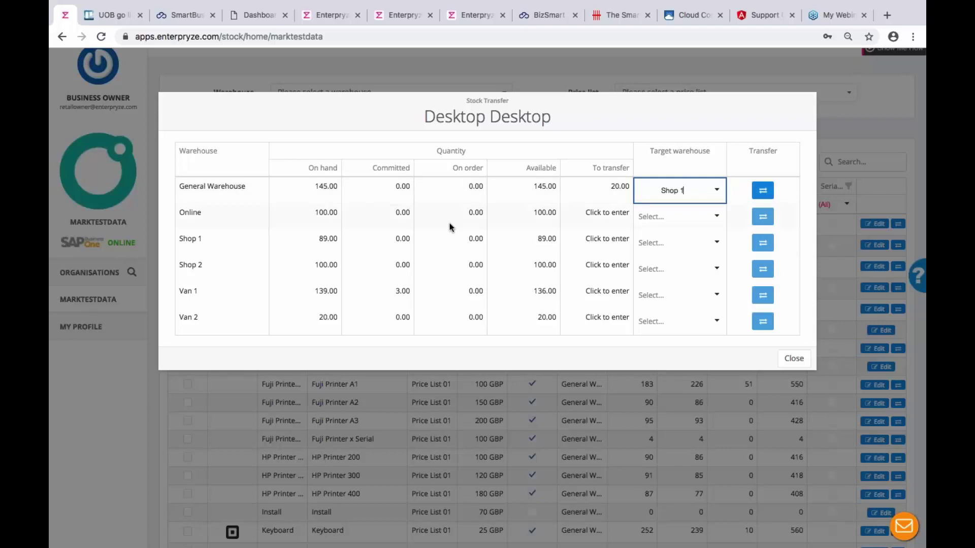
{"action": "left_click", "coordinate": [794, 363]}
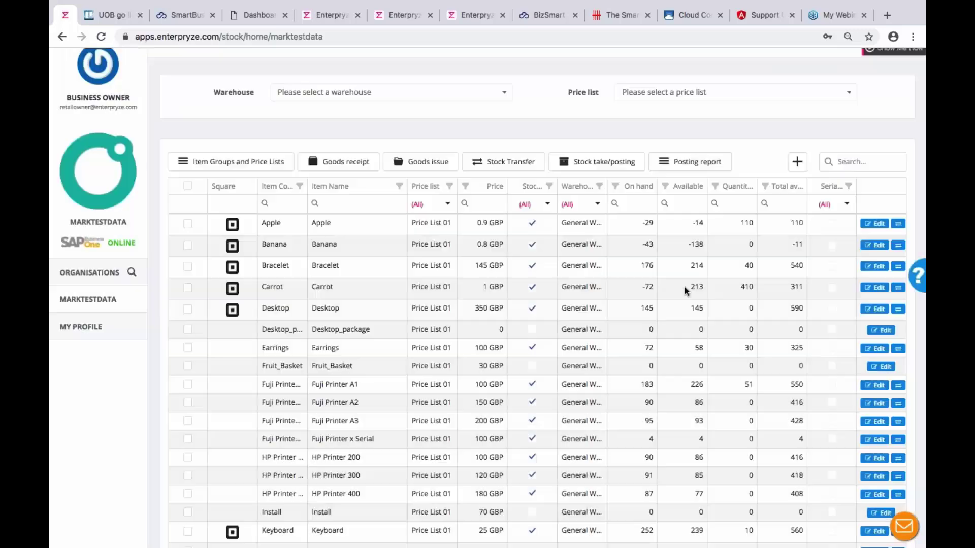
Open the item groups and price lists settings, and open the Printers item group for editing, then cancel the edit
{"action": "left_click", "coordinate": [224, 163]}
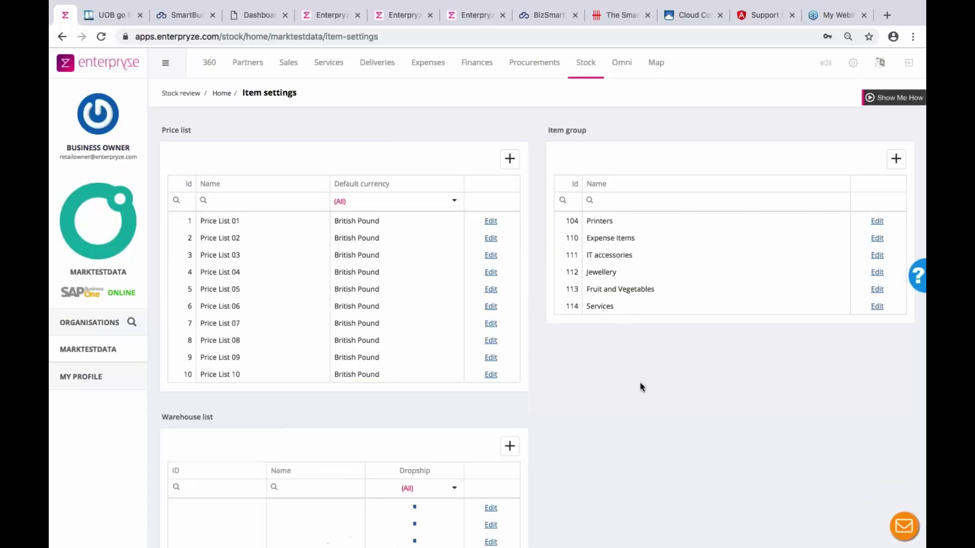
{"action": "scroll", "coordinate": [640, 384], "scroll_direction": "down", "scroll_amount": 3}
{"action": "scroll", "coordinate": [640, 381], "scroll_direction": "up", "scroll_amount": 1}
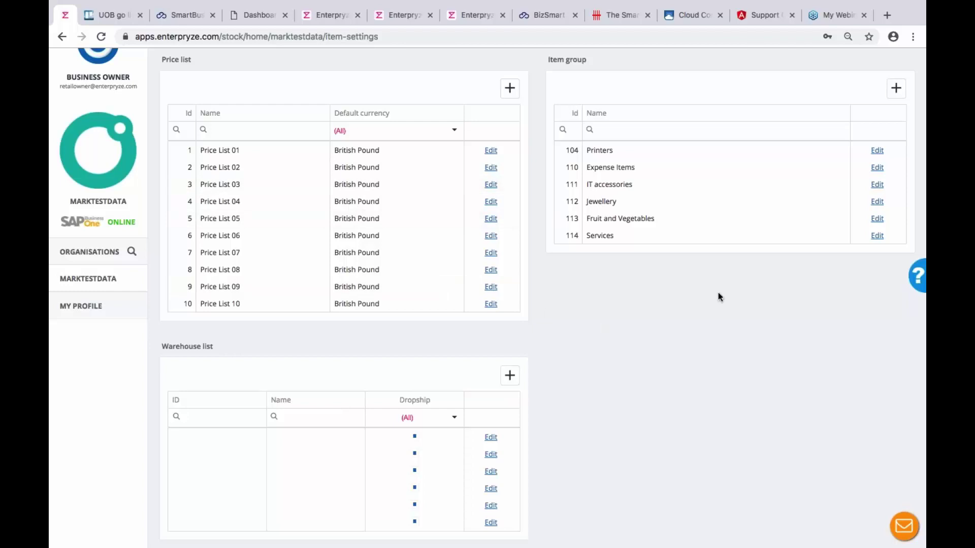
{"action": "left_click", "coordinate": [875, 151]}
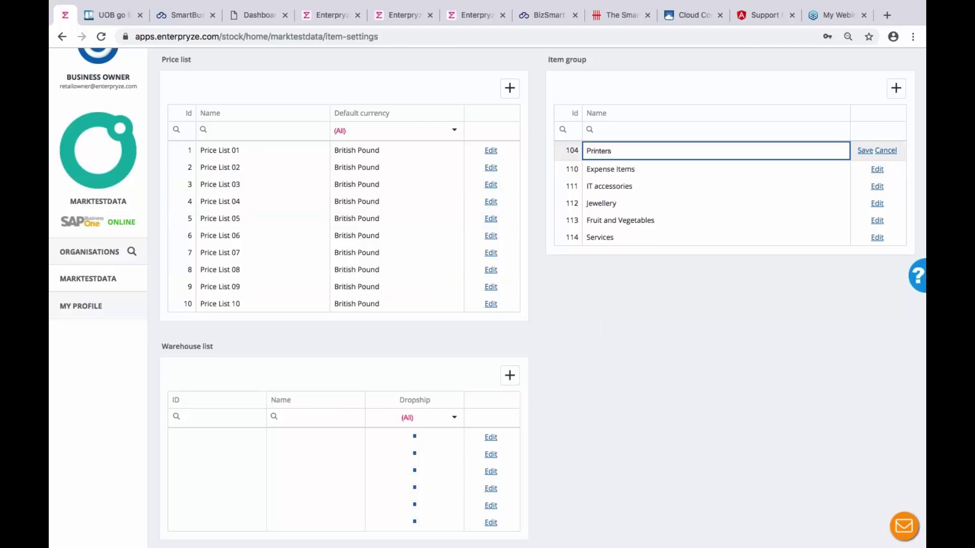
{"action": "left_click", "coordinate": [890, 151]}
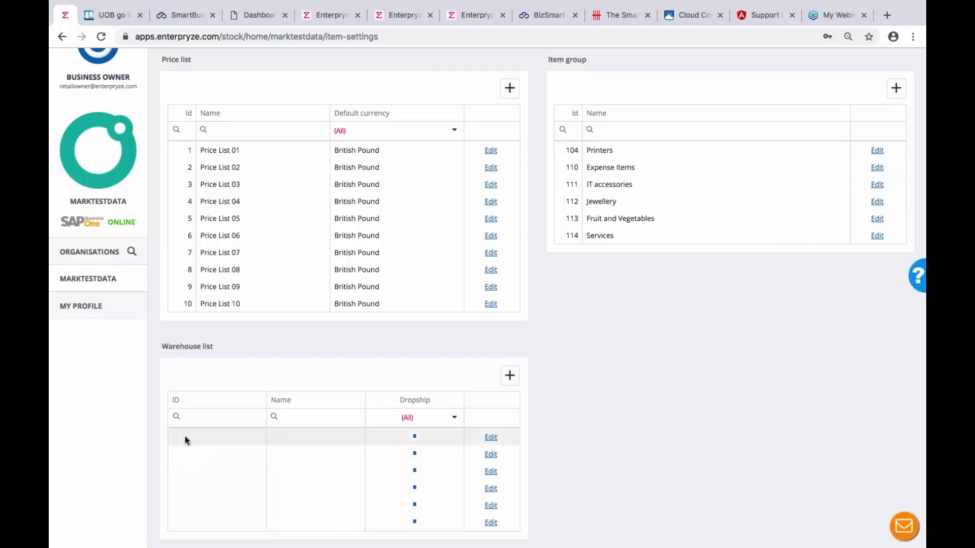
Open the first warehouse list entry for editing, then start a new blank warehouse entry without saving it
{"action": "left_click", "coordinate": [490, 437]}
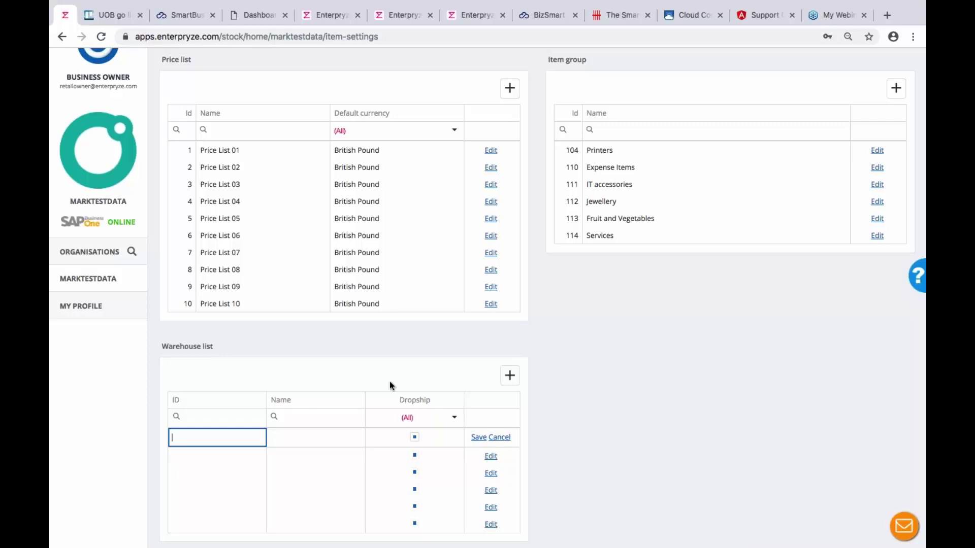
{"action": "left_click", "coordinate": [510, 377]}
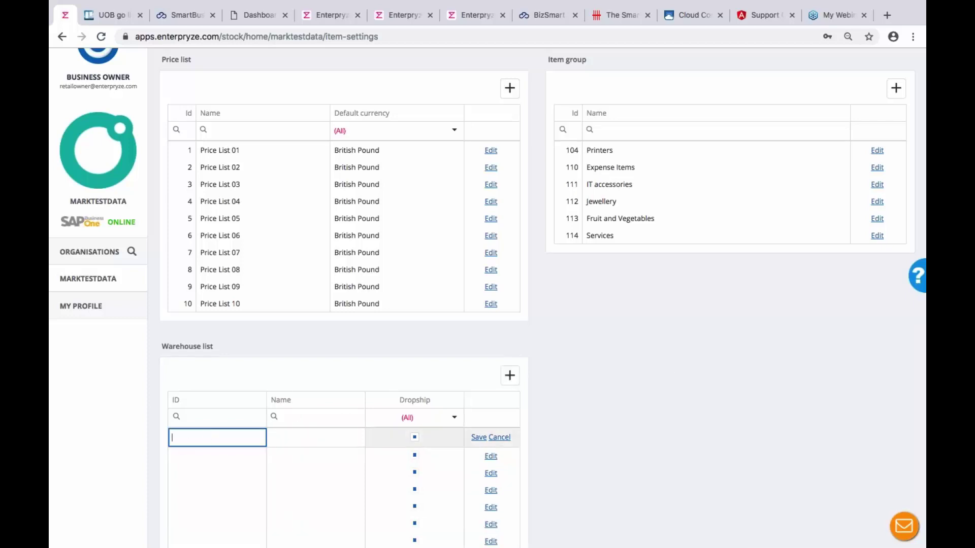
{"action": "scroll", "coordinate": [676, 371], "scroll_direction": "down", "scroll_amount": 1}
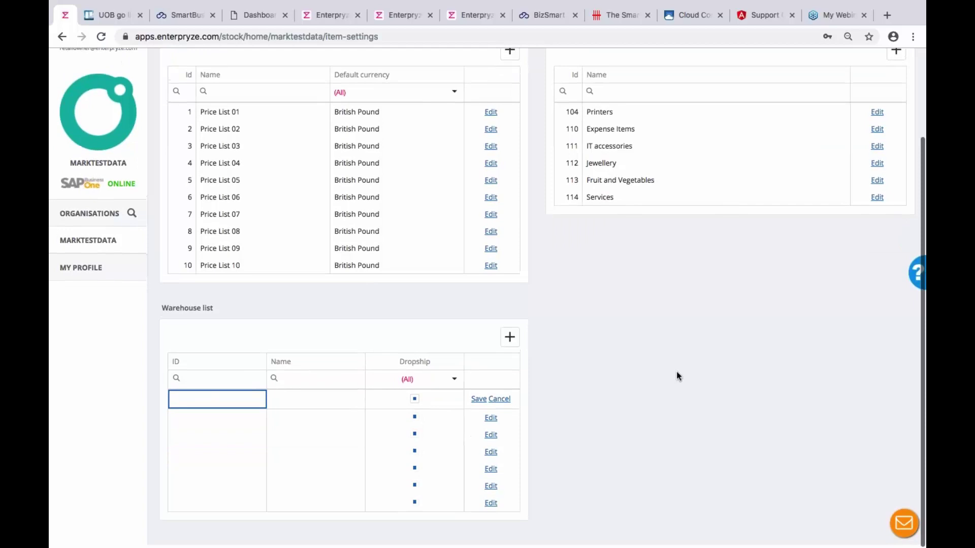
{"action": "scroll", "coordinate": [676, 377], "scroll_direction": "up", "scroll_amount": 3}
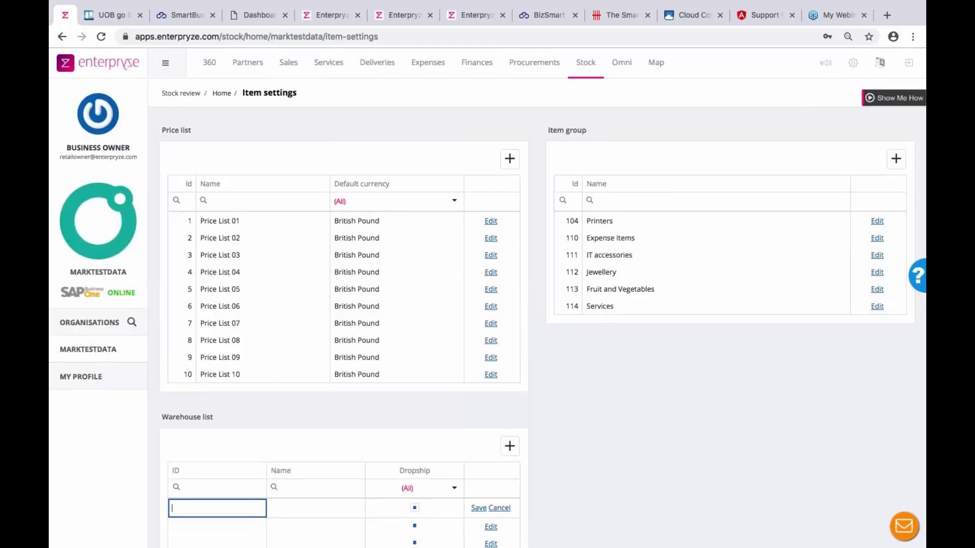
Return to the stock home page and view the Apple item's master data, then close it without changes
{"action": "left_click", "coordinate": [587, 65]}
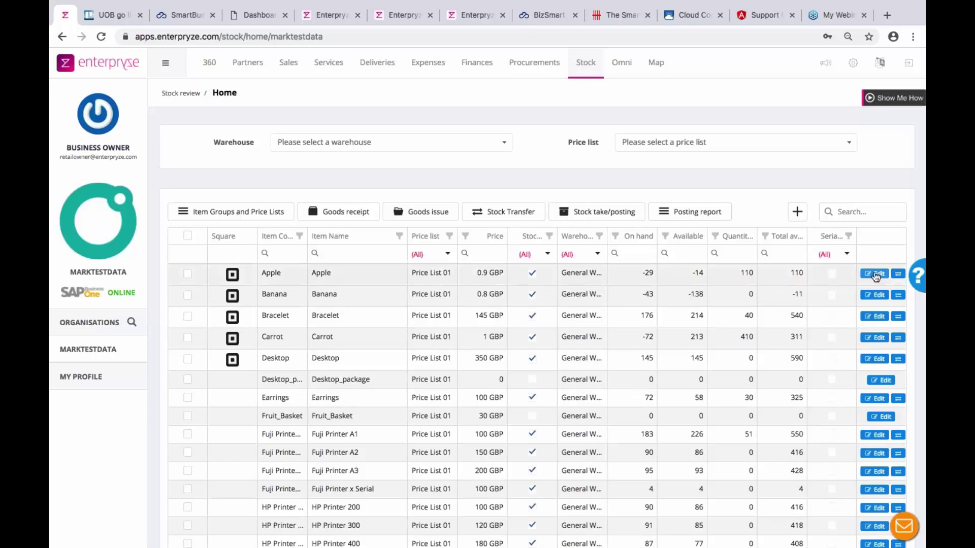
{"action": "left_click", "coordinate": [876, 274]}
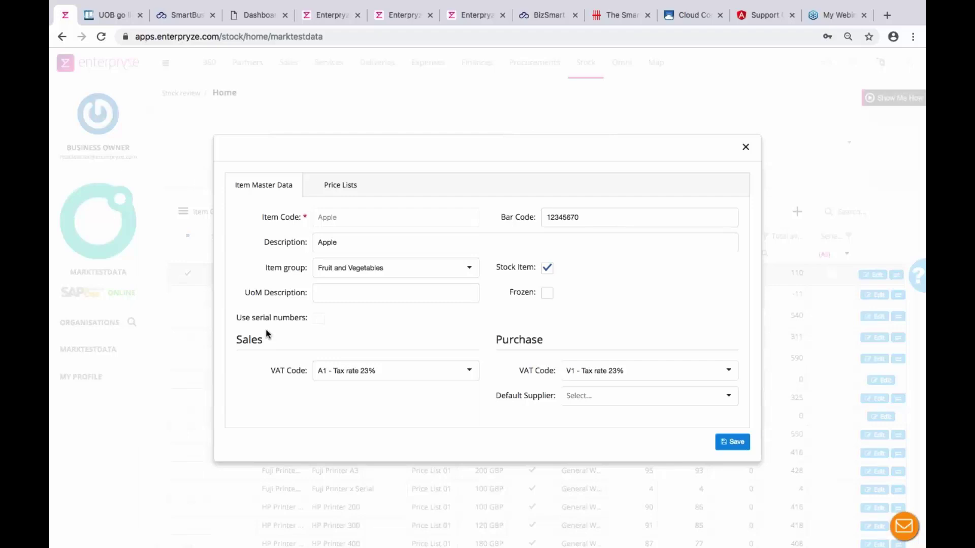
{"action": "left_click", "coordinate": [745, 148]}
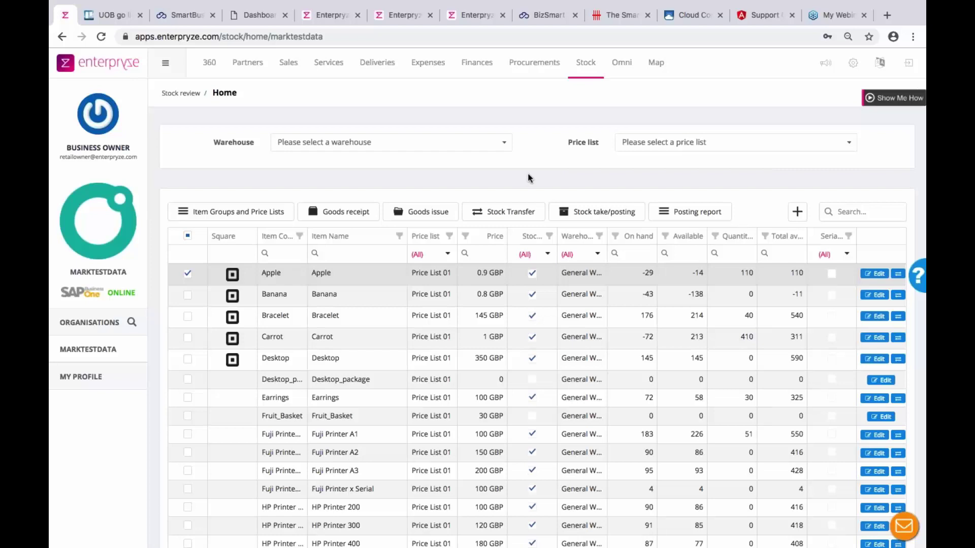
Open stock taking and try to choose a warehouse to count
{"action": "left_click", "coordinate": [606, 212]}
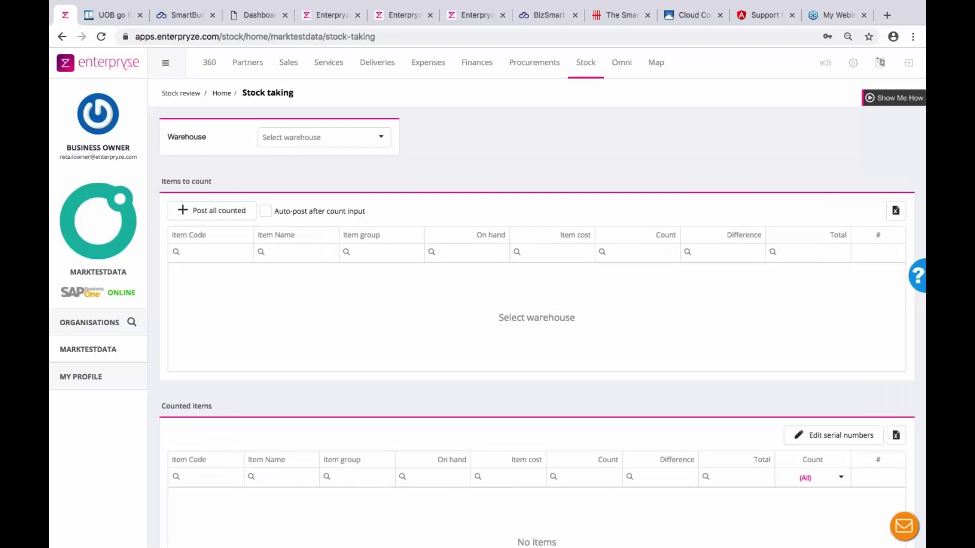
{"action": "left_click", "coordinate": [380, 137]}
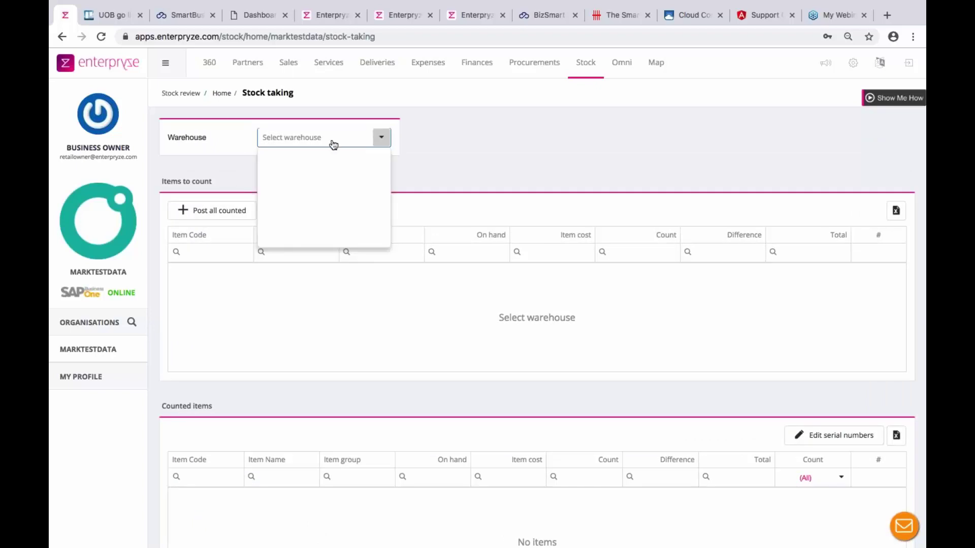
{"action": "left_click", "coordinate": [333, 137]}
{"action": "left_click", "coordinate": [380, 136]}
{"action": "left_click", "coordinate": [380, 136]}
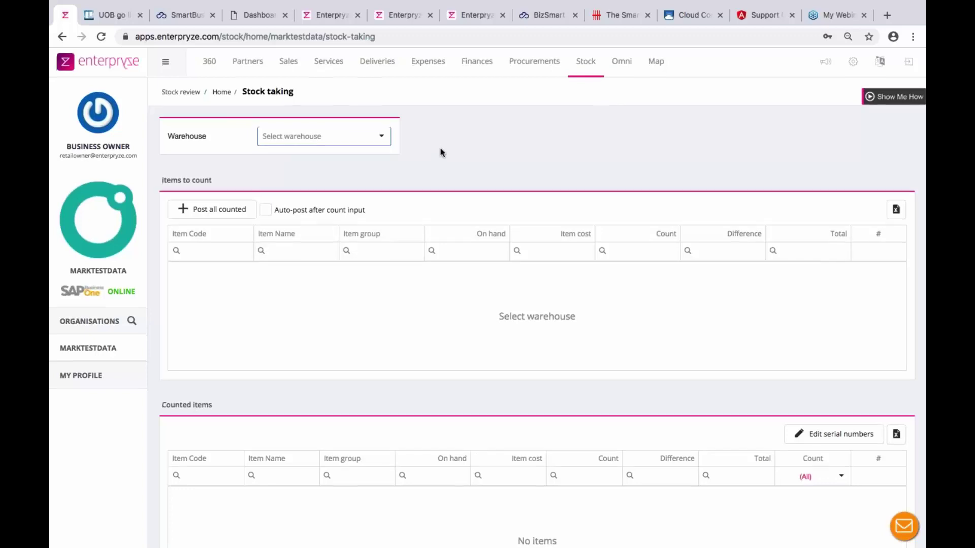
{"action": "scroll", "coordinate": [440, 152], "scroll_direction": "down", "scroll_amount": 3}
{"action": "scroll", "coordinate": [440, 152], "scroll_direction": "up", "scroll_amount": 3}
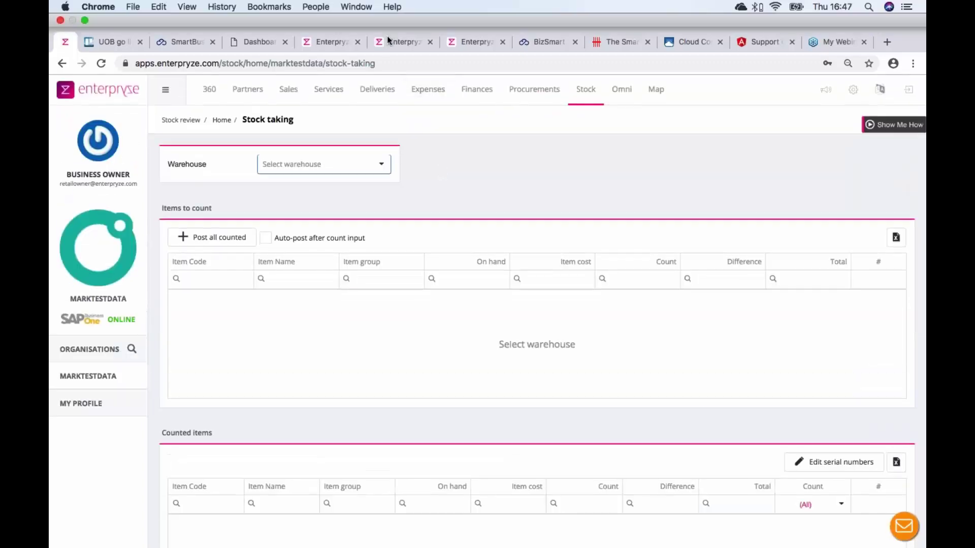
Reload the stock taking page and choose a warehouse to load its items to count
{"action": "left_click", "coordinate": [388, 63]}
{"action": "key", "text": "Return"}
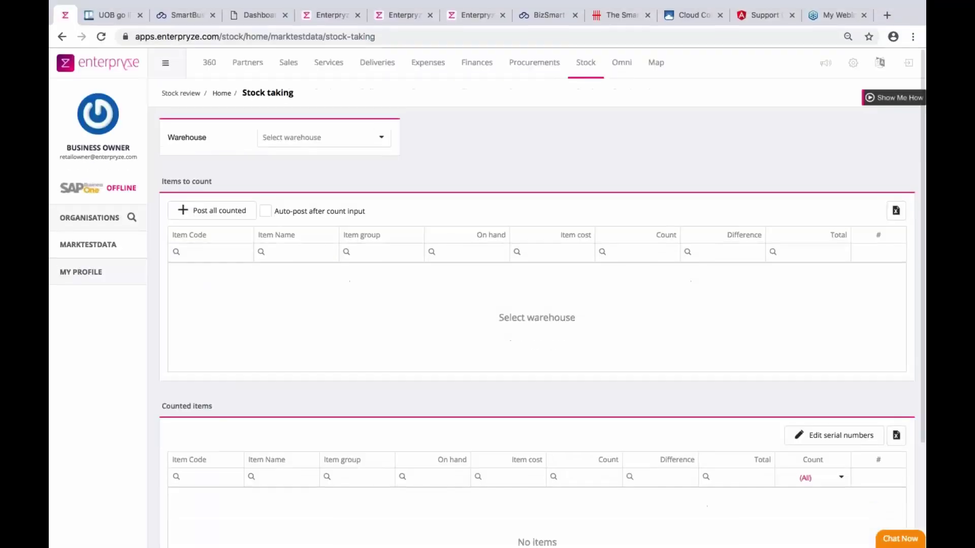
{"action": "left_click", "coordinate": [380, 138]}
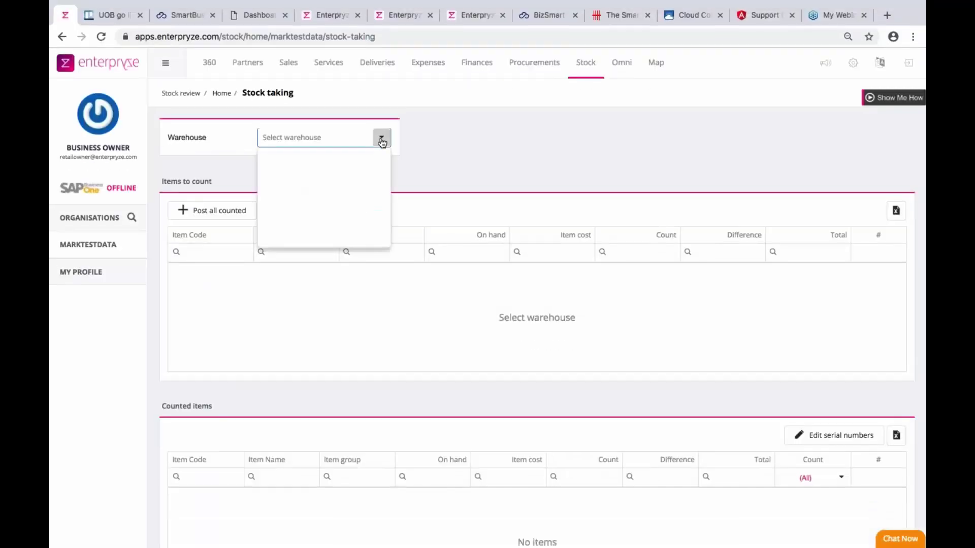
{"action": "left_click", "coordinate": [374, 141]}
{"action": "left_click", "coordinate": [380, 137]}
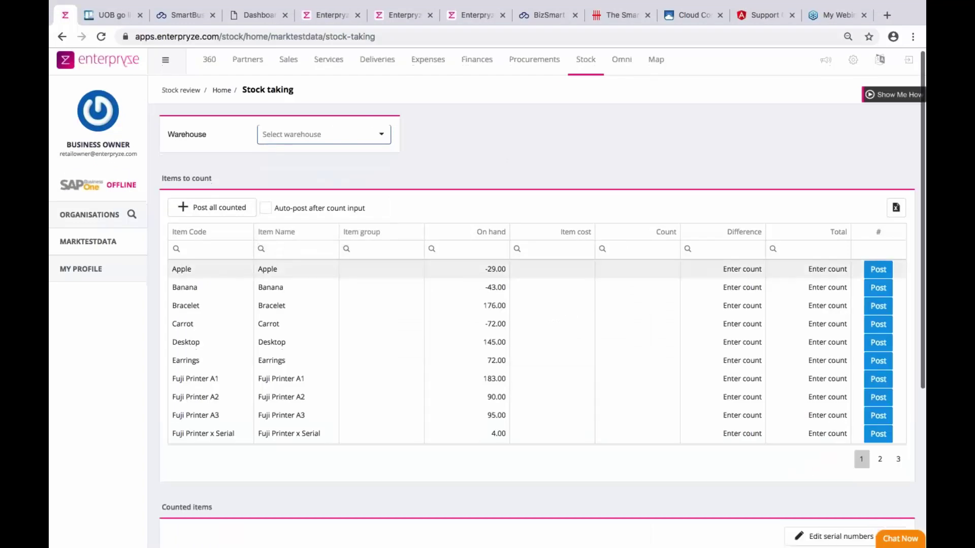
{"action": "scroll", "coordinate": [537, 272], "scroll_direction": "down", "scroll_amount": 2}
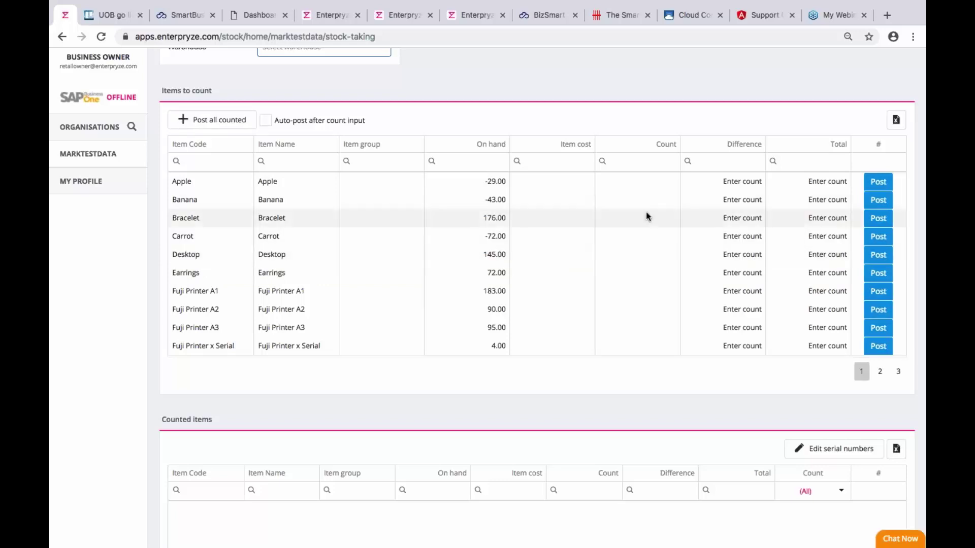
{"action": "left_click", "coordinate": [648, 180]}
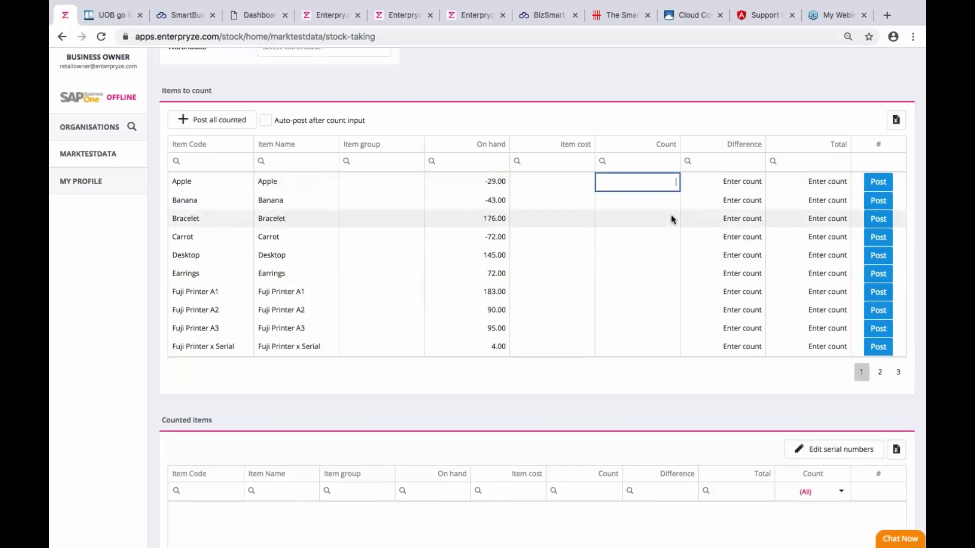
{"action": "type", "text": "28"}
{"action": "key", "text": "BackSpace"}
{"action": "key", "text": "BackSpace"}
{"action": "type", "text": "-2"}
{"action": "double_click", "coordinate": [671, 182]}
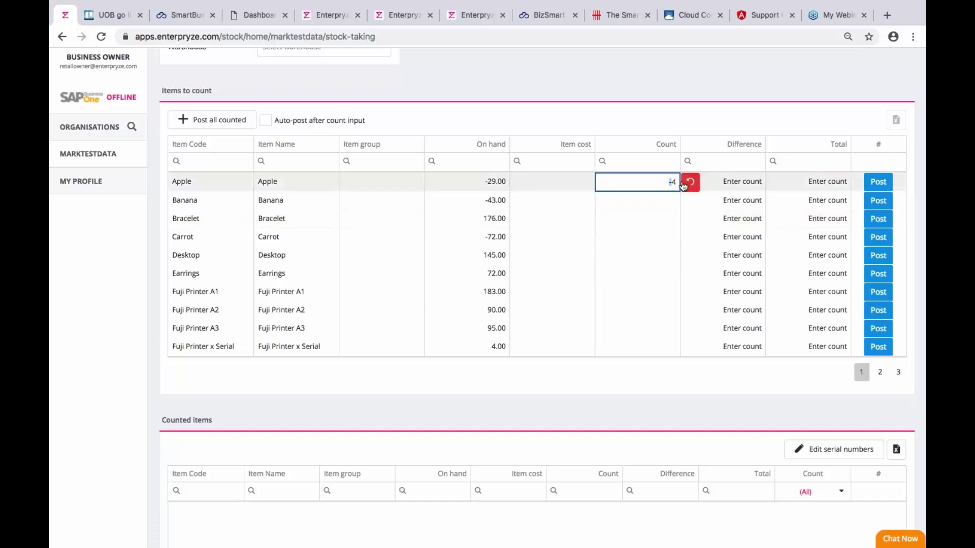
{"action": "left_click", "coordinate": [684, 186]}
Enter a stock count of -30 for the Apple item
{"action": "left_click", "coordinate": [659, 185]}
{"action": "type", "text": "-30"}
{"action": "key", "text": "Return"}
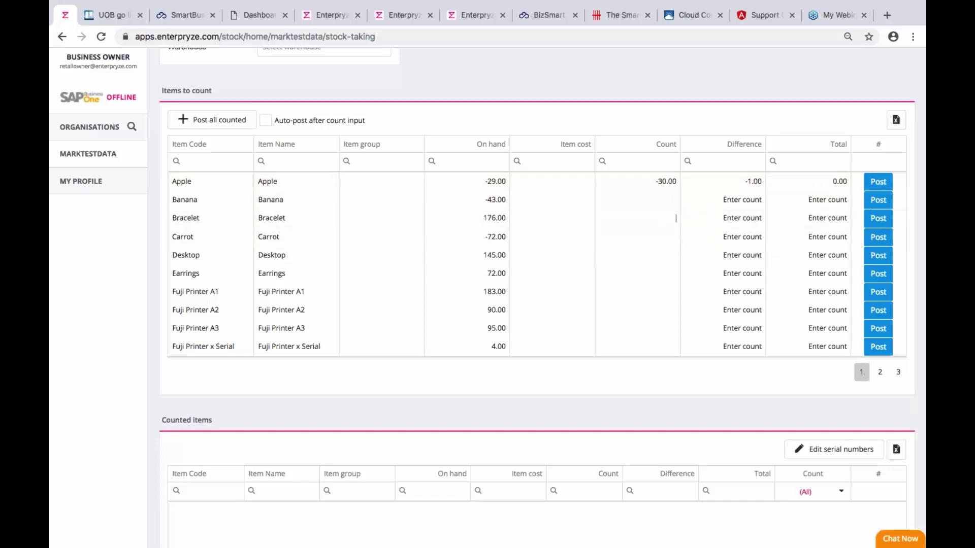
Enter a stock count of 175 for the Bracelet item
{"action": "left_click", "coordinate": [637, 219]}
{"action": "type", "text": "1"}
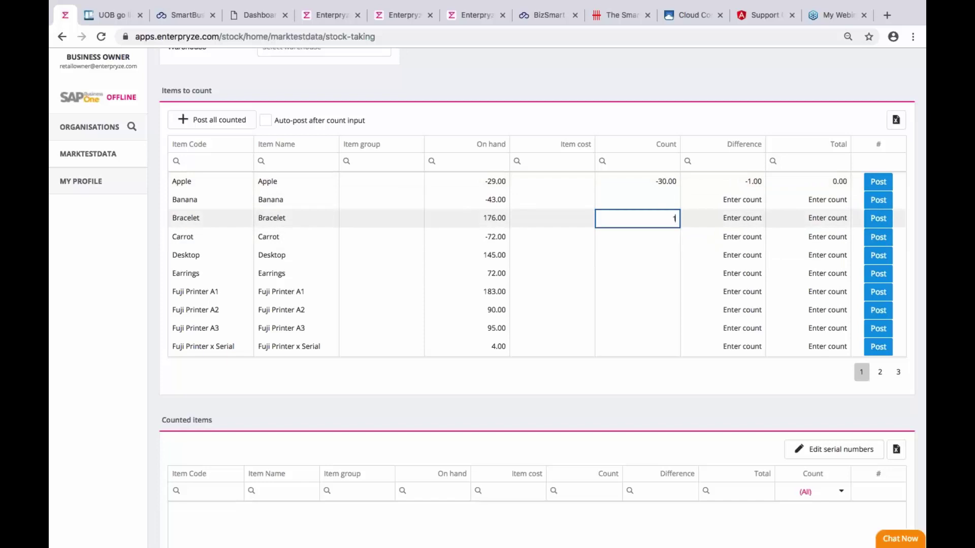
{"action": "type", "text": "75"}
{"action": "key", "text": "Return"}
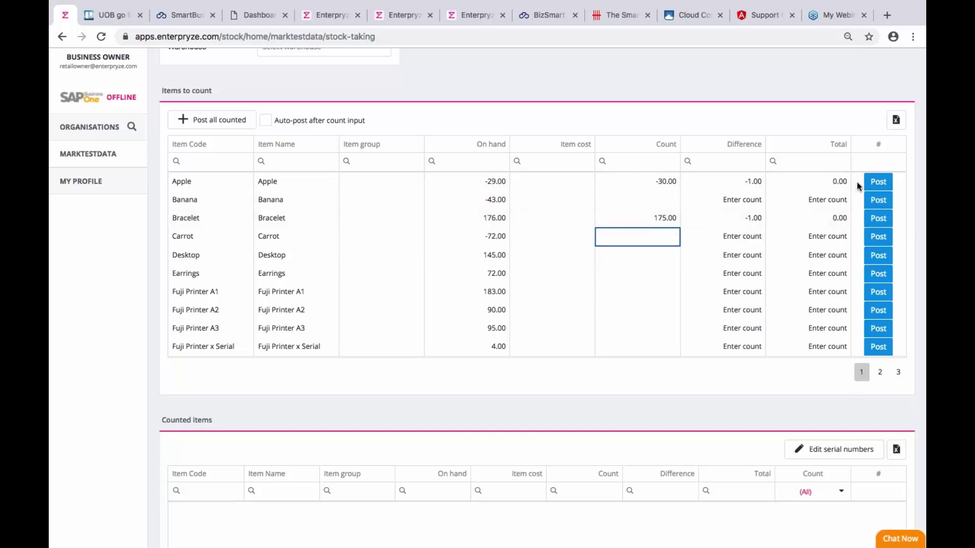
Post the Bracelet count to the counted items, then review both the items to count and the counted items
{"action": "scroll", "coordinate": [856, 279], "scroll_direction": "down", "scroll_amount": 3}
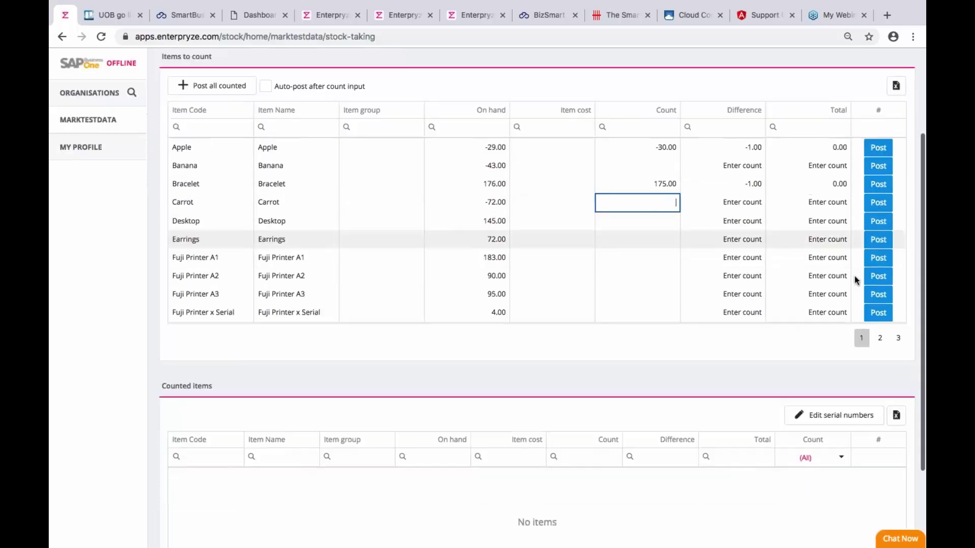
{"action": "scroll", "coordinate": [766, 202], "scroll_direction": "up", "scroll_amount": 2}
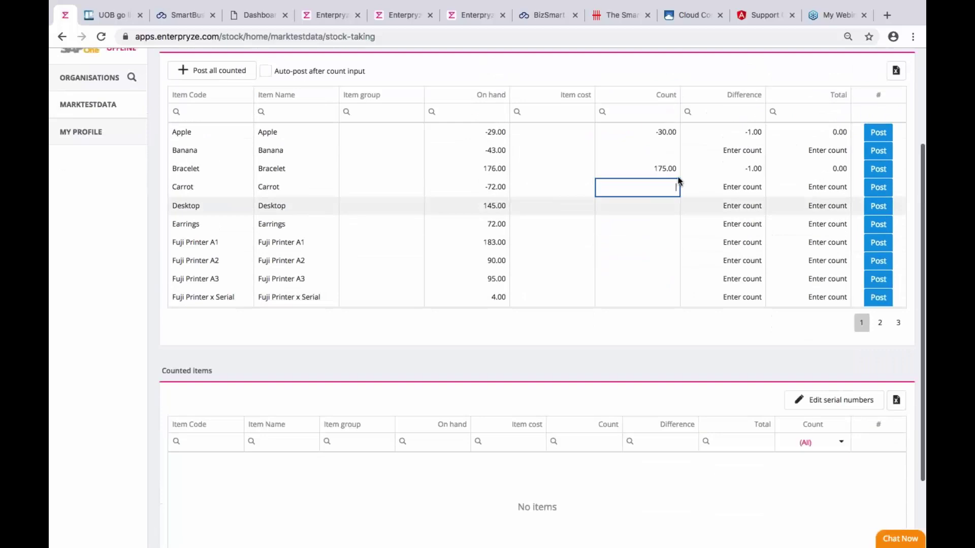
{"action": "left_click", "coordinate": [878, 170]}
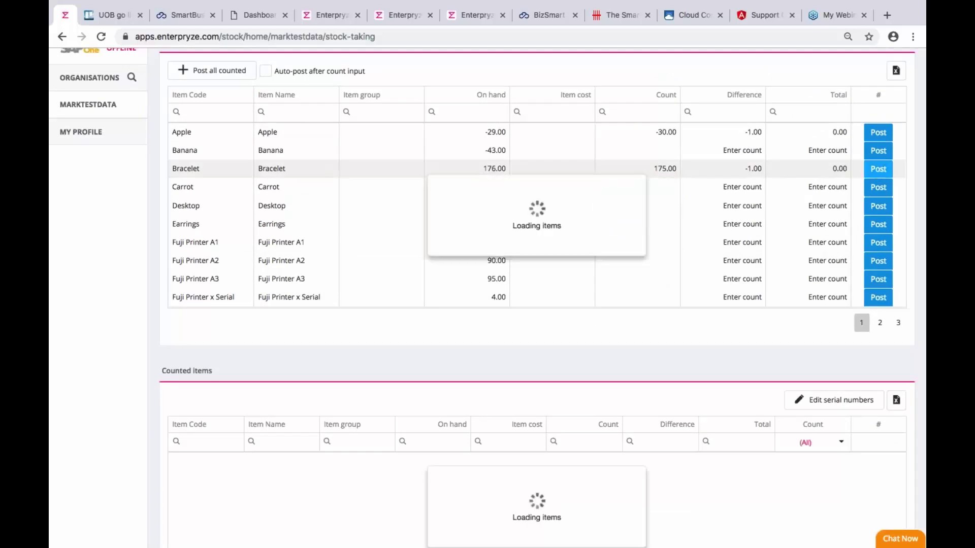
{"action": "scroll", "coordinate": [537, 298], "scroll_direction": "down", "scroll_amount": 1}
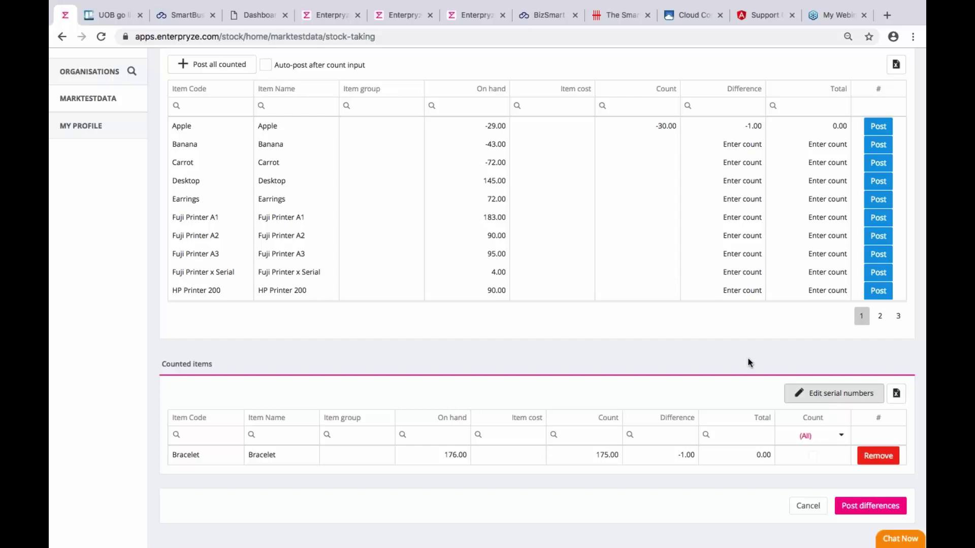
{"action": "scroll", "coordinate": [748, 358], "scroll_direction": "up", "scroll_amount": 3}
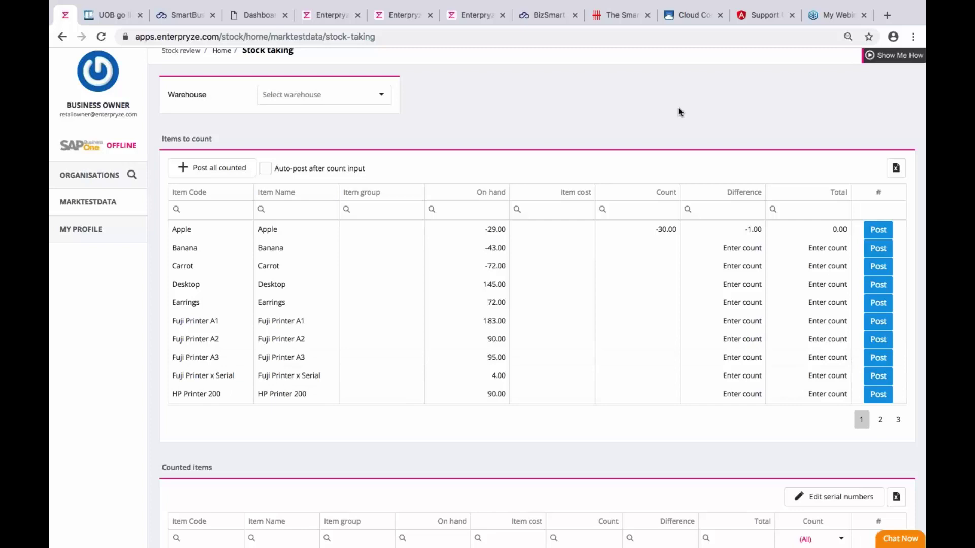
{"action": "scroll", "coordinate": [825, 355], "scroll_direction": "down", "scroll_amount": 2}
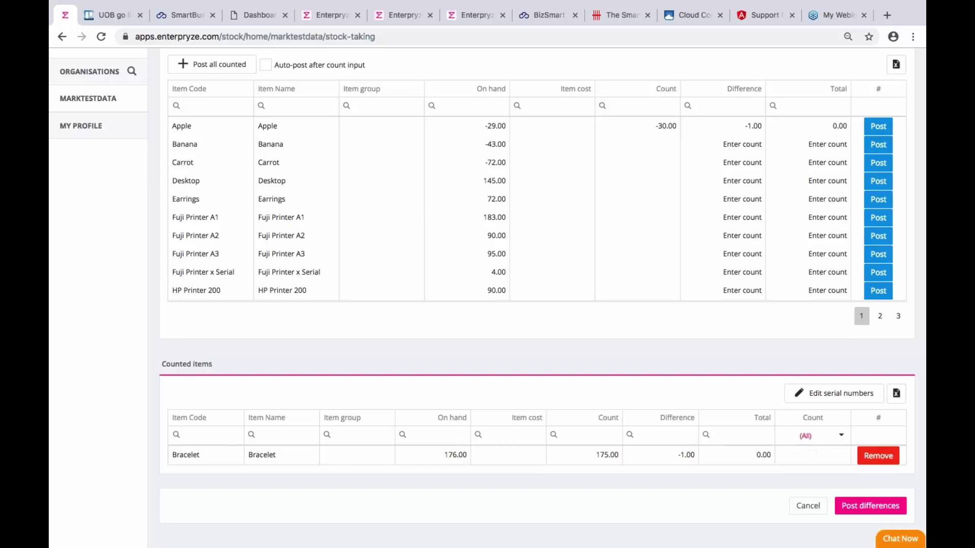
Leave stock taking and return to the Stock home page
{"action": "scroll", "coordinate": [537, 274], "scroll_direction": "up", "scroll_amount": 3}
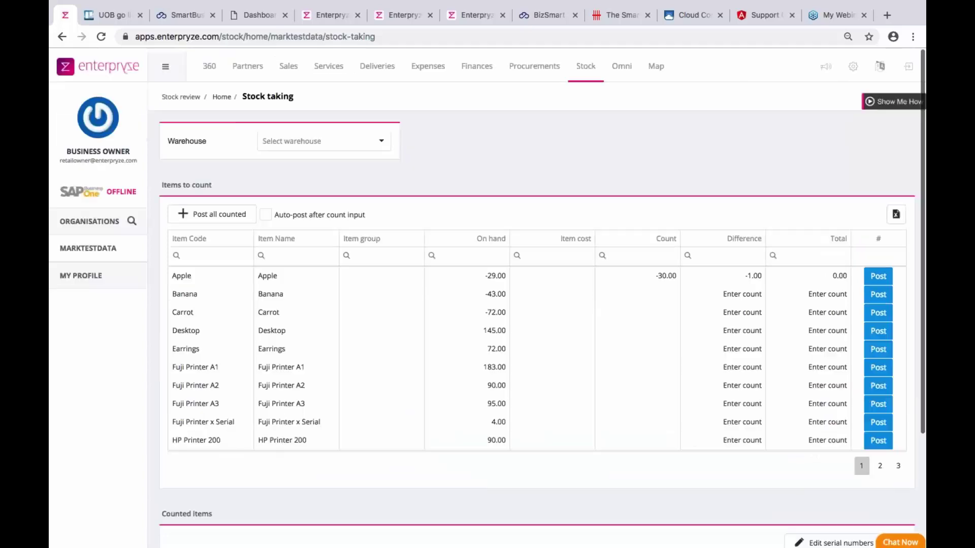
{"action": "left_click", "coordinate": [222, 94]}
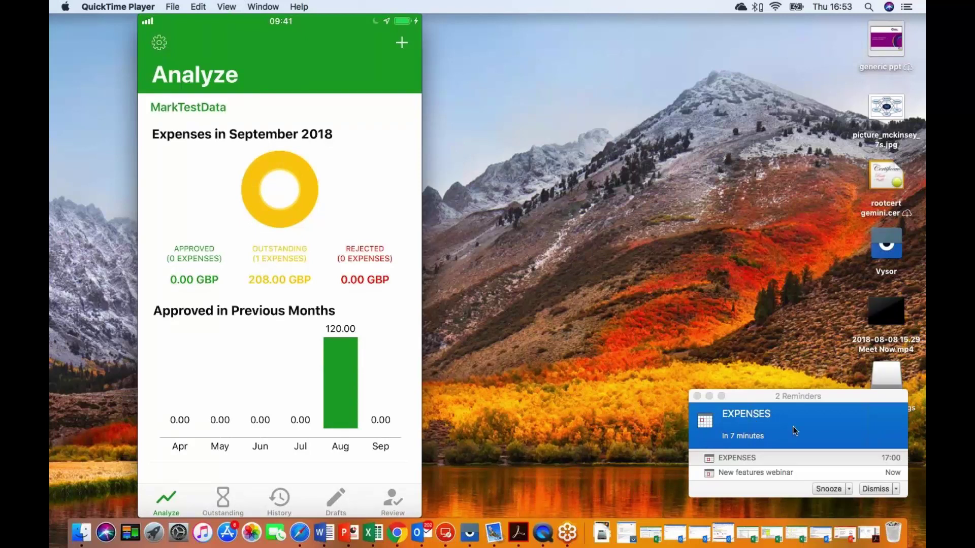
Minimise the Reminders window, switch back to the browser and open the organisation's Expenses module settings
{"action": "left_click", "coordinate": [709, 396]}
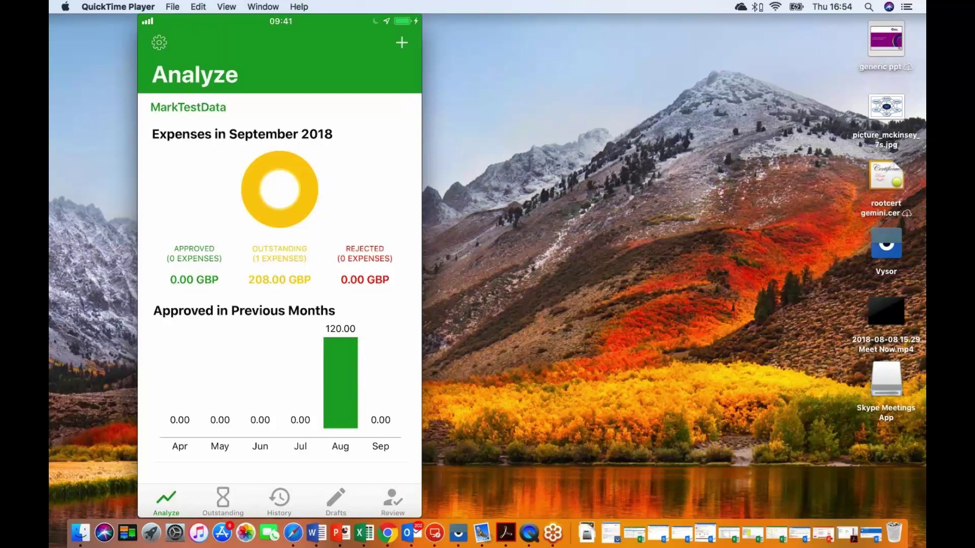
{"action": "key", "text": "ctrl+Right"}
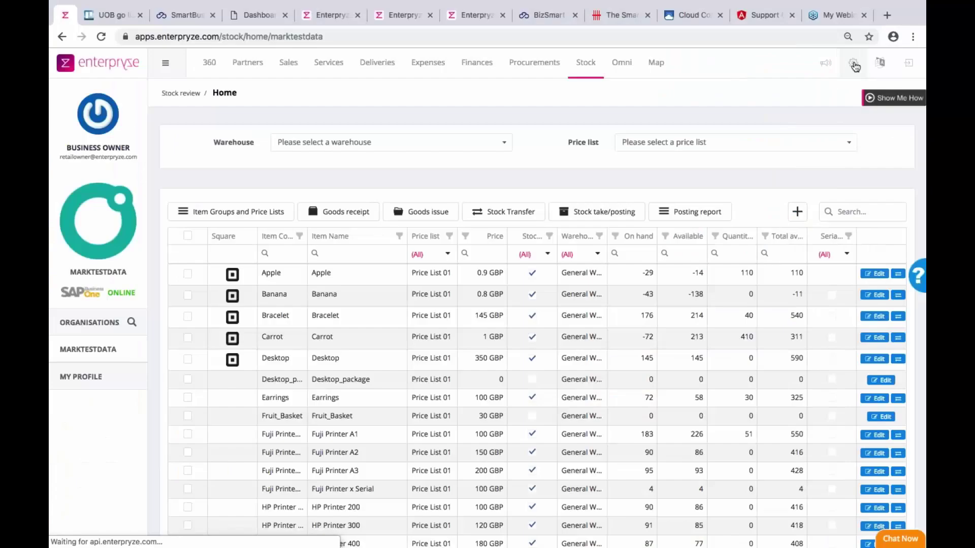
{"action": "left_click", "coordinate": [855, 65]}
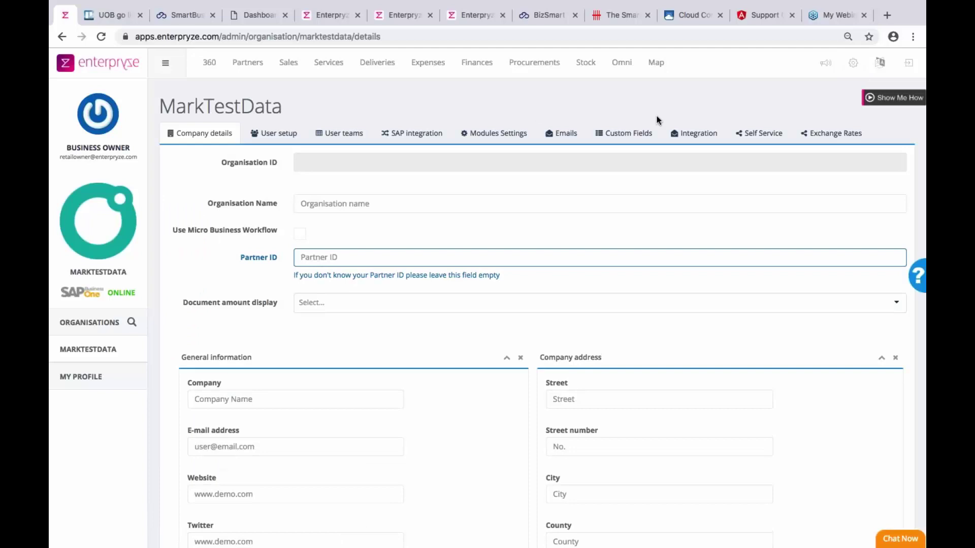
{"action": "left_click", "coordinate": [496, 133]}
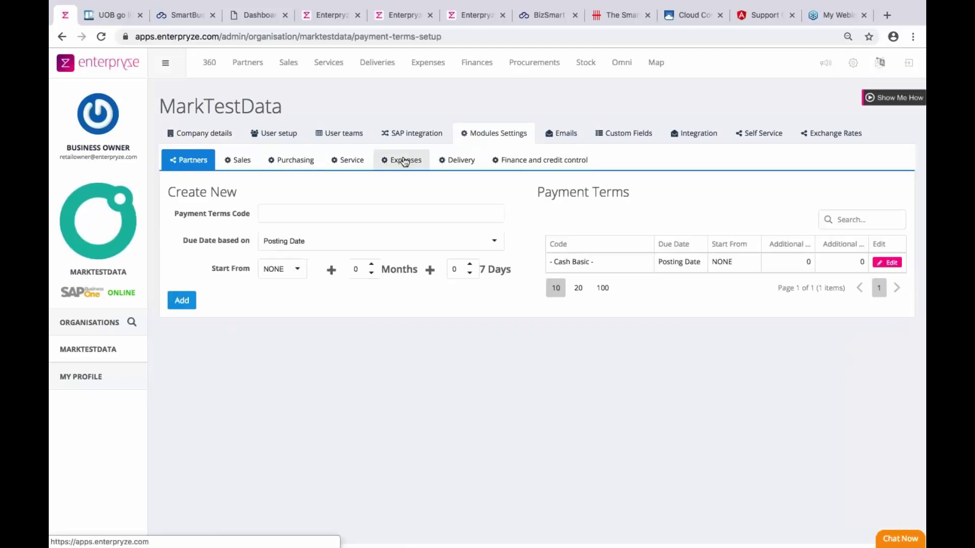
{"action": "left_click", "coordinate": [404, 160]}
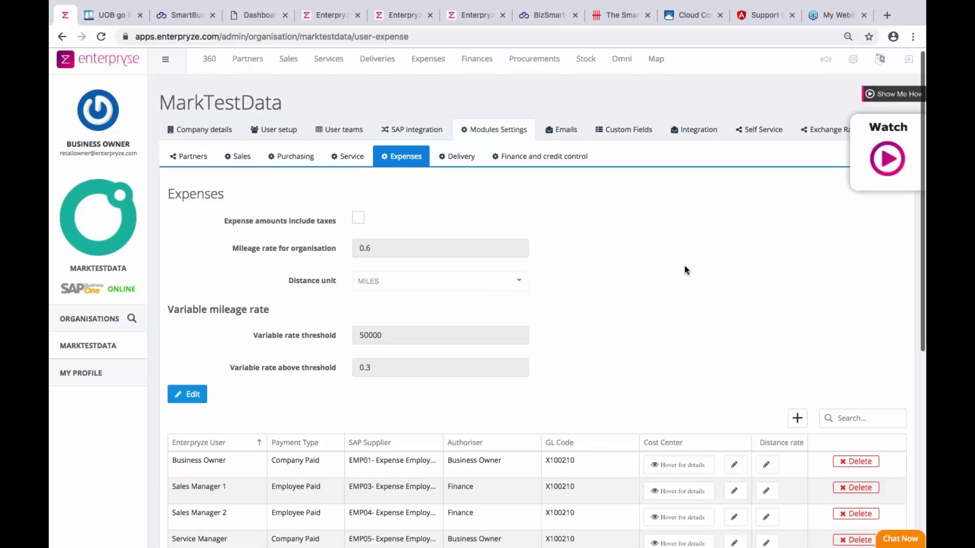
Review the expense settings: mileage rates, user payment types, suppliers and authorisers, and the list of expense items
{"action": "scroll", "coordinate": [684, 266], "scroll_direction": "down", "scroll_amount": 3}
{"action": "scroll", "coordinate": [685, 267], "scroll_direction": "down", "scroll_amount": 1}
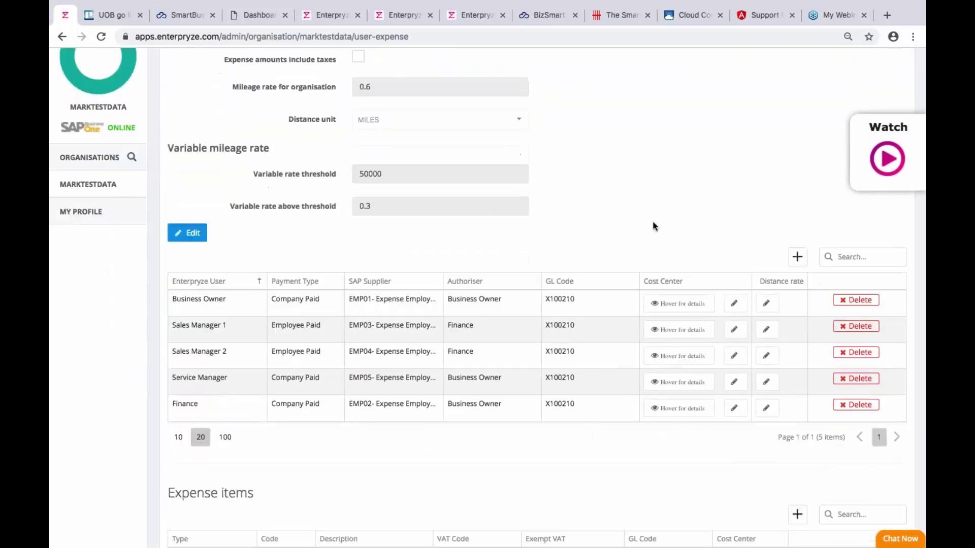
{"action": "scroll", "coordinate": [654, 226], "scroll_direction": "down", "scroll_amount": 4}
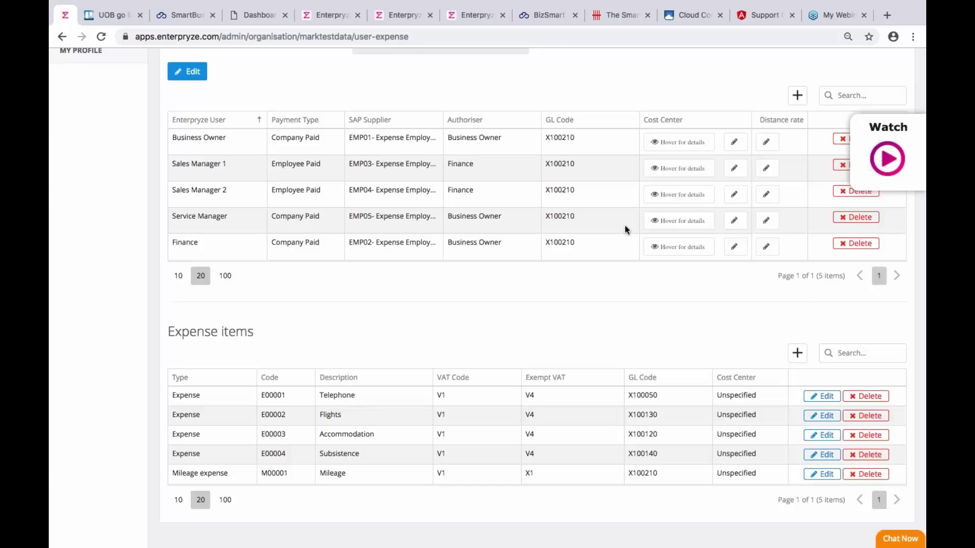
{"action": "scroll", "coordinate": [626, 227], "scroll_direction": "up", "scroll_amount": 3}
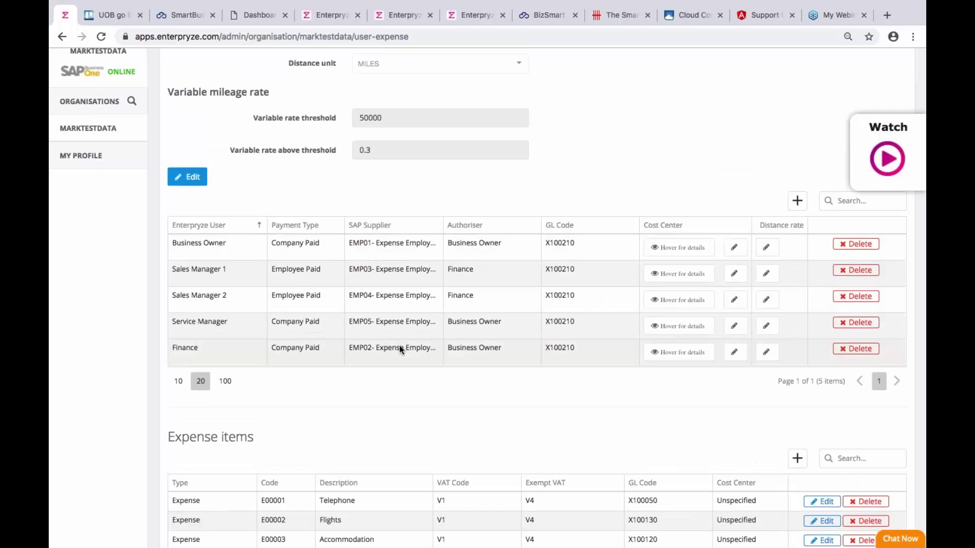
{"action": "scroll", "coordinate": [399, 348], "scroll_direction": "down", "scroll_amount": 3}
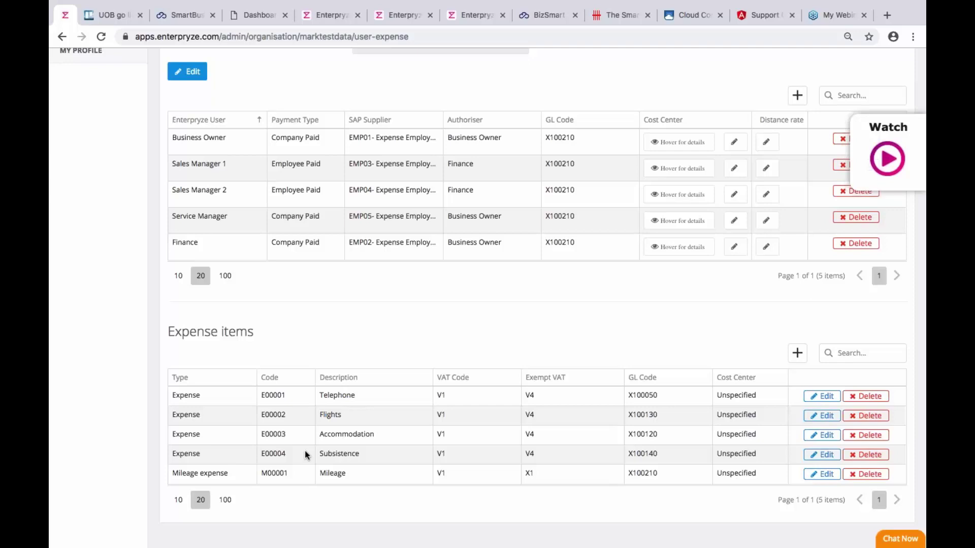
{"action": "scroll", "coordinate": [577, 329], "scroll_direction": "up", "scroll_amount": 1}
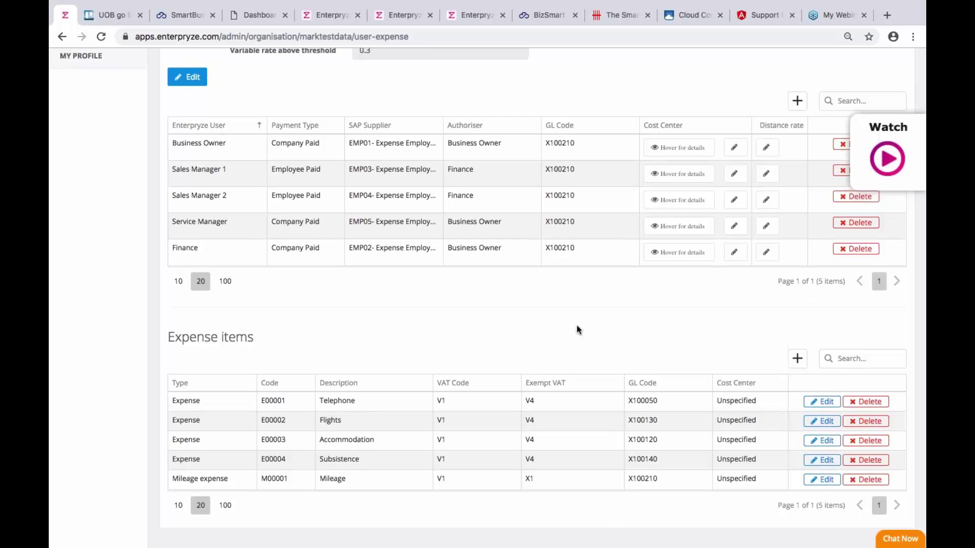
{"action": "scroll", "coordinate": [577, 329], "scroll_direction": "up", "scroll_amount": 10}
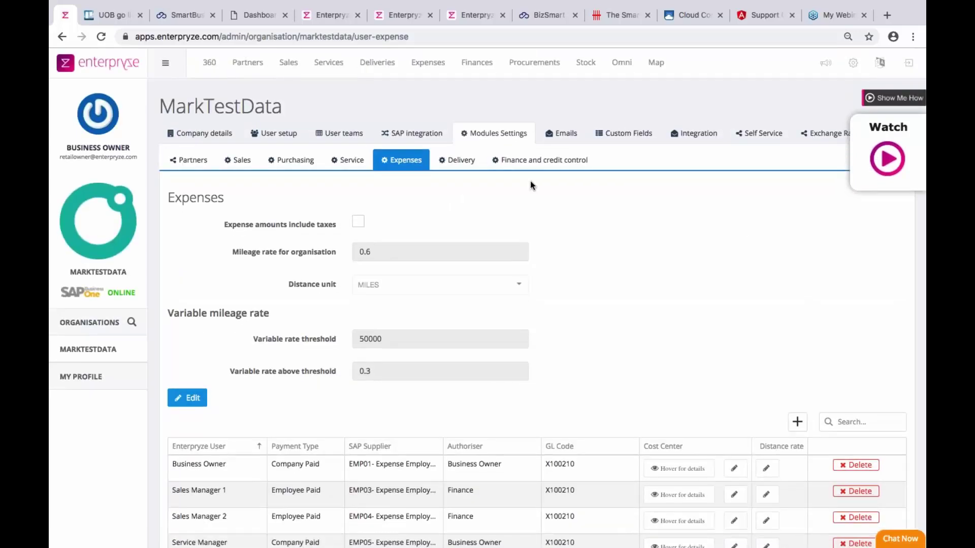
Open the file import page of the SAP integration settings and choose Customer as the document type
{"action": "left_click", "coordinate": [411, 134]}
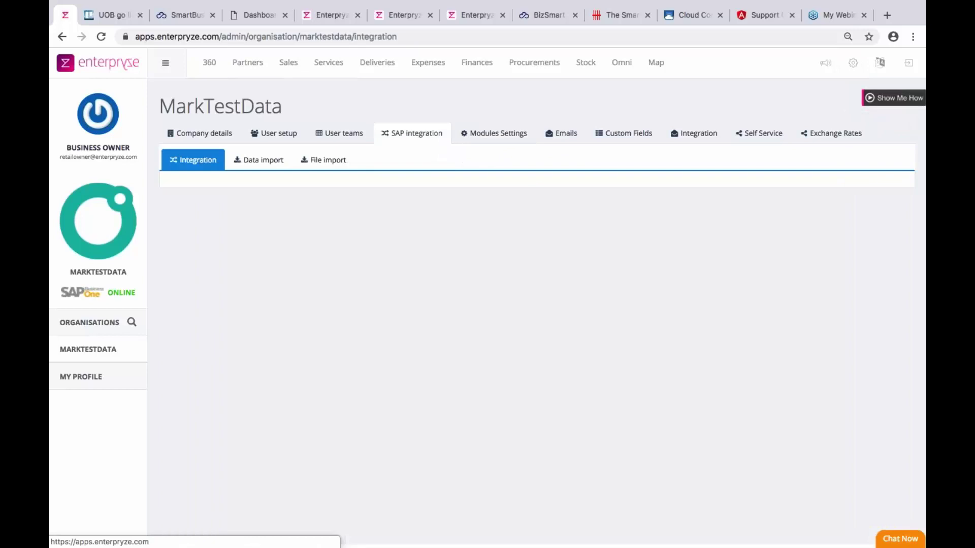
{"action": "left_click", "coordinate": [324, 160]}
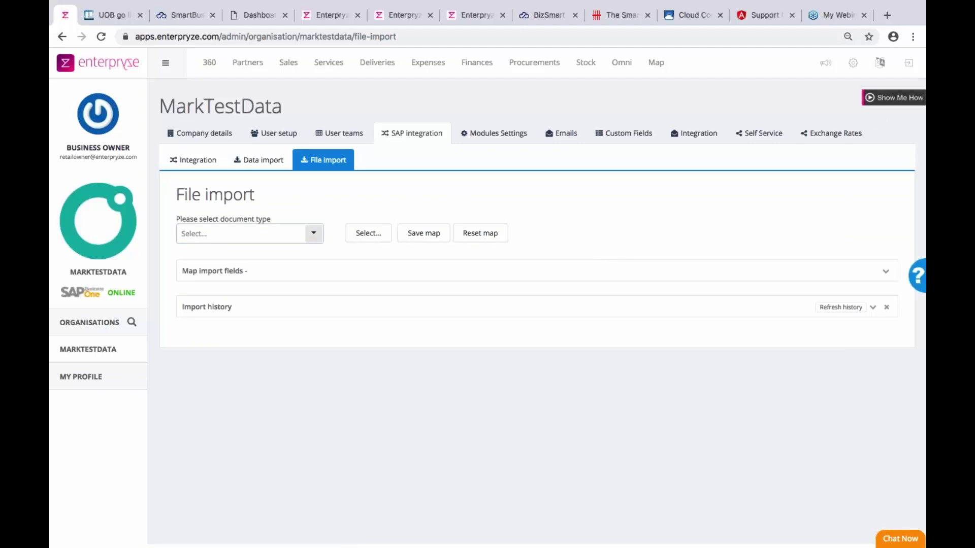
{"action": "left_click", "coordinate": [314, 234]}
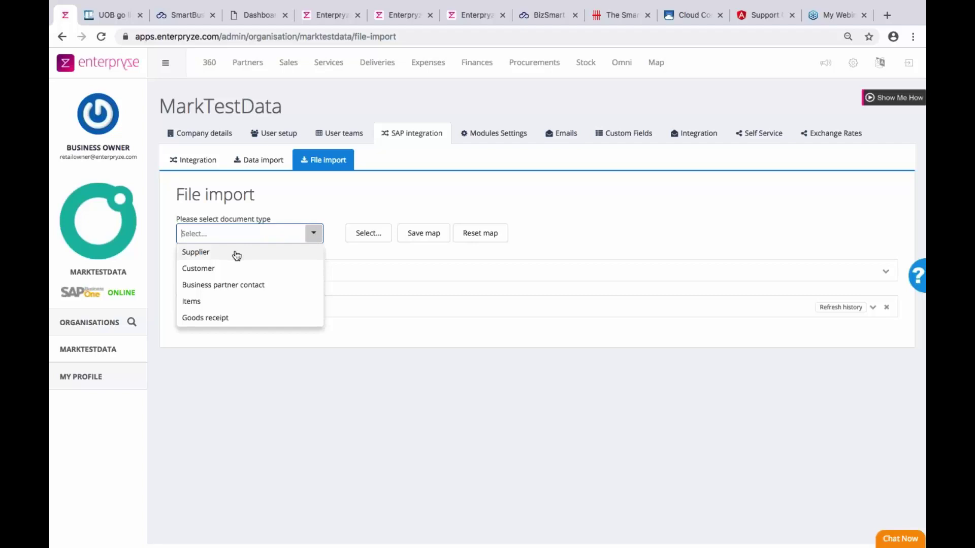
{"action": "left_click", "coordinate": [228, 271]}
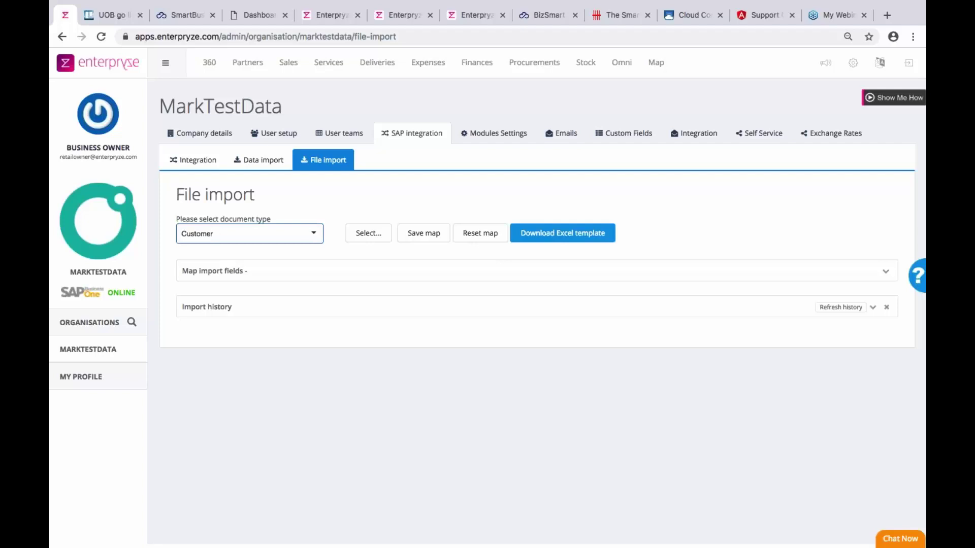
Load H1 summit agenda.xlsx from the OneDrive folder as the customer import file
{"action": "left_click", "coordinate": [363, 234]}
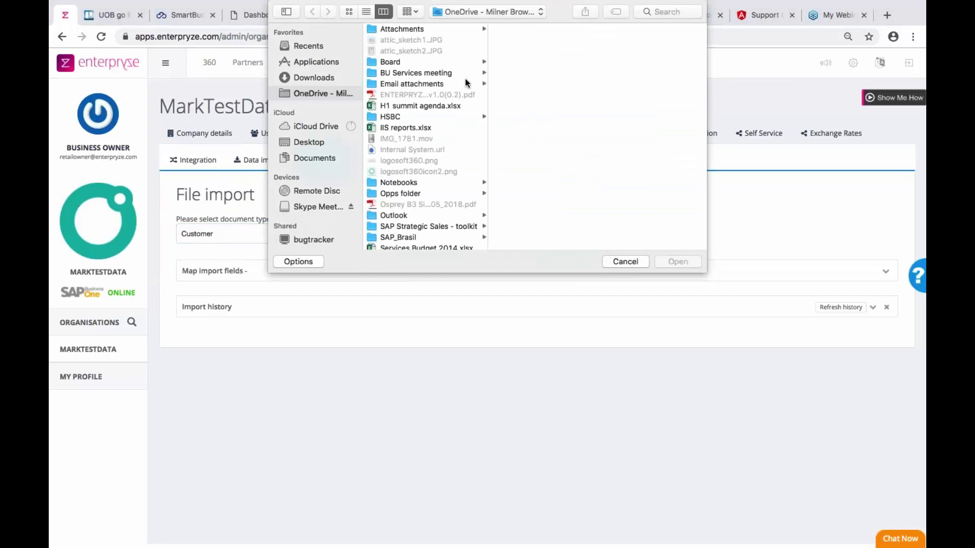
{"action": "scroll", "coordinate": [456, 152], "scroll_direction": "down", "scroll_amount": 2}
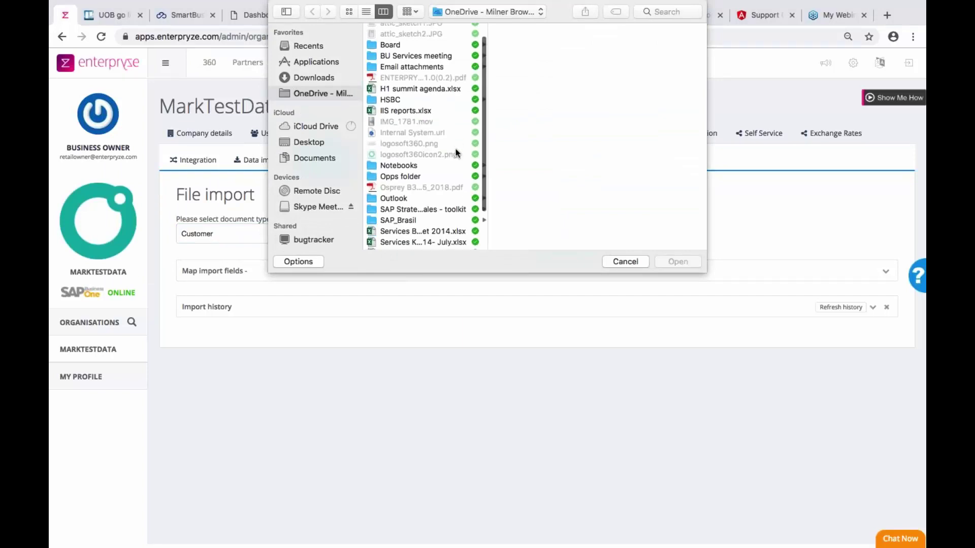
{"action": "scroll", "coordinate": [456, 152], "scroll_direction": "down", "scroll_amount": 3}
{"action": "scroll", "coordinate": [436, 100], "scroll_direction": "up", "scroll_amount": 3}
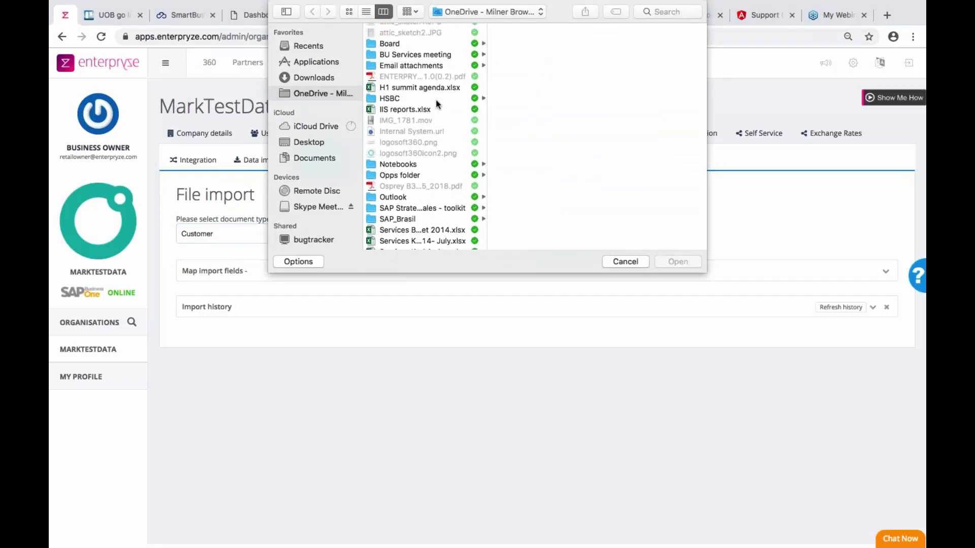
{"action": "scroll", "coordinate": [435, 99], "scroll_direction": "up", "scroll_amount": 2}
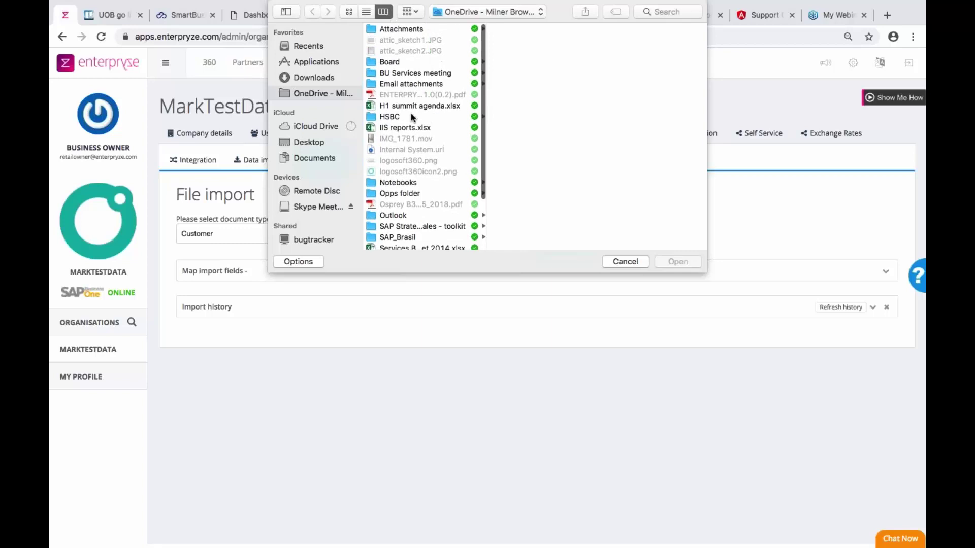
{"action": "left_click", "coordinate": [413, 106]}
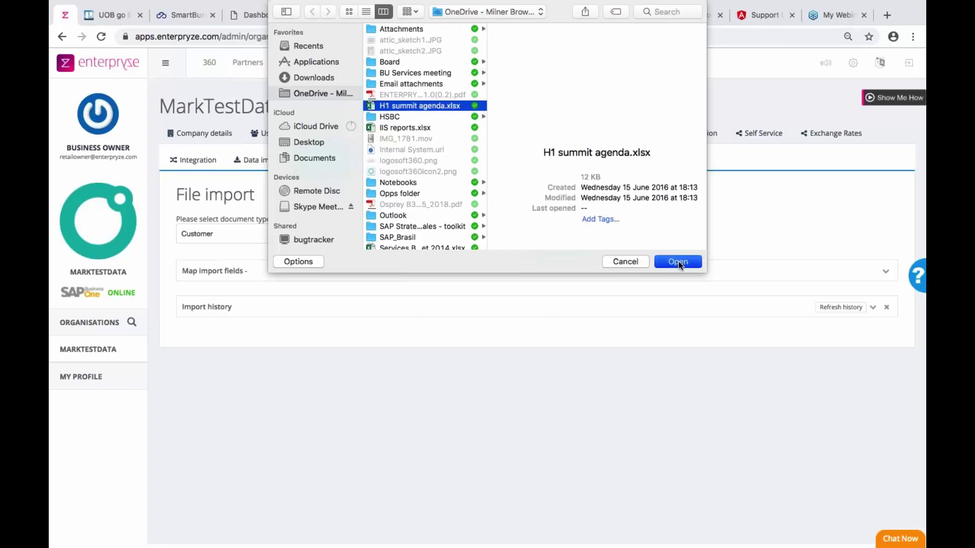
{"action": "left_click", "coordinate": [678, 261]}
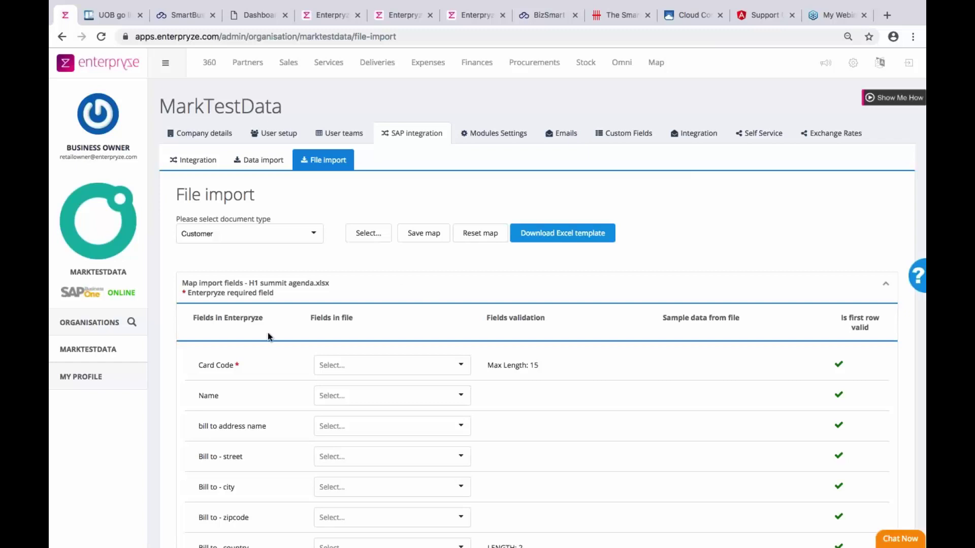
Look over the import fields and try mapping Card Code to the file's NB sales column, clearing the mapping again
{"action": "scroll", "coordinate": [251, 386], "scroll_direction": "down", "scroll_amount": 2}
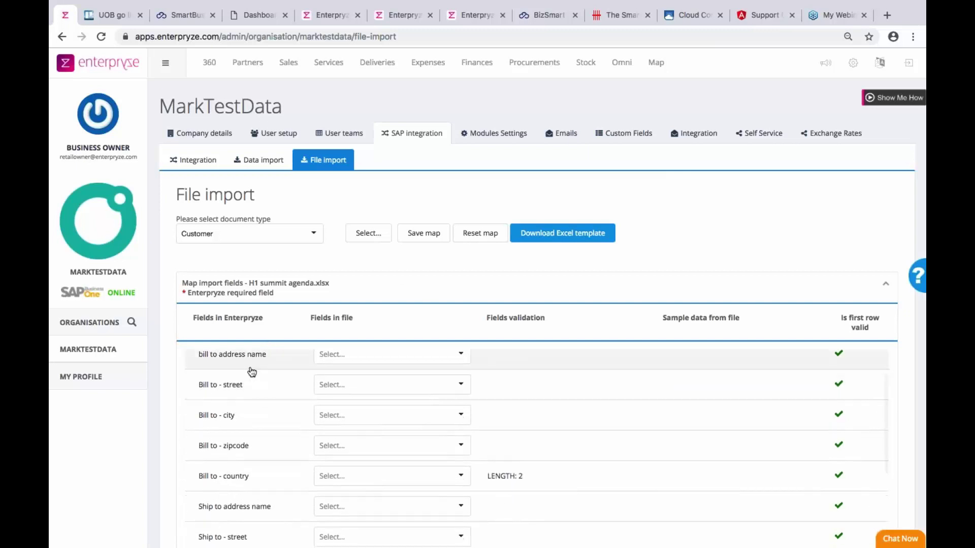
{"action": "scroll", "coordinate": [251, 394], "scroll_direction": "up", "scroll_amount": 2}
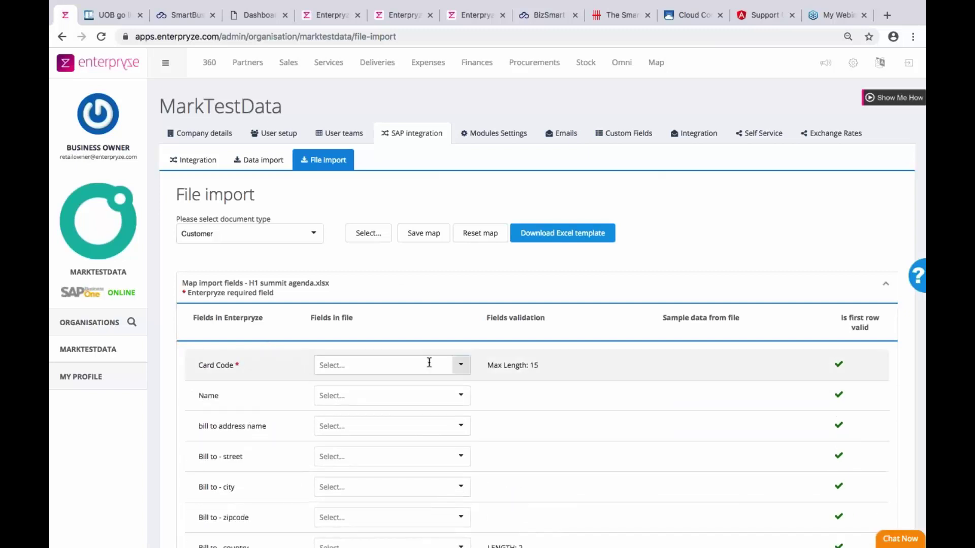
{"action": "left_click", "coordinate": [460, 365]}
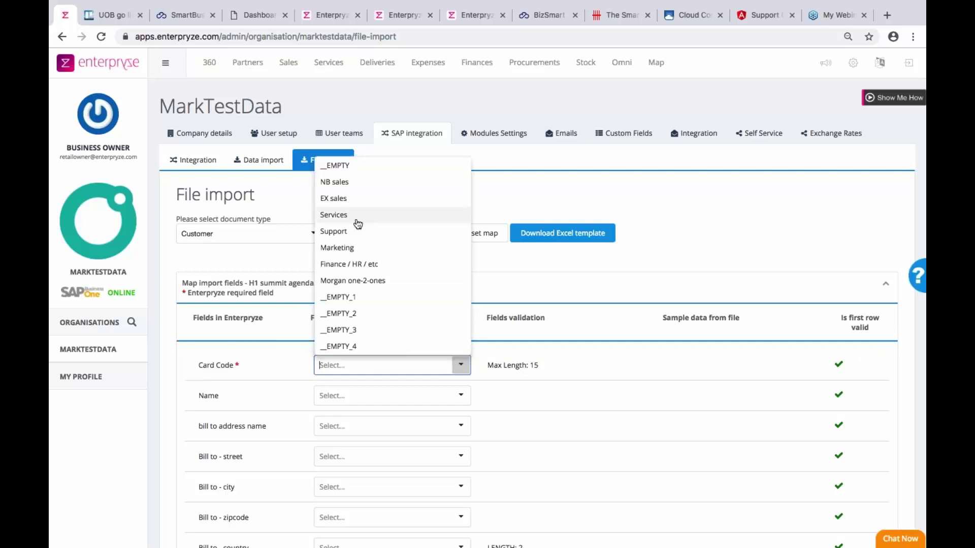
{"action": "left_click", "coordinate": [343, 184]}
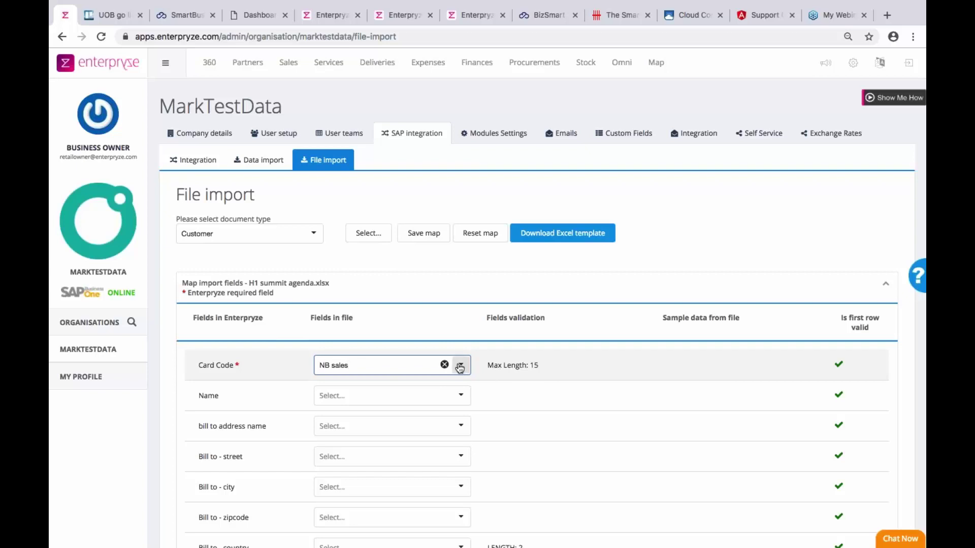
{"action": "left_click", "coordinate": [444, 365]}
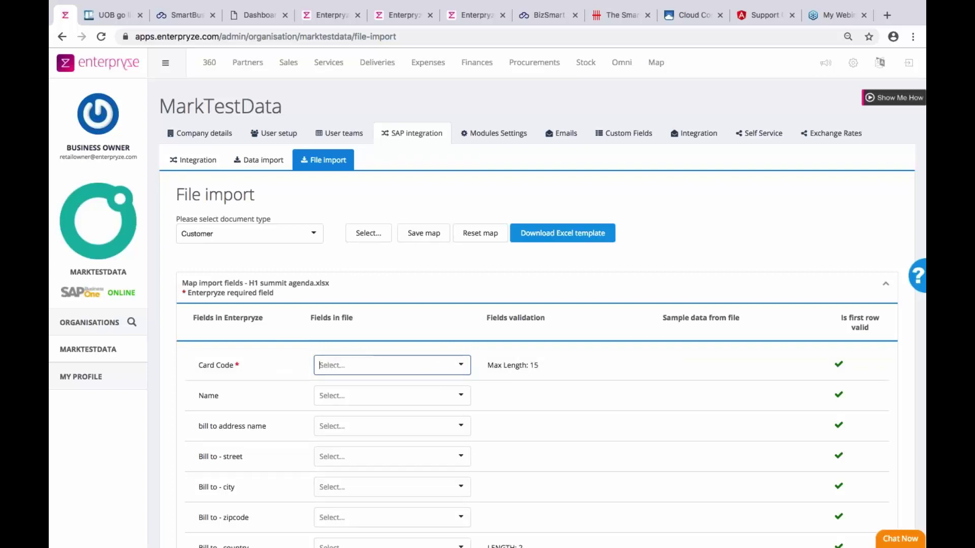
Download the Excel template for customer import and open it in Excel
{"action": "left_click", "coordinate": [571, 233]}
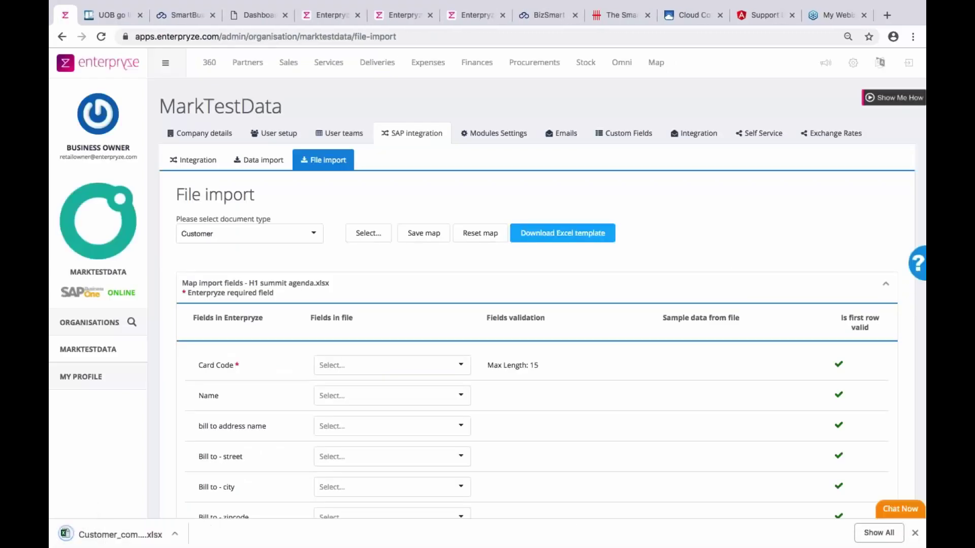
{"action": "left_click", "coordinate": [174, 534]}
{"action": "left_click", "coordinate": [204, 488]}
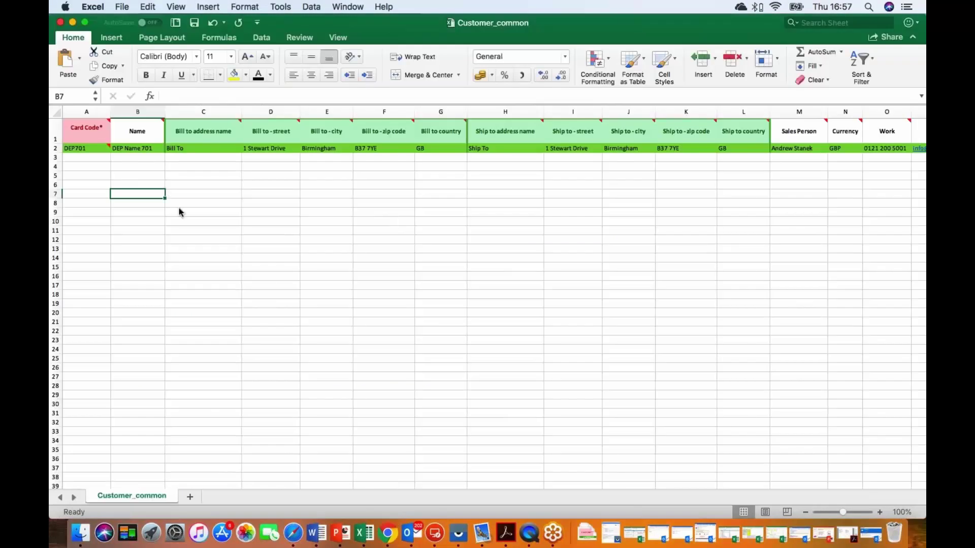
Examine the customer template's column headings, sample row and header comments, from Card Code across to VAT Code
{"action": "mouse_move", "coordinate": [85, 130]}
{"action": "mouse_move", "coordinate": [680, 143]}
{"action": "scroll", "coordinate": [683, 143], "scroll_direction": "right", "scroll_amount": 5}
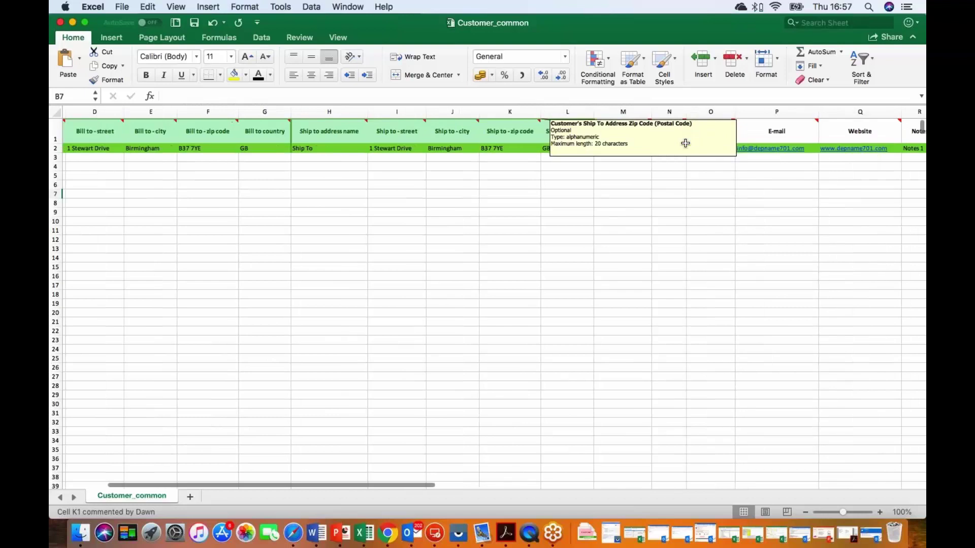
{"action": "scroll", "coordinate": [685, 143], "scroll_direction": "right", "scroll_amount": 8}
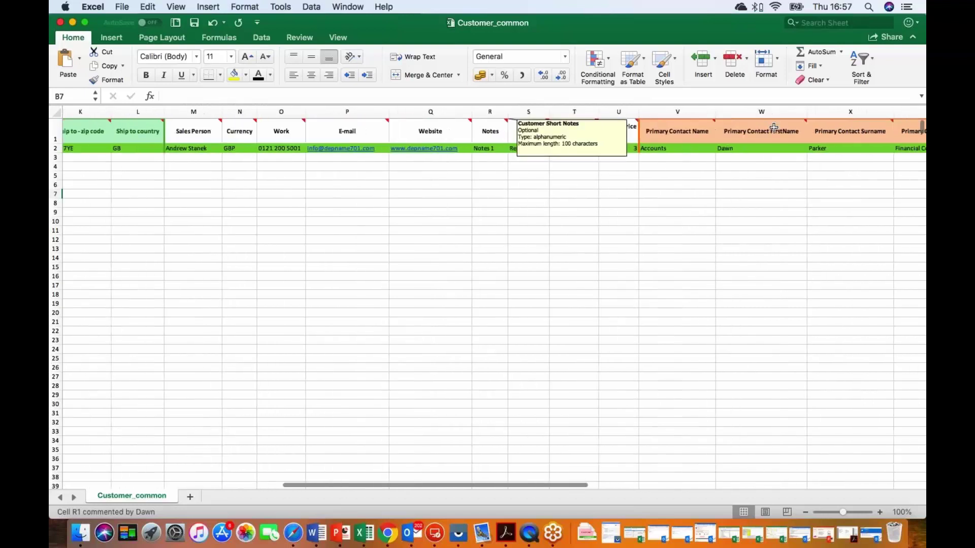
{"action": "scroll", "coordinate": [774, 127], "scroll_direction": "right", "scroll_amount": 12}
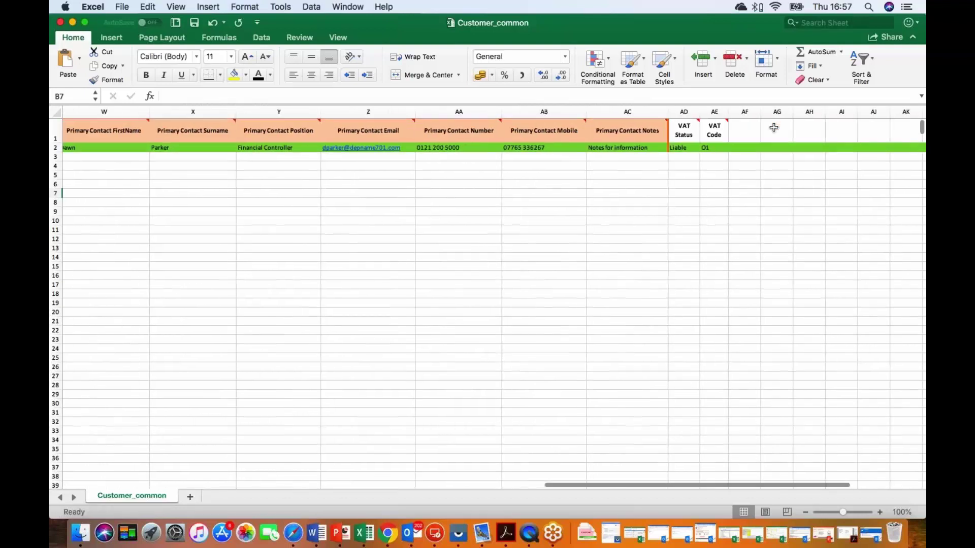
{"action": "scroll", "coordinate": [773, 127], "scroll_direction": "left", "scroll_amount": 20}
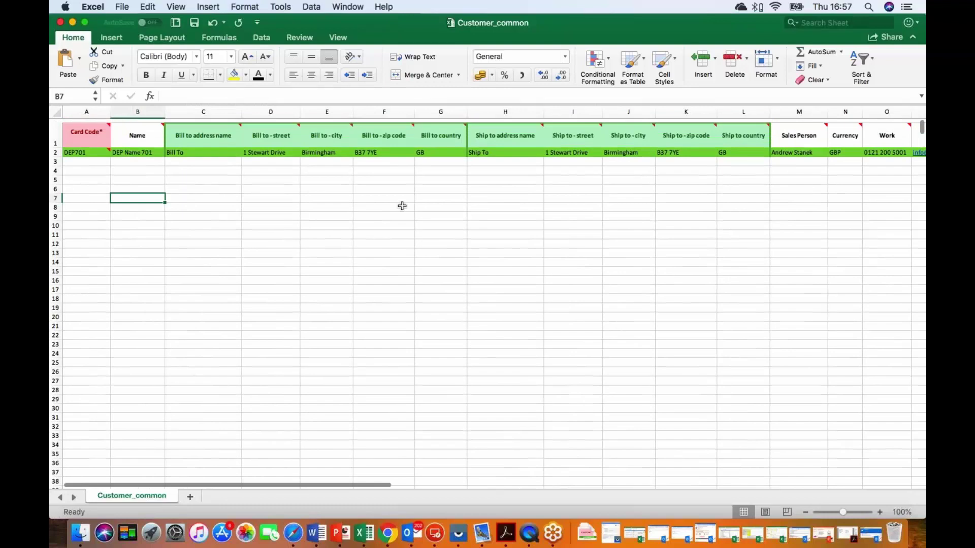
{"action": "scroll", "coordinate": [402, 205], "scroll_direction": "down", "scroll_amount": 1}
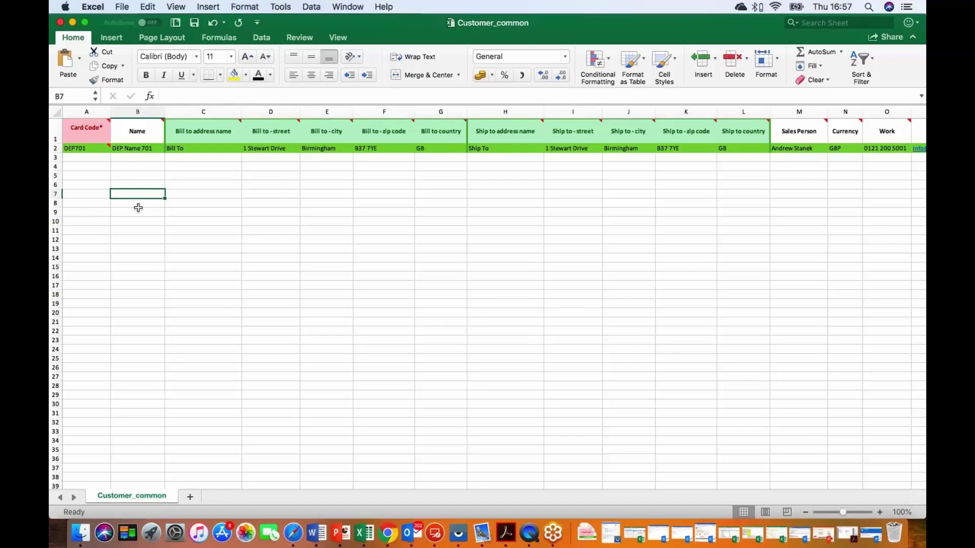
Close the Customer_common workbook and check which document types the Enterpryze file import offers, keeping Customer selected
{"action": "left_click", "coordinate": [60, 23]}
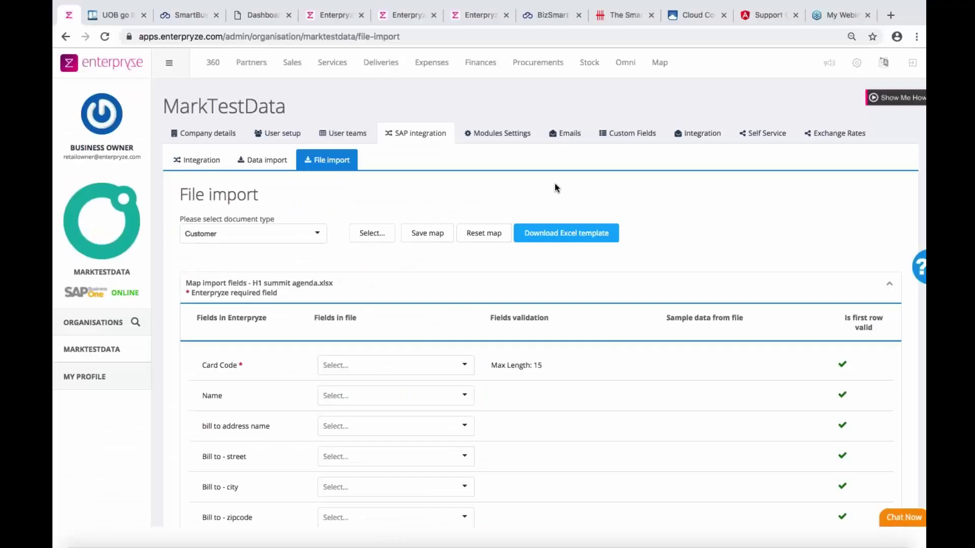
{"action": "left_click", "coordinate": [314, 234]}
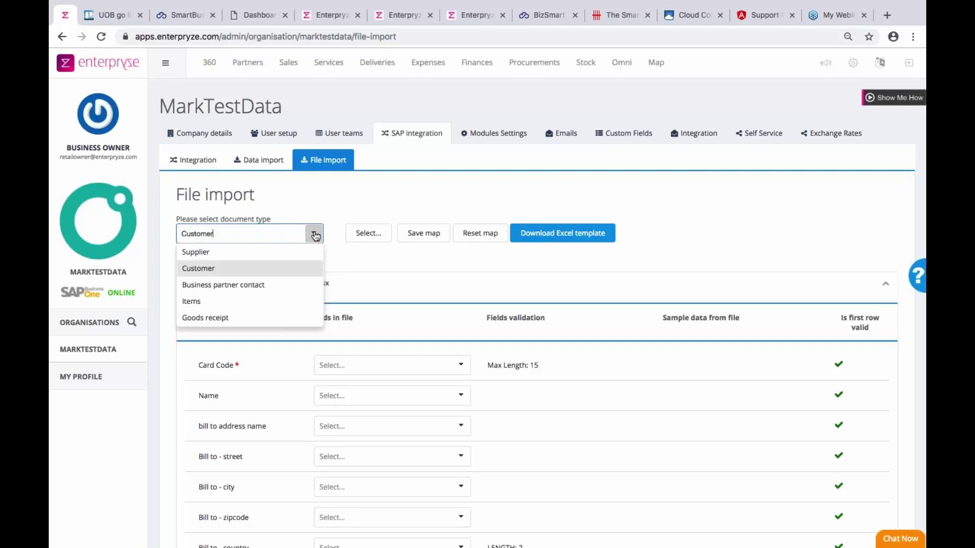
{"action": "left_click", "coordinate": [395, 274]}
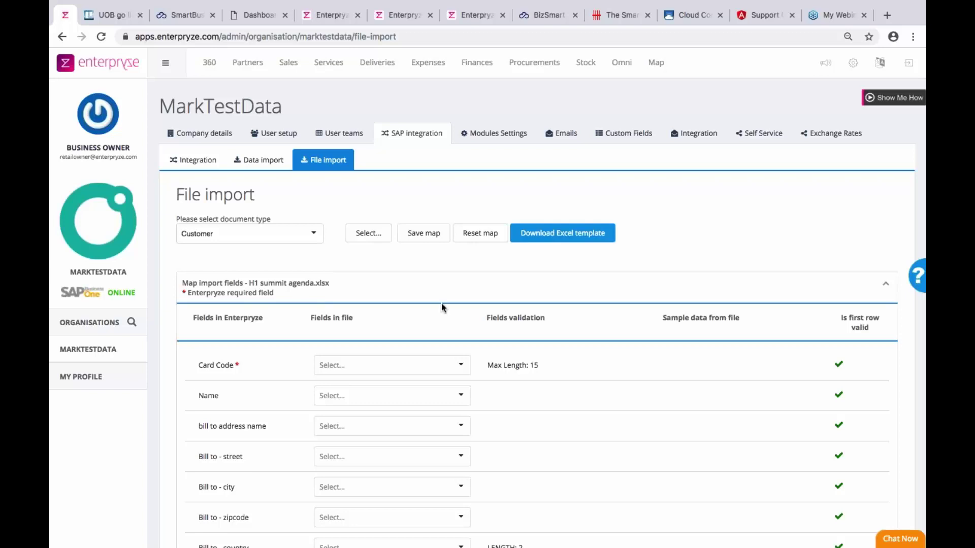
Look over the customer import fields and the options for handling records that already exist
{"action": "scroll", "coordinate": [551, 313], "scroll_direction": "down", "scroll_amount": 5}
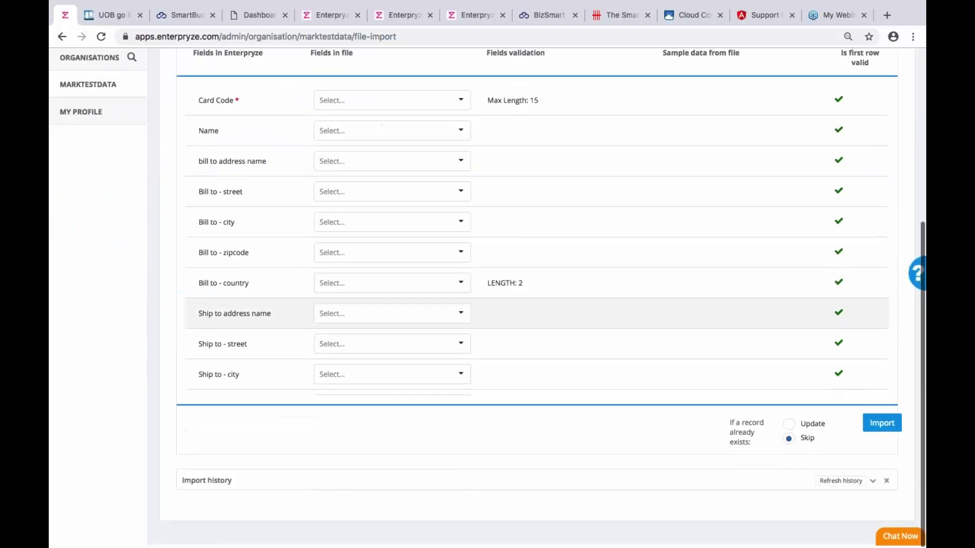
{"action": "scroll", "coordinate": [818, 398], "scroll_direction": "down", "scroll_amount": 2}
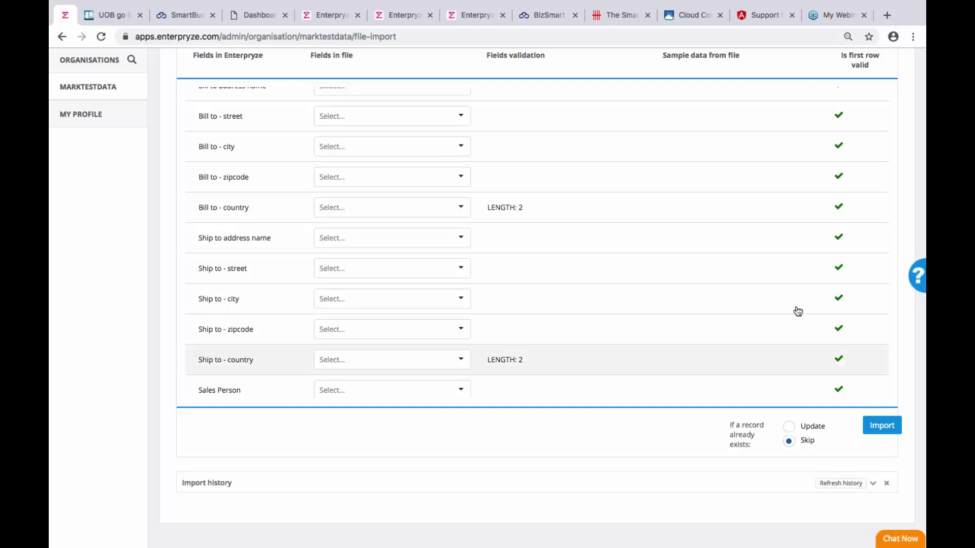
{"action": "scroll", "coordinate": [703, 189], "scroll_direction": "up", "scroll_amount": 10}
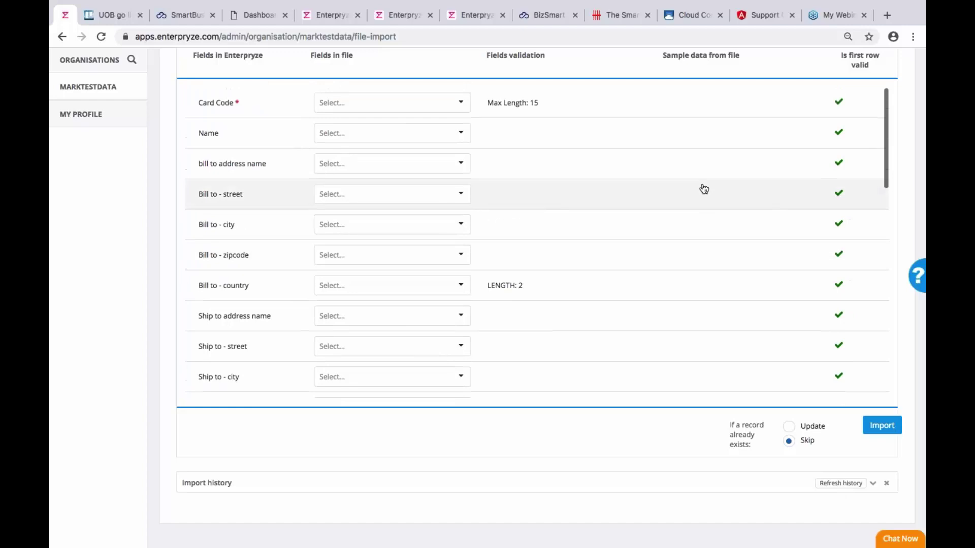
{"action": "scroll", "coordinate": [704, 189], "scroll_direction": "up", "scroll_amount": 2}
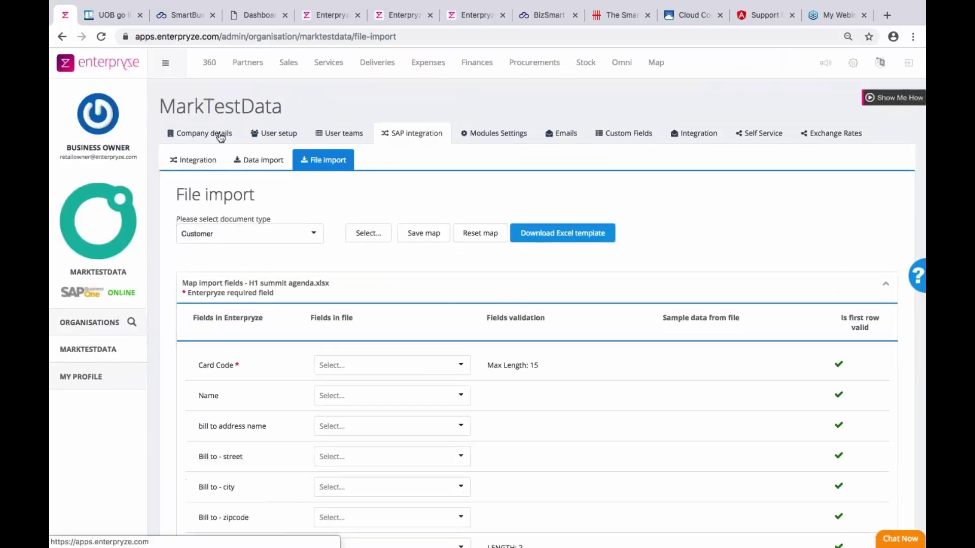
Open the 360 overview, switch to the CodeDiligence Testing organisation's stock page and open its CRM 360 activities overview
{"action": "left_click", "coordinate": [209, 69]}
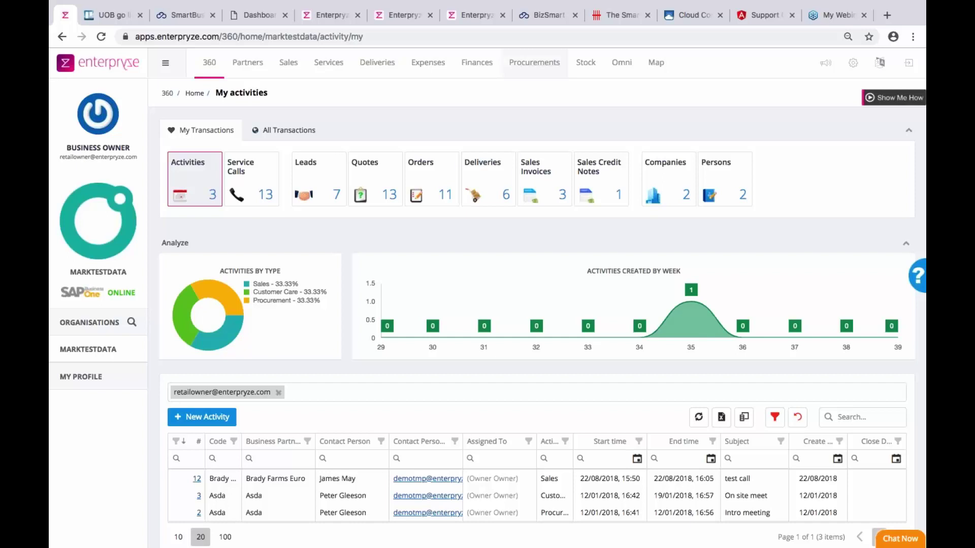
{"action": "left_click", "coordinate": [467, 17]}
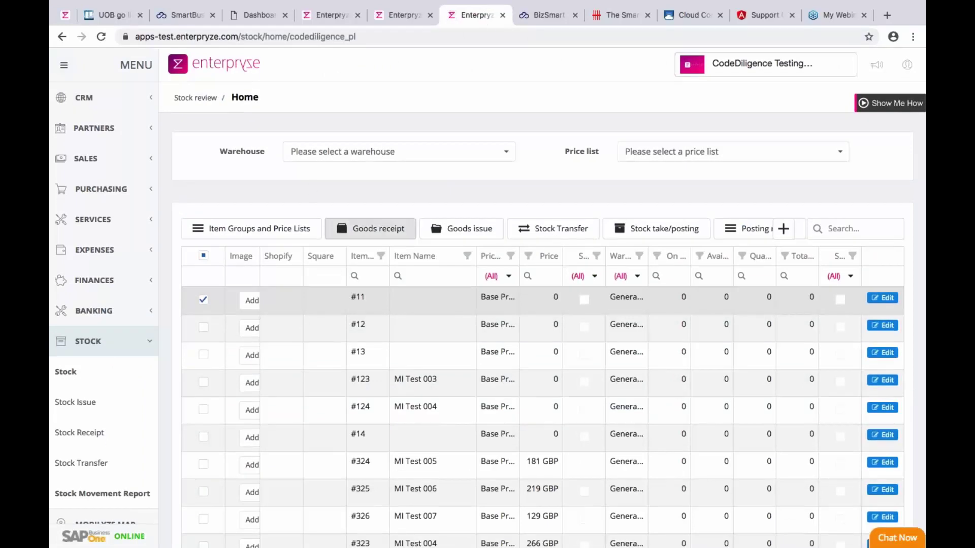
{"action": "scroll", "coordinate": [340, 202], "scroll_direction": "down", "scroll_amount": 8}
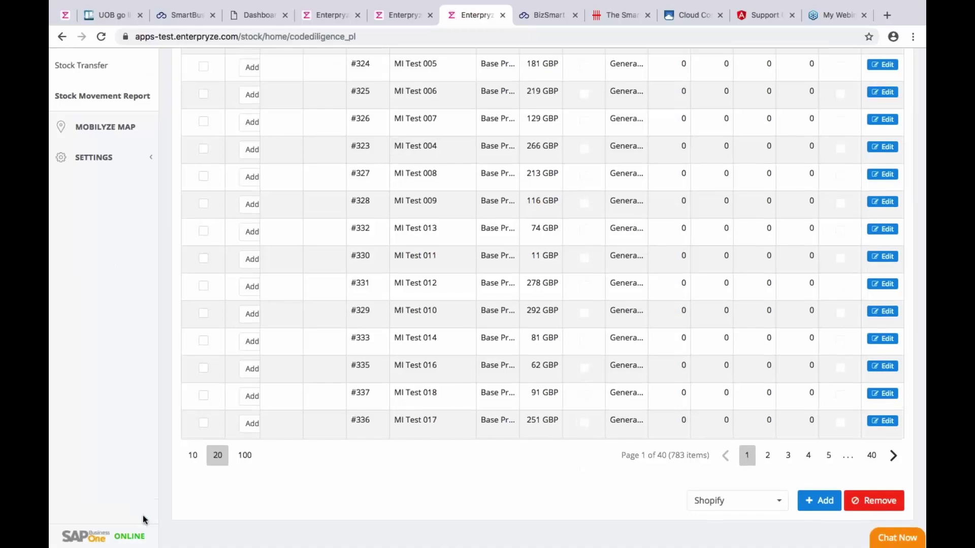
{"action": "scroll", "coordinate": [298, 471], "scroll_direction": "up", "scroll_amount": 8}
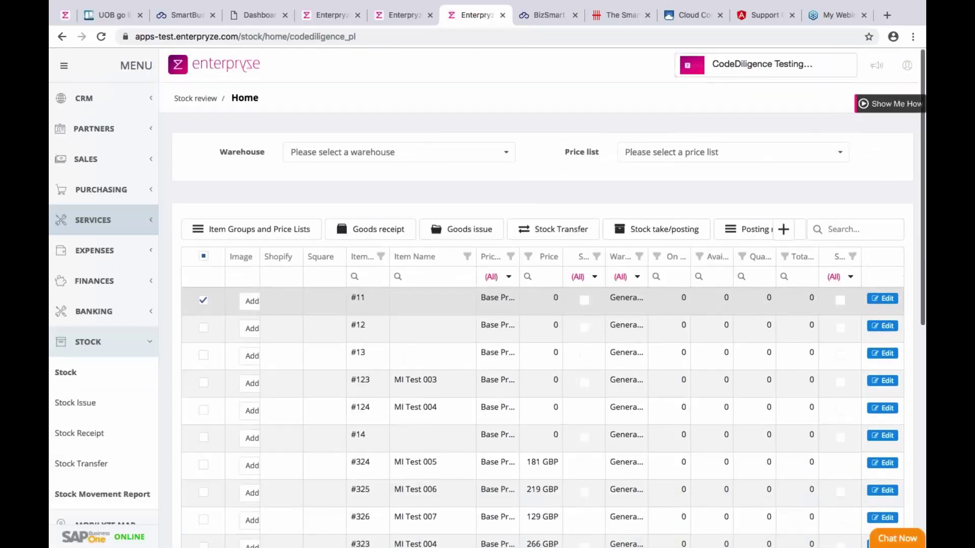
{"action": "left_click", "coordinate": [84, 98]}
{"action": "left_click", "coordinate": [66, 129]}
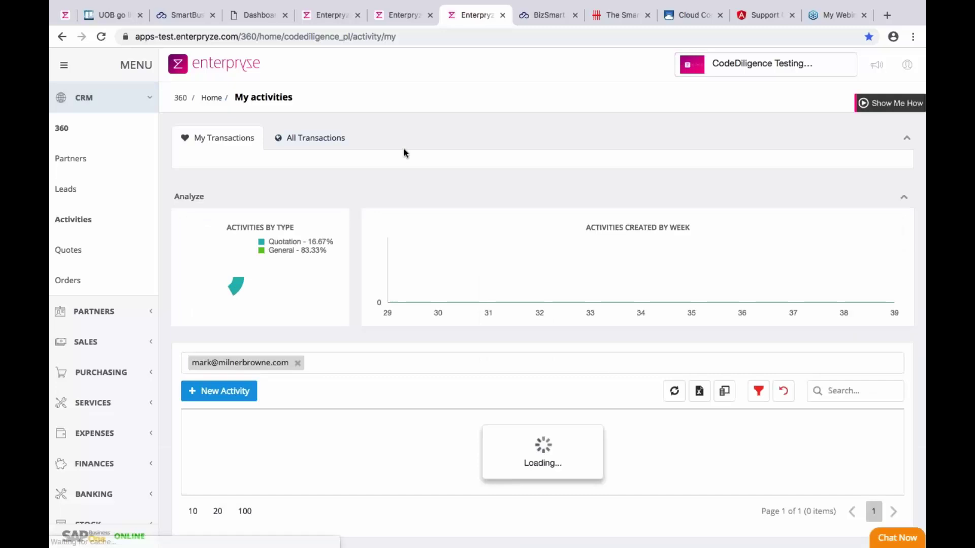
Inspect the web address of the activities page and collapse the CRM group in the navigation
{"action": "left_click", "coordinate": [414, 36]}
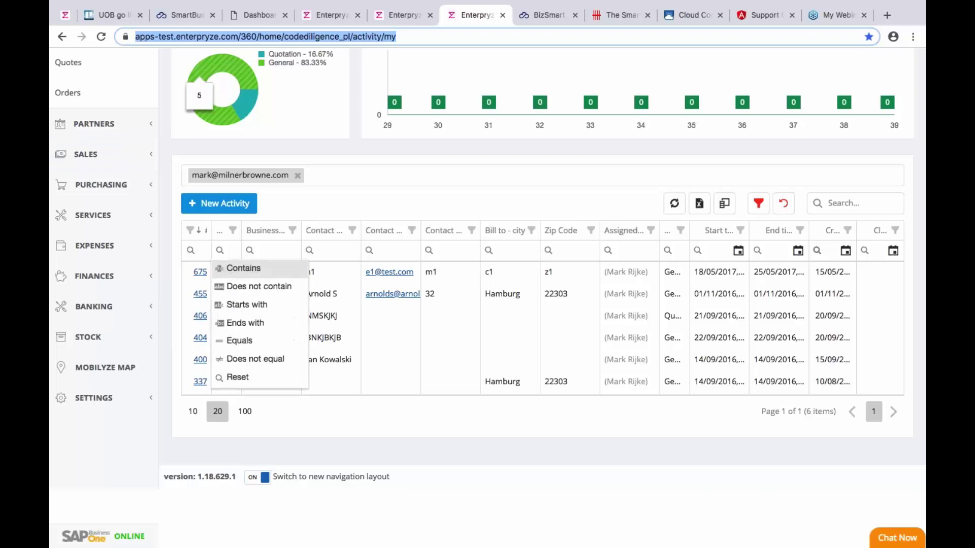
{"action": "left_click", "coordinate": [239, 36]}
{"action": "scroll", "coordinate": [110, 159], "scroll_direction": "up", "scroll_amount": 4}
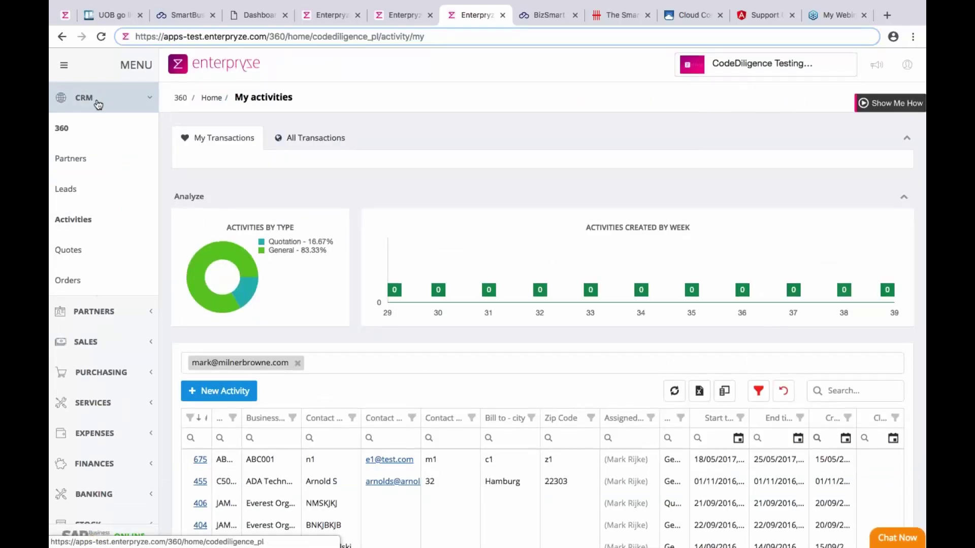
{"action": "left_click", "coordinate": [98, 104]}
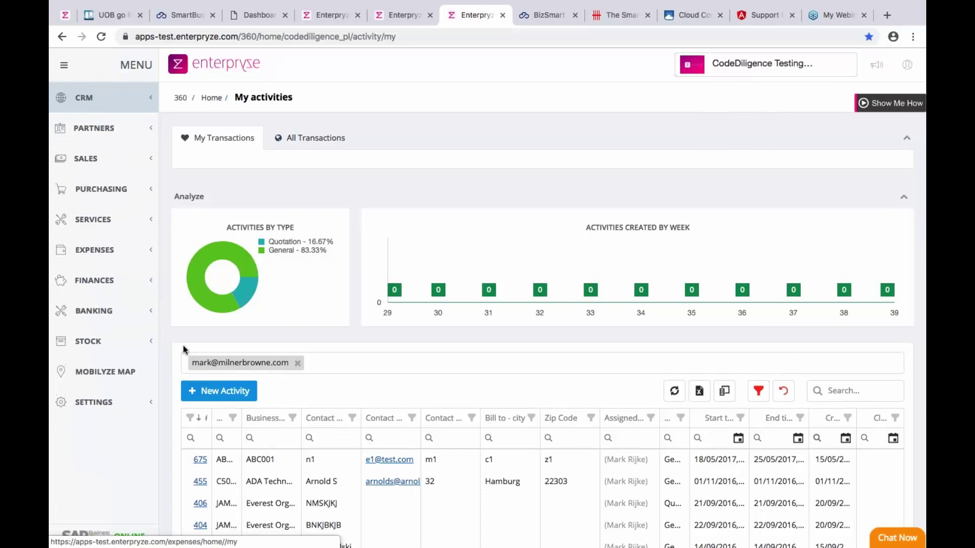
Turn the new navigation layout off and on again to compare both layouts, and collapse the CRM group
{"action": "scroll", "coordinate": [185, 349], "scroll_direction": "down", "scroll_amount": 1}
{"action": "scroll", "coordinate": [184, 348], "scroll_direction": "down", "scroll_amount": 3}
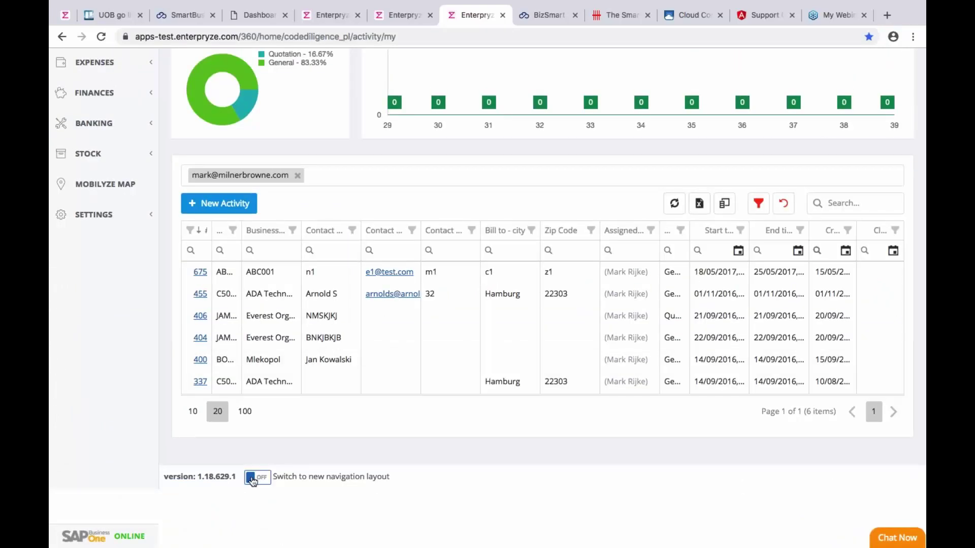
{"action": "scroll", "coordinate": [603, 64], "scroll_direction": "up", "scroll_amount": 4}
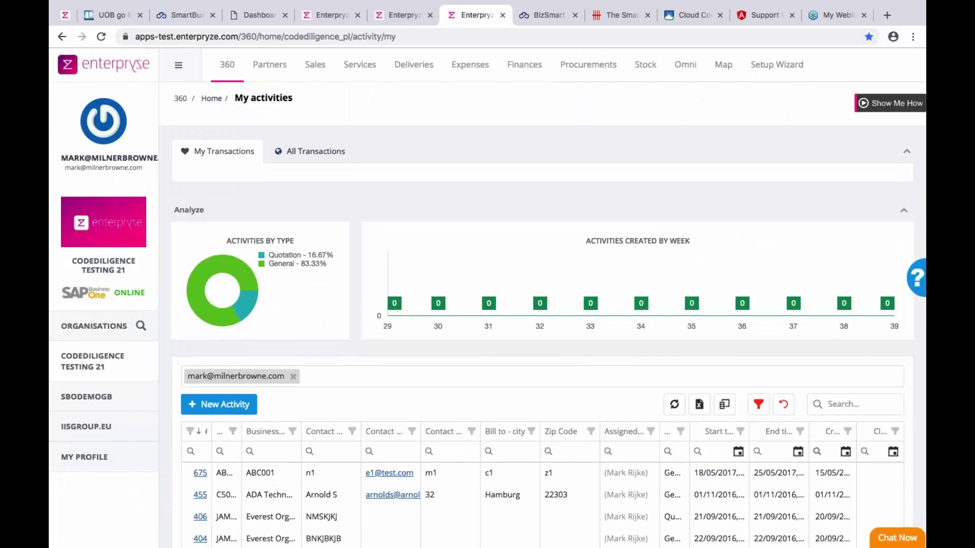
{"action": "scroll", "coordinate": [381, 366], "scroll_direction": "down", "scroll_amount": 5}
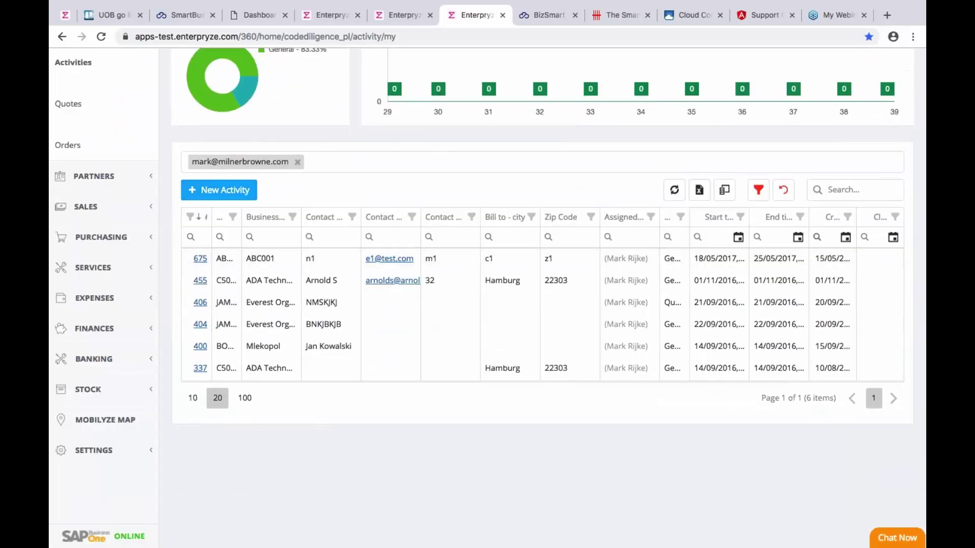
{"action": "scroll", "coordinate": [147, 96], "scroll_direction": "up", "scroll_amount": 5}
{"action": "left_click", "coordinate": [148, 97]}
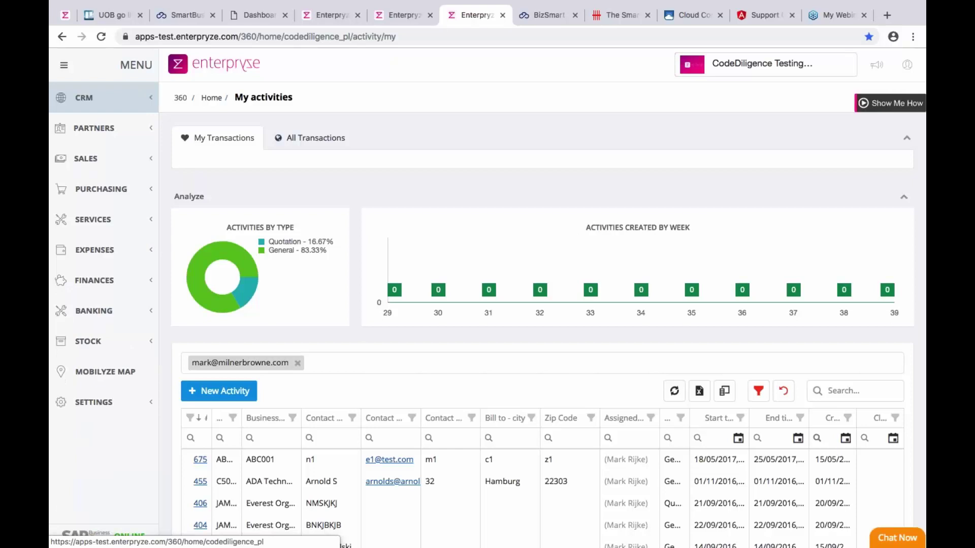
Try the icon-only navigation with its CRM options while showing all transactions on the 360 page, and restore the full navigation
{"action": "left_click", "coordinate": [65, 66]}
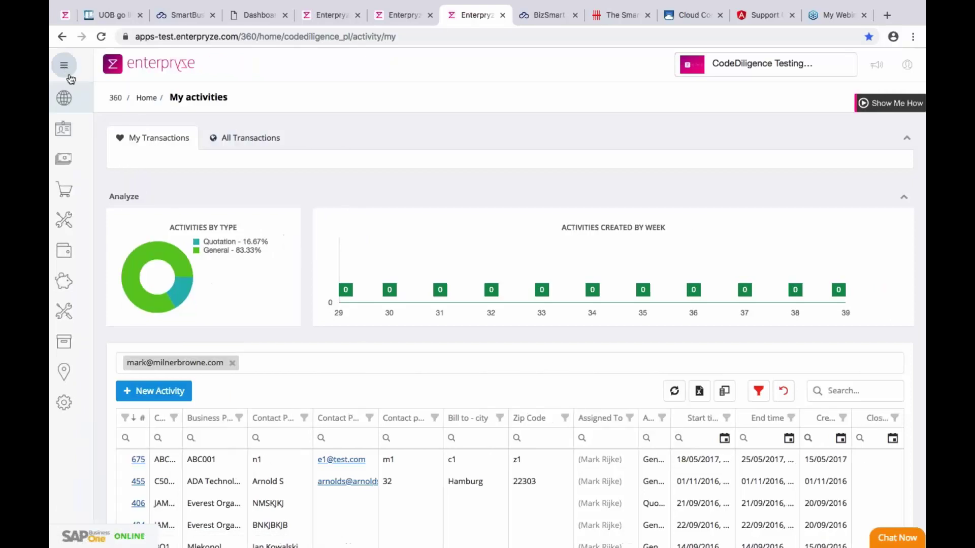
{"action": "mouse_move", "coordinate": [66, 105]}
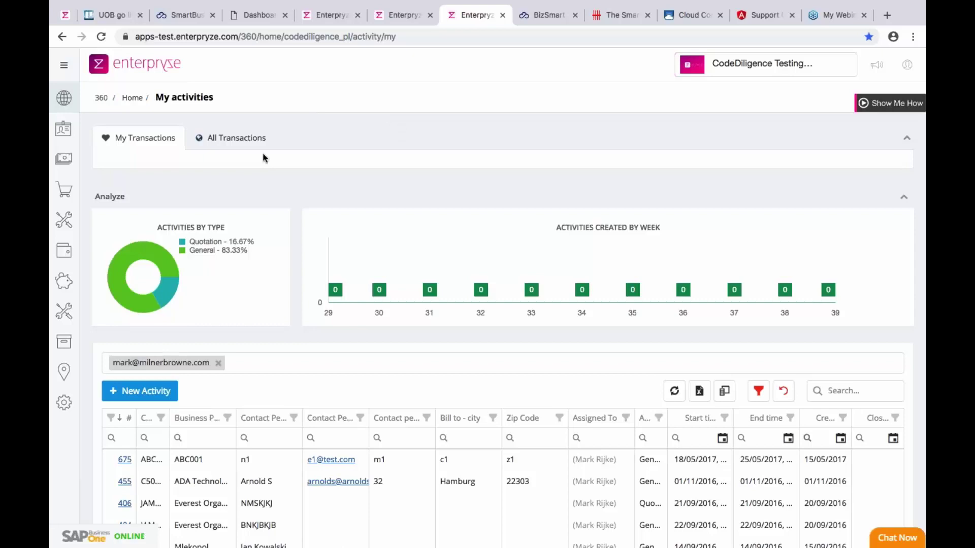
{"action": "left_click", "coordinate": [234, 139]}
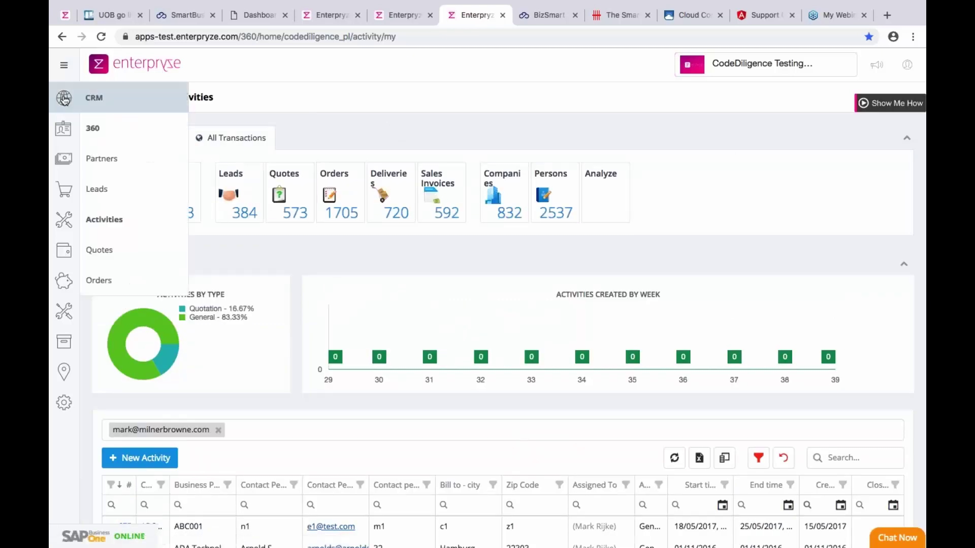
{"action": "left_click", "coordinate": [63, 64]}
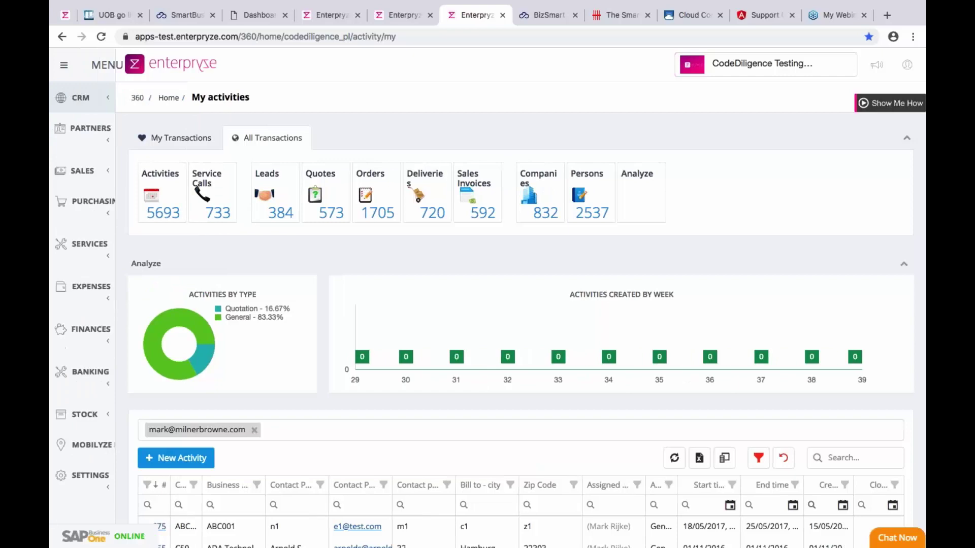
Open the Analyze dashboard under Services and collapse the Services group
{"action": "left_click", "coordinate": [83, 224]}
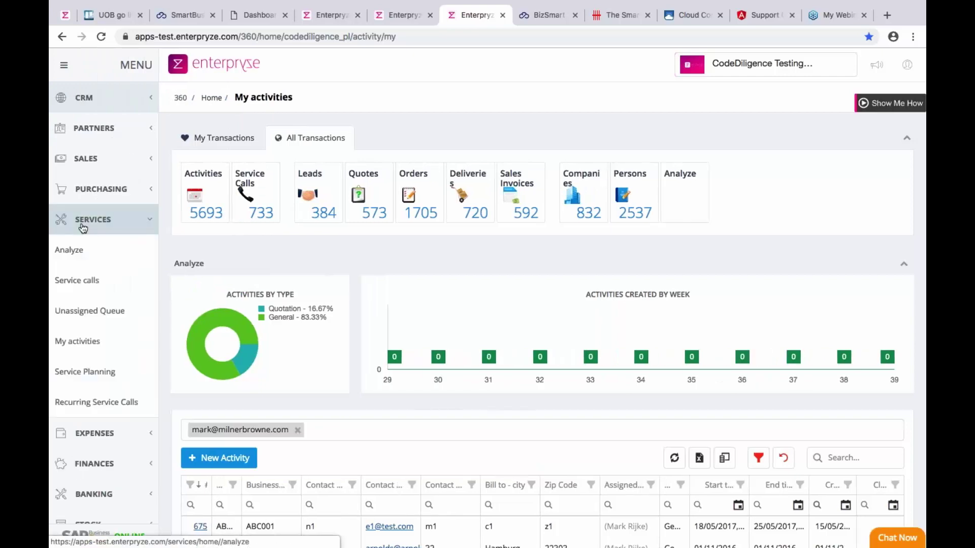
{"action": "left_click", "coordinate": [68, 256]}
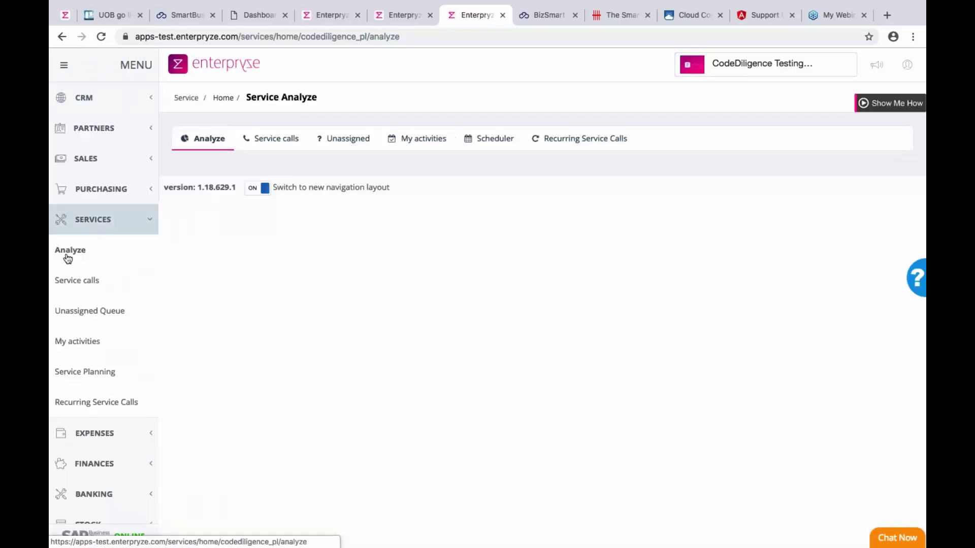
{"action": "left_click", "coordinate": [126, 220]}
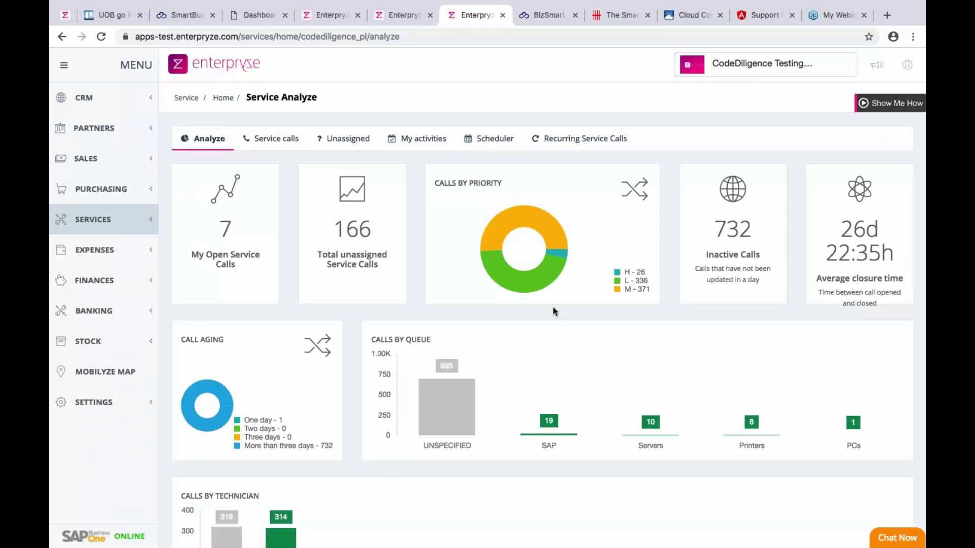
Review the service dashboard's charts and drill into My Open Service Calls, returning to the dashboard
{"action": "scroll", "coordinate": [553, 307], "scroll_direction": "down", "scroll_amount": 3}
{"action": "scroll", "coordinate": [553, 311], "scroll_direction": "down", "scroll_amount": 10}
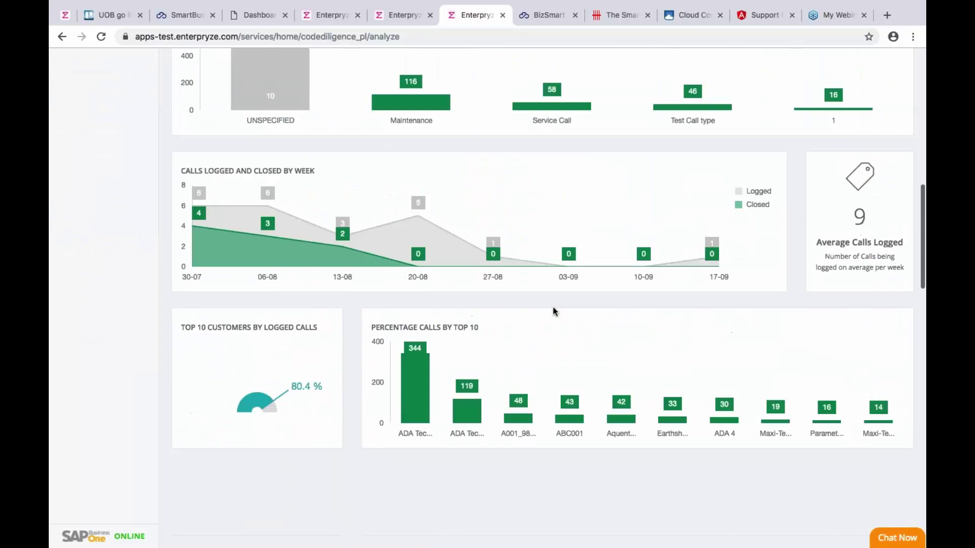
{"action": "scroll", "coordinate": [582, 331], "scroll_direction": "down", "scroll_amount": 3}
{"action": "scroll", "coordinate": [582, 331], "scroll_direction": "up", "scroll_amount": 15}
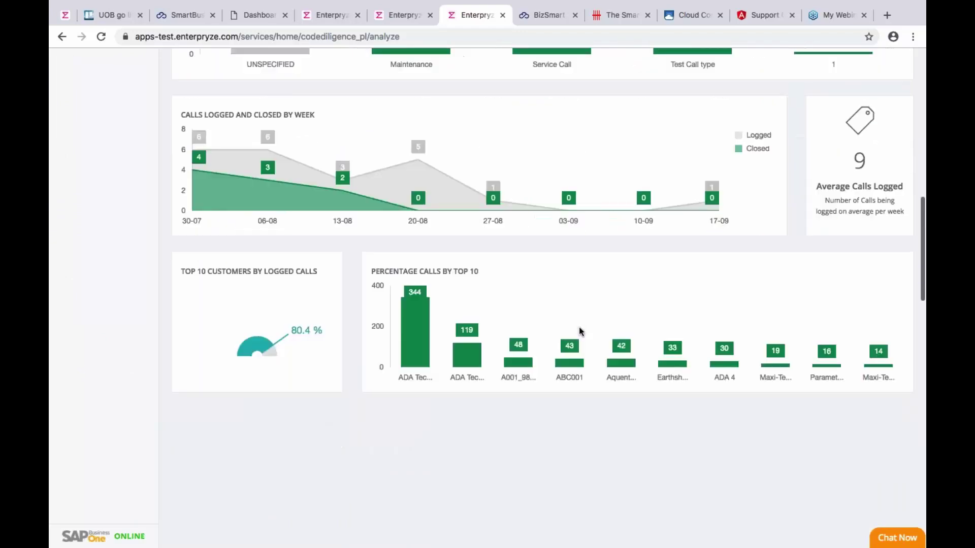
{"action": "left_click", "coordinate": [228, 224]}
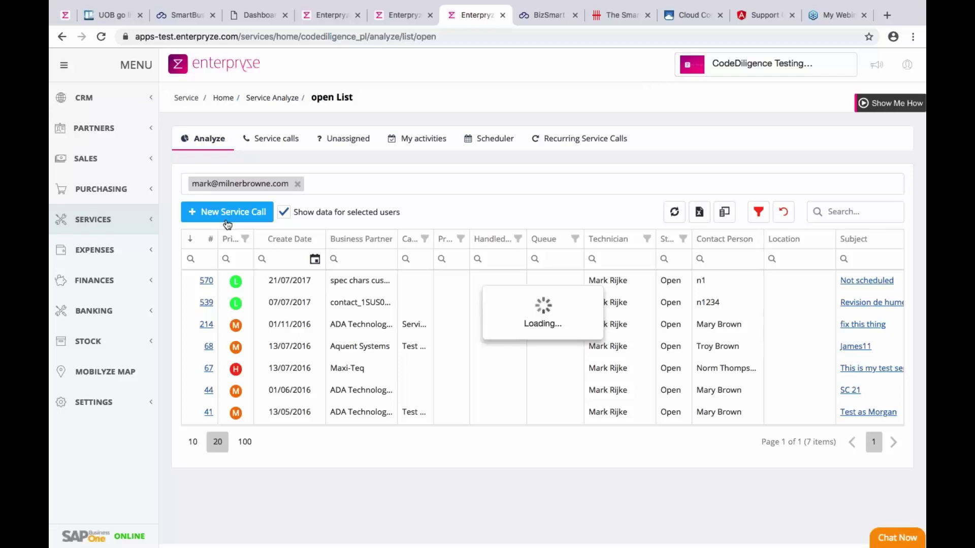
{"action": "left_click", "coordinate": [207, 142]}
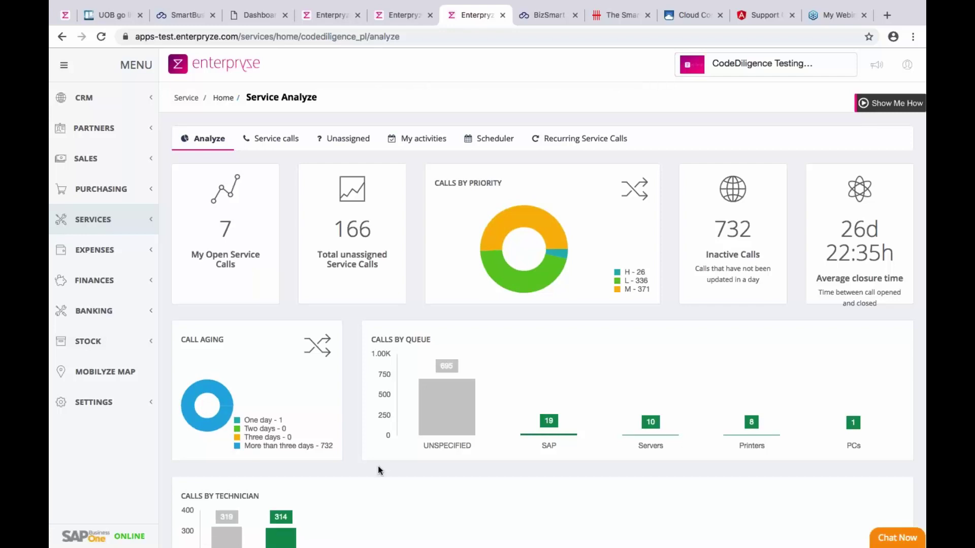
Drill into a technician's bar in Calls by Technician, clear the user filter to list the calls, and return to the dashboard
{"action": "scroll", "coordinate": [378, 468], "scroll_direction": "down", "scroll_amount": 2}
{"action": "left_click", "coordinate": [284, 446]}
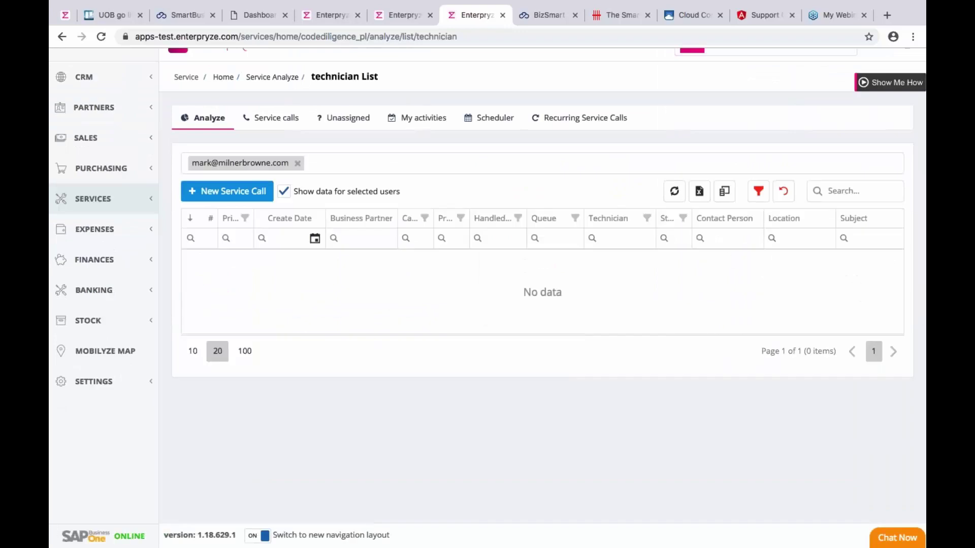
{"action": "left_click", "coordinate": [297, 162]}
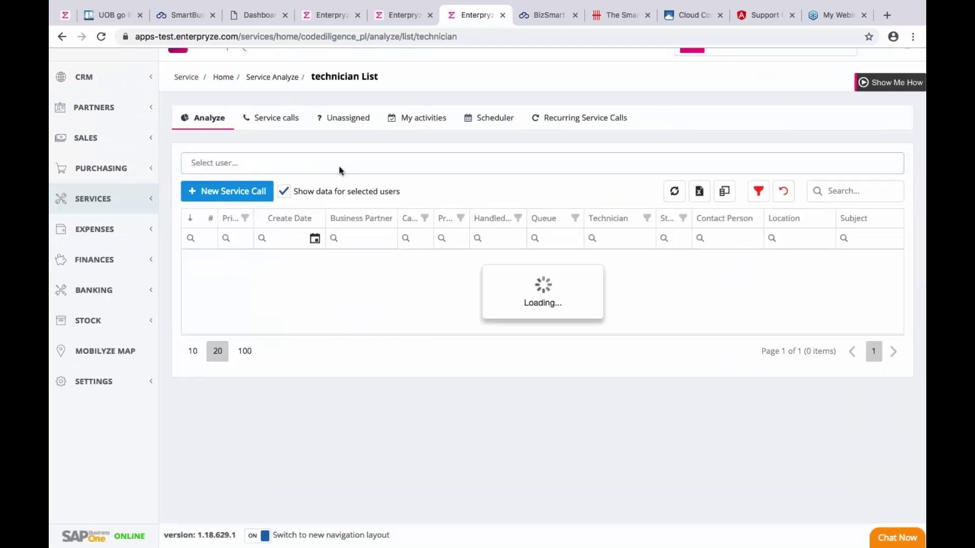
{"action": "scroll", "coordinate": [340, 171], "scroll_direction": "down", "scroll_amount": 2}
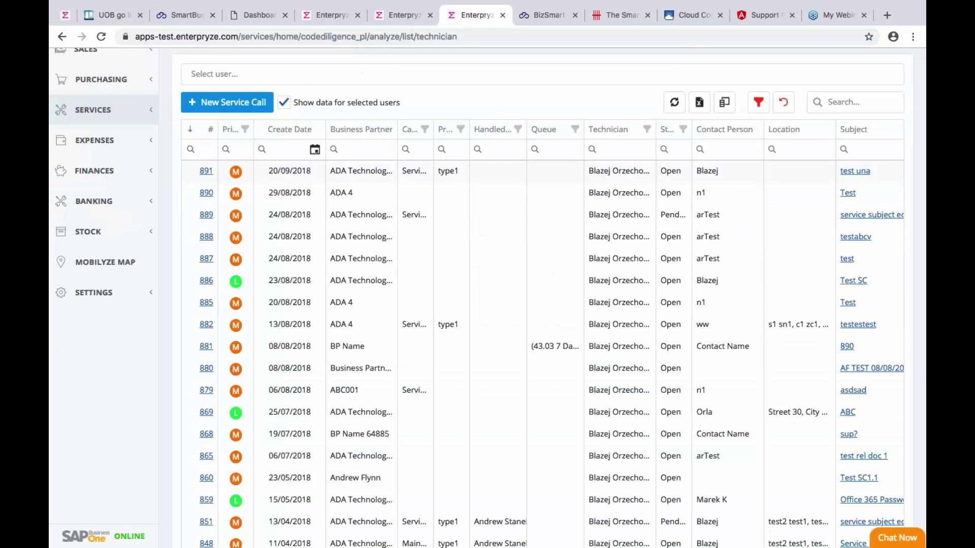
{"action": "scroll", "coordinate": [340, 170], "scroll_direction": "up", "scroll_amount": 1}
{"action": "scroll", "coordinate": [208, 140], "scroll_direction": "up", "scroll_amount": 1}
{"action": "left_click", "coordinate": [209, 139]}
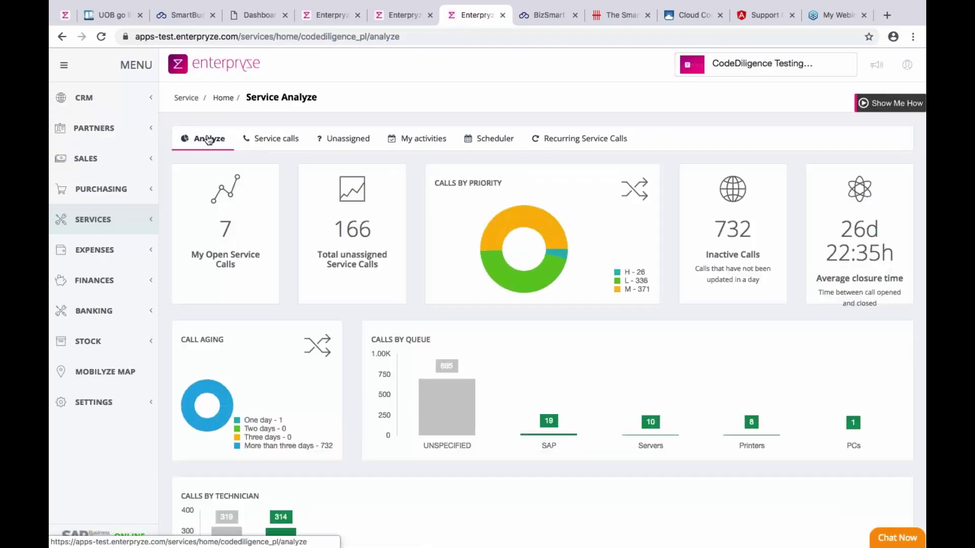
View the Orders list under Sales, then the Invoices list, and collapse the Sales group
{"action": "left_click", "coordinate": [91, 159]}
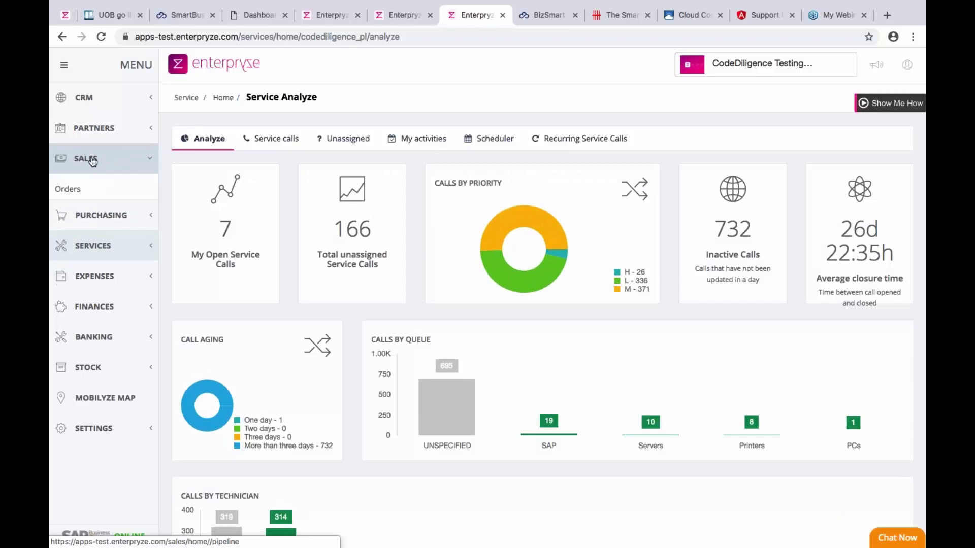
{"action": "left_click", "coordinate": [75, 191]}
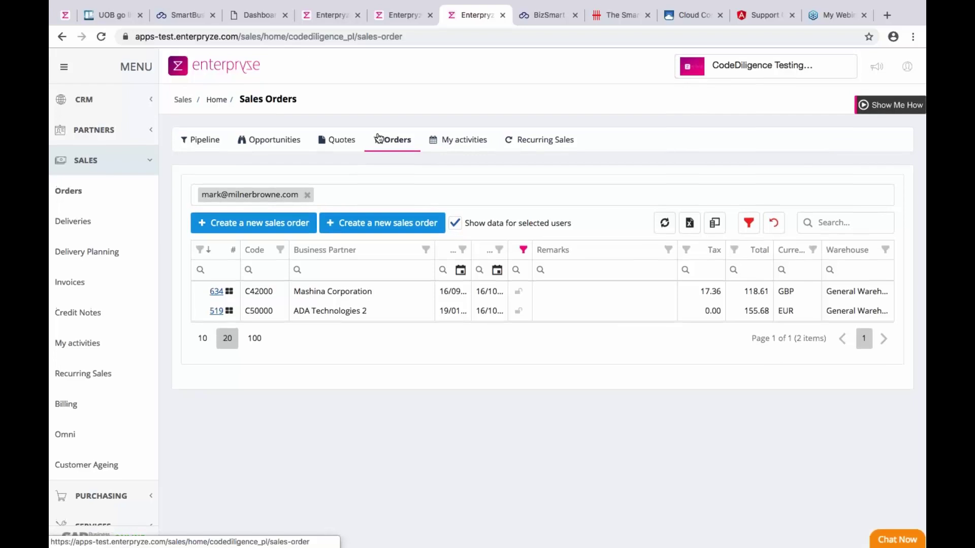
{"action": "left_click", "coordinate": [216, 98]}
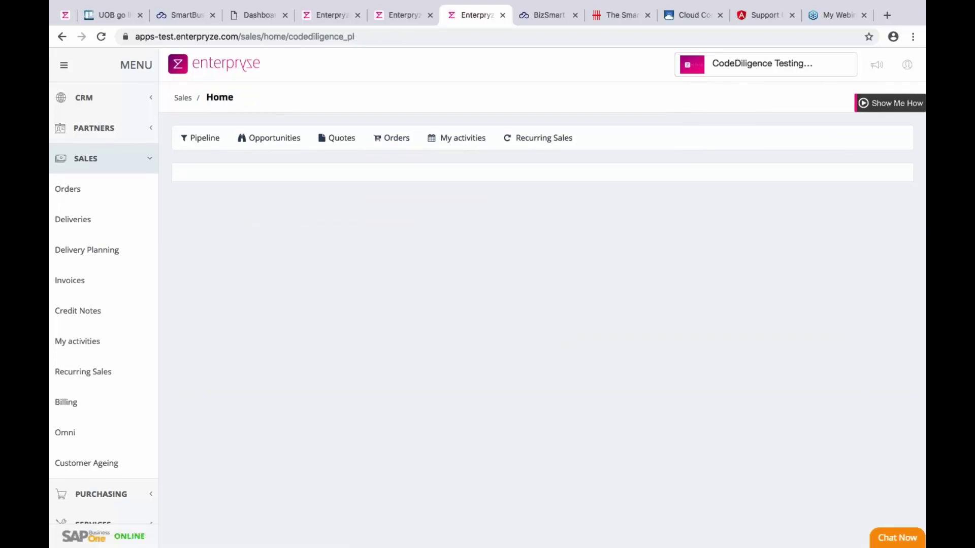
{"action": "left_click", "coordinate": [71, 282]}
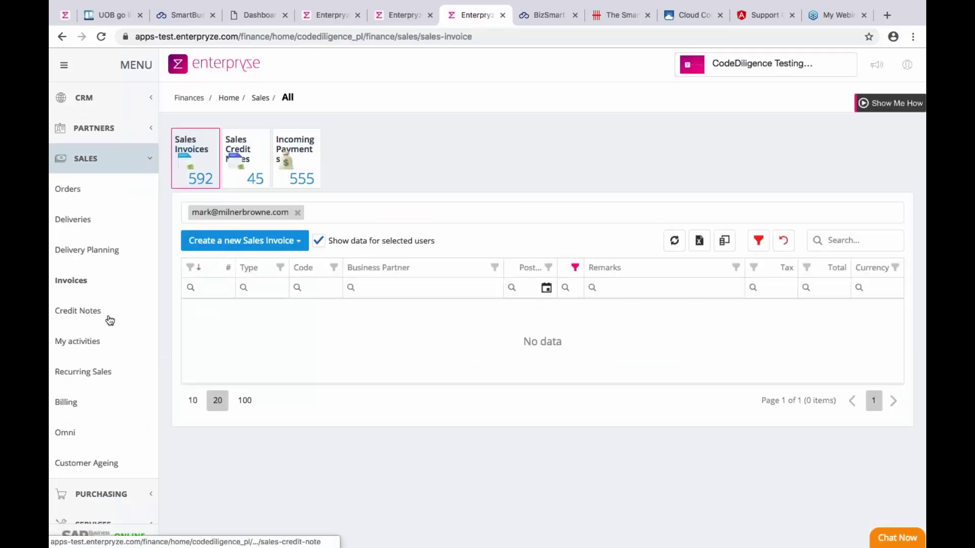
{"action": "left_click", "coordinate": [84, 159]}
Open the Customers list under Partners, and review the Partners page with its analytics under CRM
{"action": "left_click", "coordinate": [92, 129]}
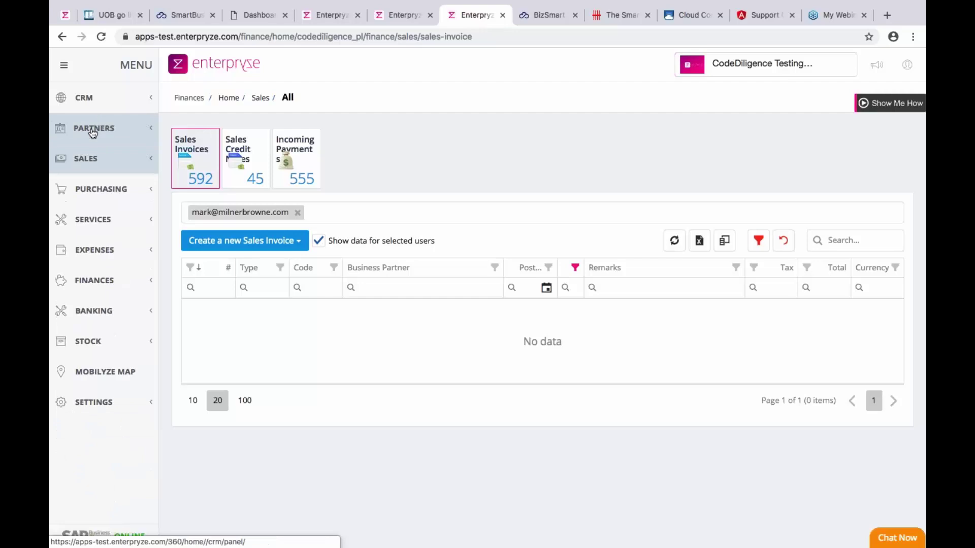
{"action": "left_click", "coordinate": [76, 159]}
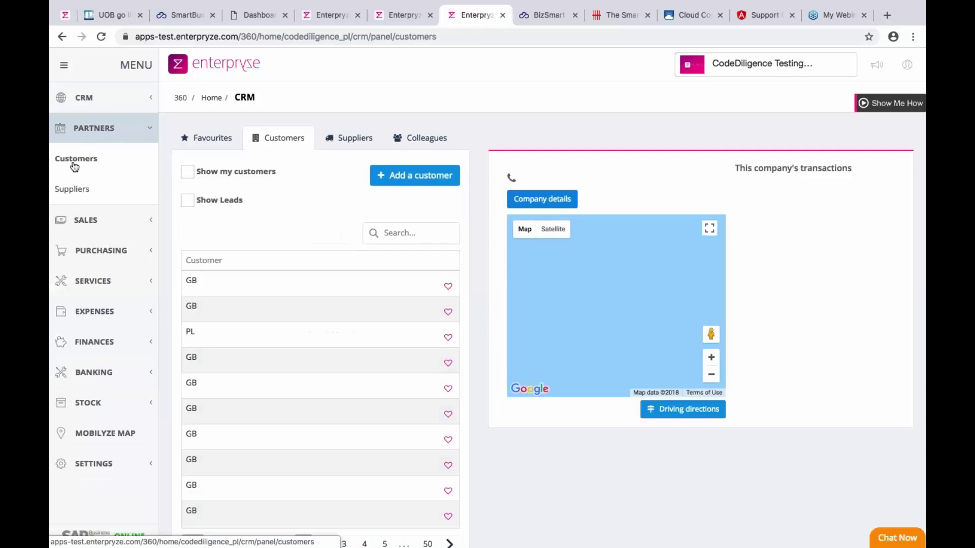
{"action": "left_click", "coordinate": [119, 100]}
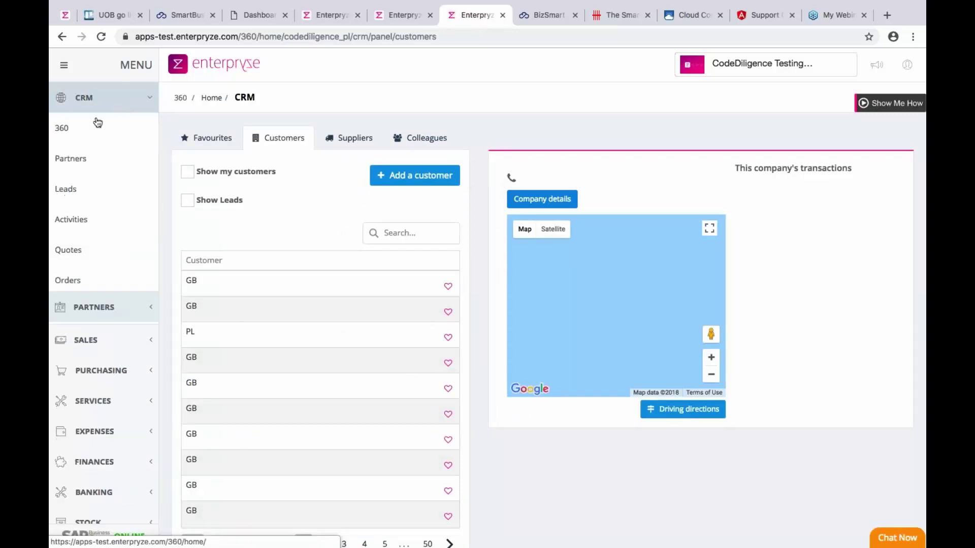
{"action": "left_click", "coordinate": [80, 160]}
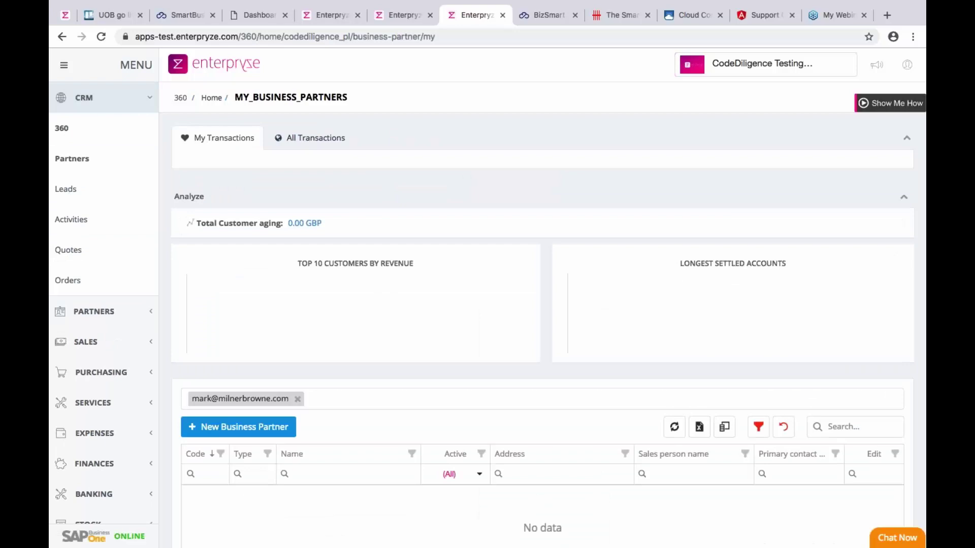
{"action": "scroll", "coordinate": [454, 182], "scroll_direction": "down", "scroll_amount": 2}
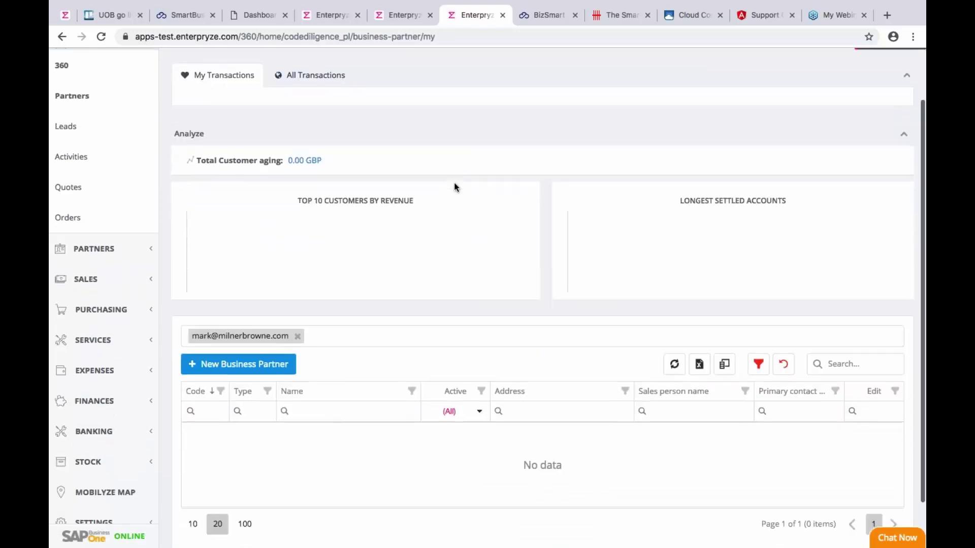
{"action": "scroll", "coordinate": [454, 182], "scroll_direction": "up", "scroll_amount": 2}
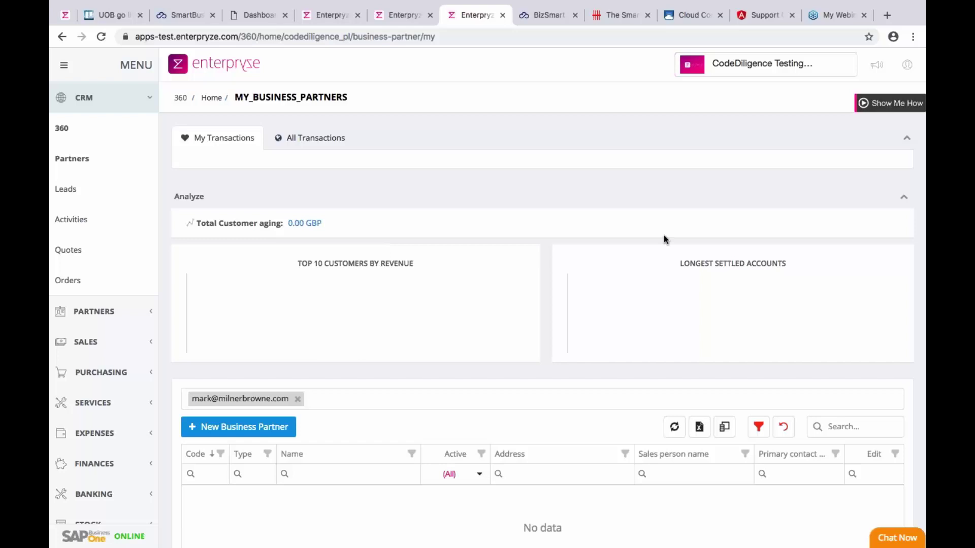
Show All Transactions on the CRM Partners page, collapsing and re-expanding its Analyze section
{"action": "left_click", "coordinate": [904, 197]}
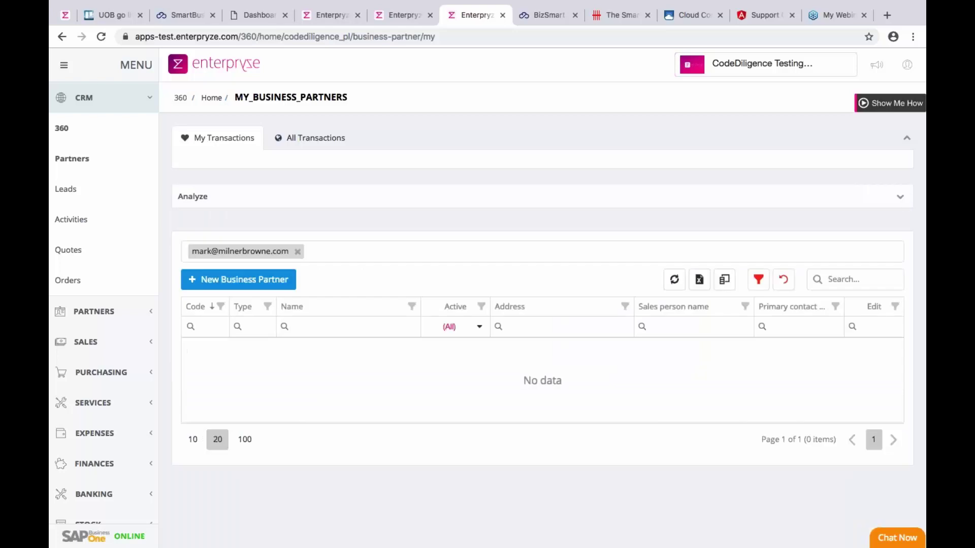
{"action": "left_click", "coordinate": [315, 138]}
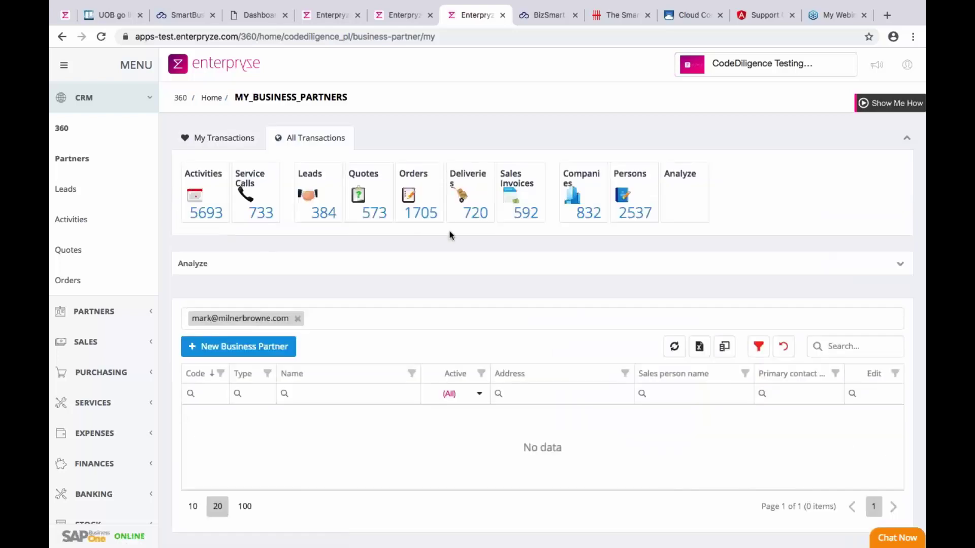
{"action": "left_click", "coordinate": [900, 267]}
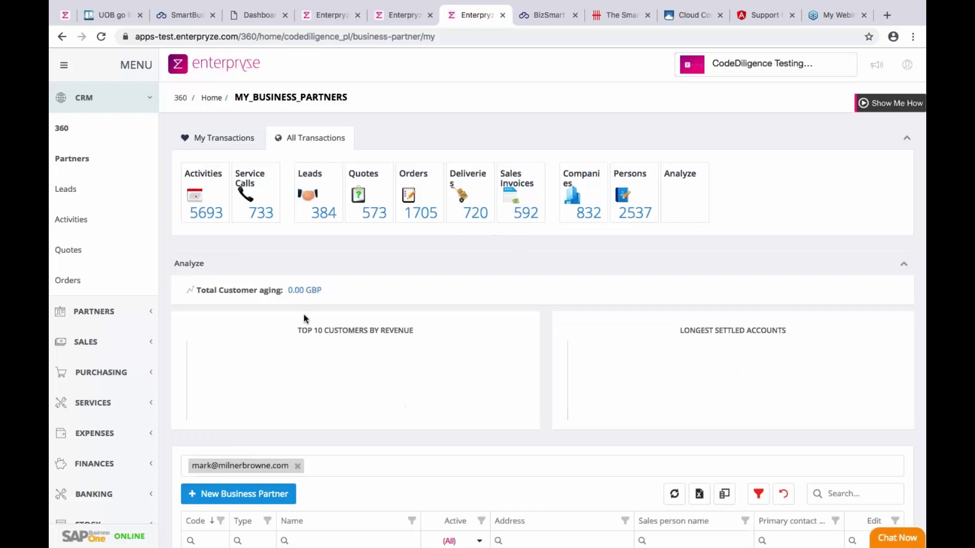
Open Leads under CRM and examine its pipeline value, Leads by Stage chart and opportunity list
{"action": "left_click", "coordinate": [72, 190]}
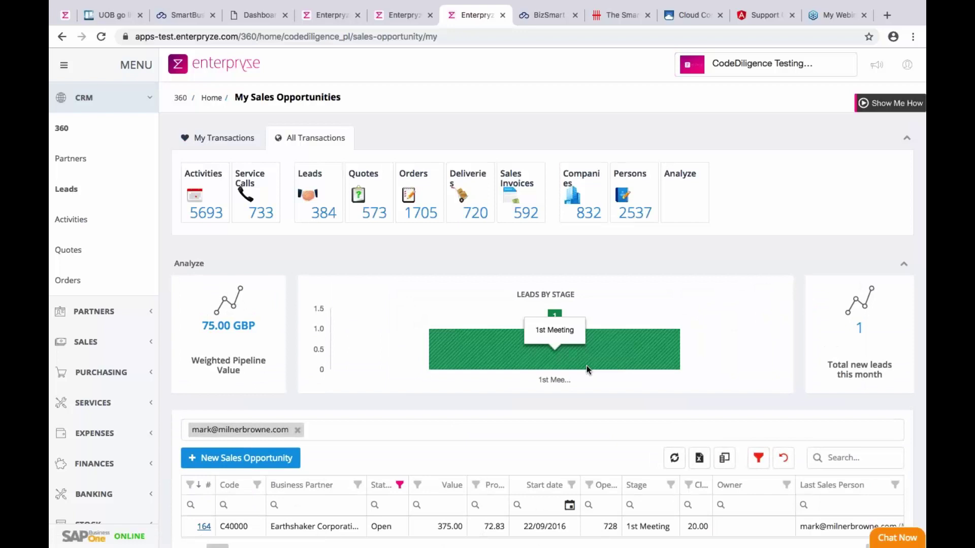
{"action": "scroll", "coordinate": [838, 340], "scroll_direction": "down", "scroll_amount": 3}
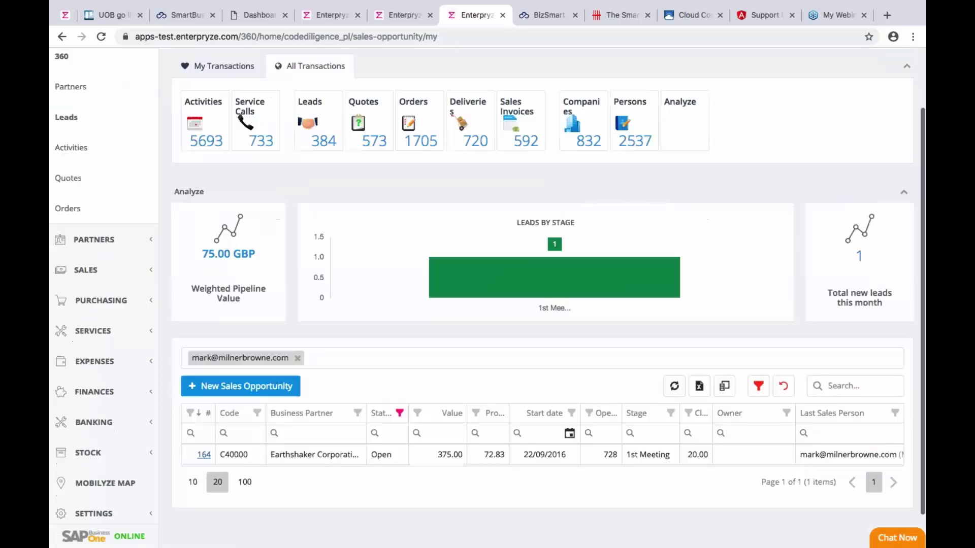
{"action": "scroll", "coordinate": [488, 288], "scroll_direction": "up", "scroll_amount": 3}
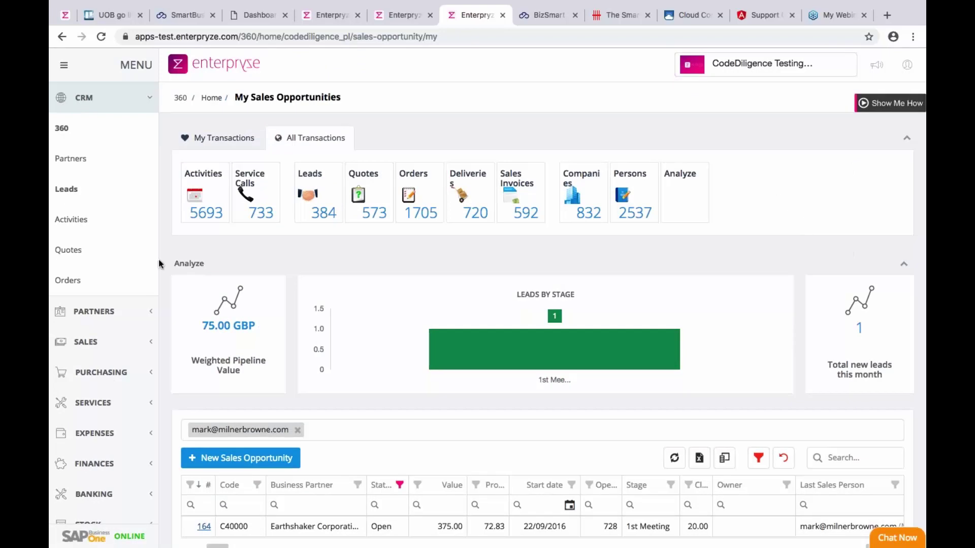
Open the Mashina Corporation sales order from the Orders list under Sales
{"action": "left_click", "coordinate": [123, 341]}
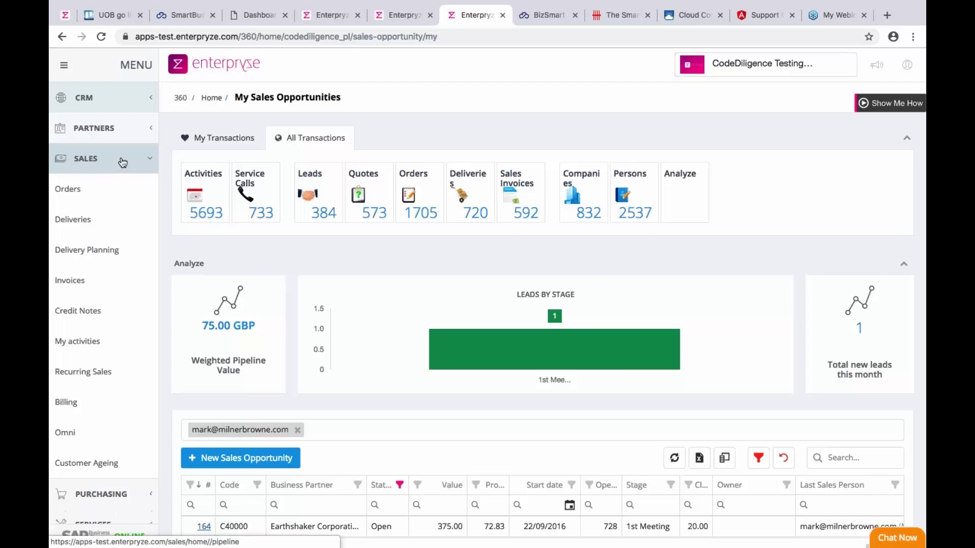
{"action": "left_click", "coordinate": [70, 190]}
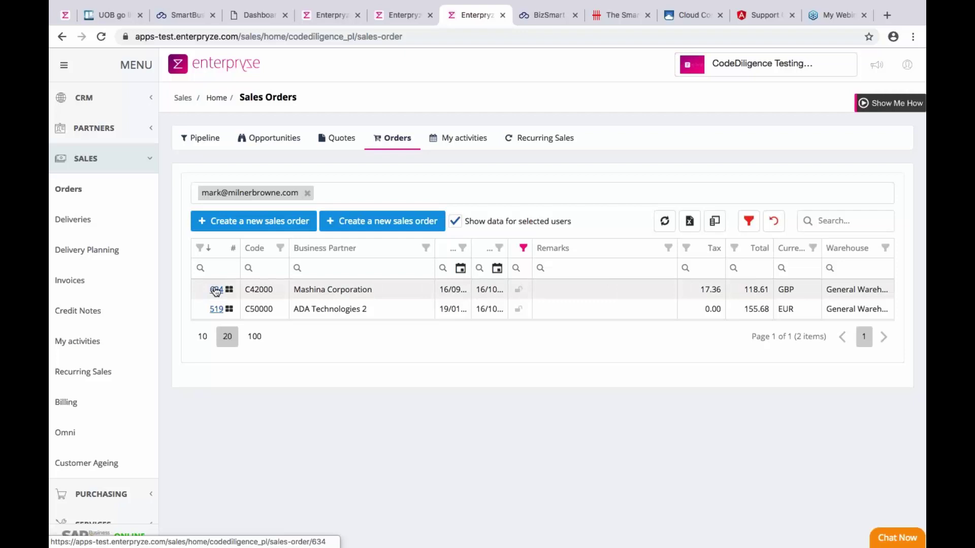
{"action": "left_click", "coordinate": [216, 290]}
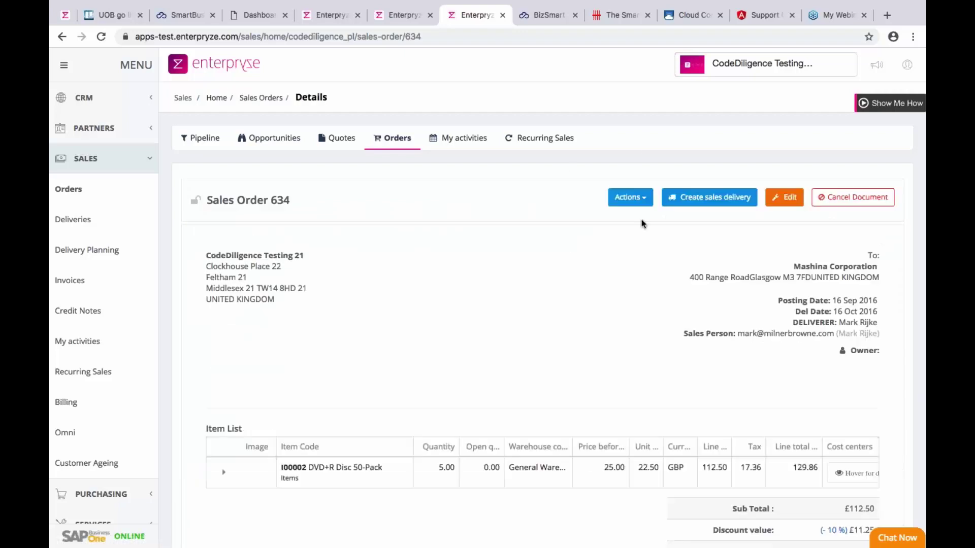
View the relationship map of the Mashina Corporation sales order, and close it along with the order's list of actions
{"action": "left_click", "coordinate": [641, 199]}
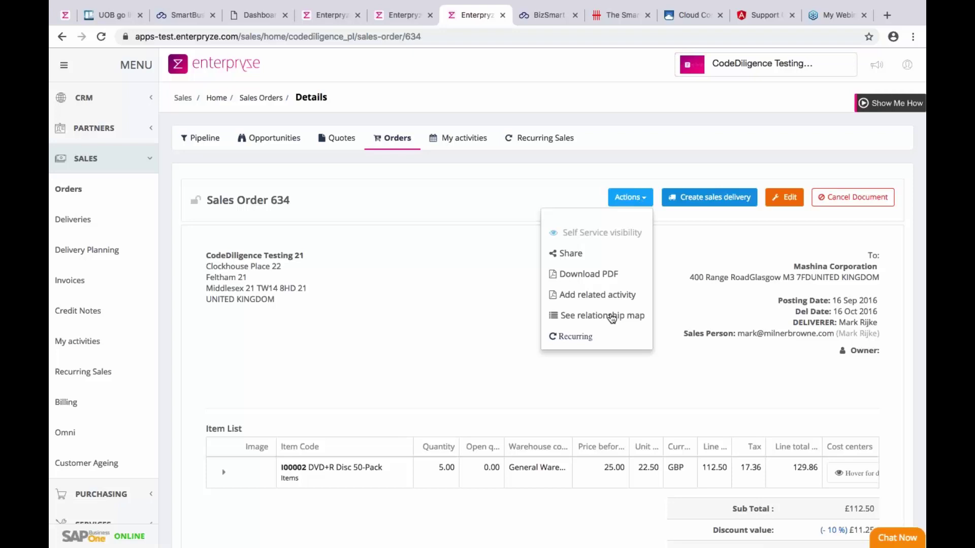
{"action": "left_click", "coordinate": [612, 317]}
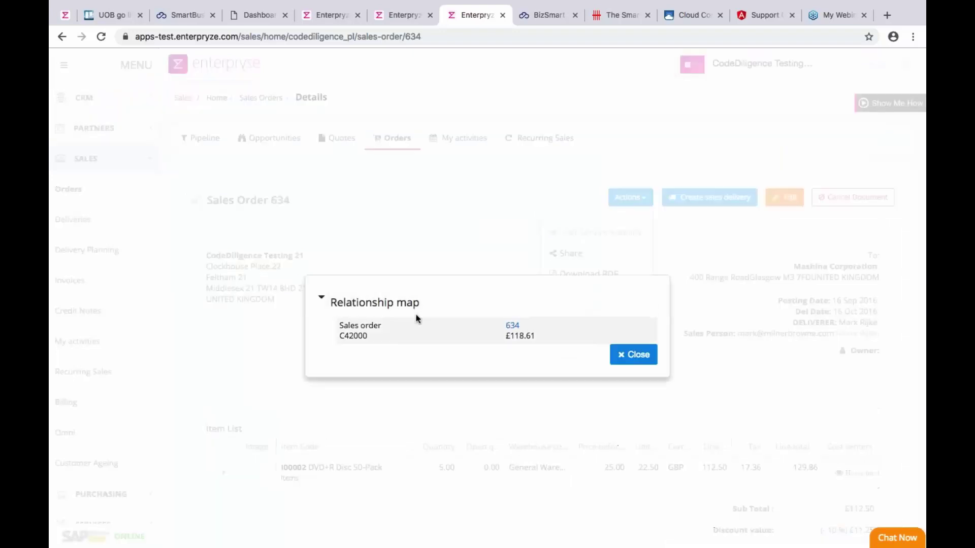
{"action": "left_click", "coordinate": [641, 357]}
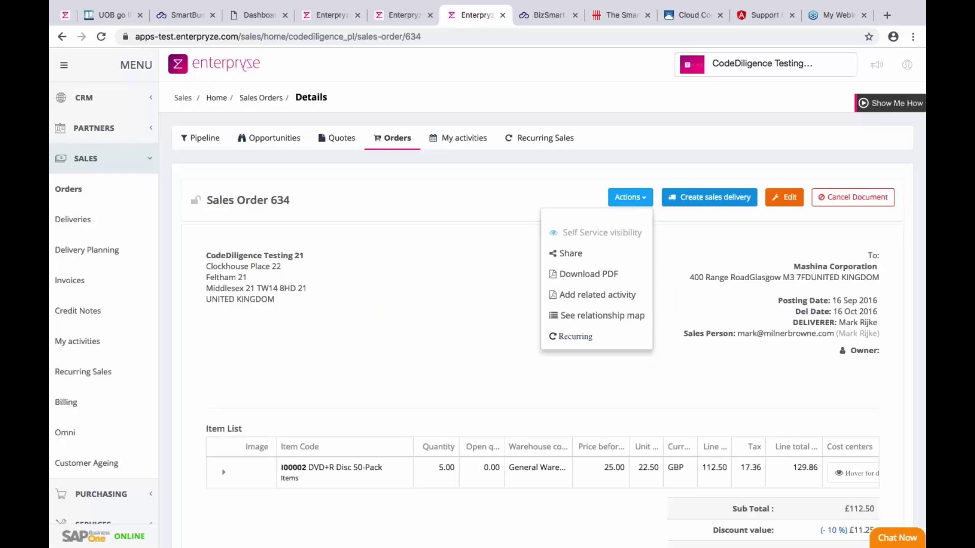
{"action": "left_click", "coordinate": [641, 198]}
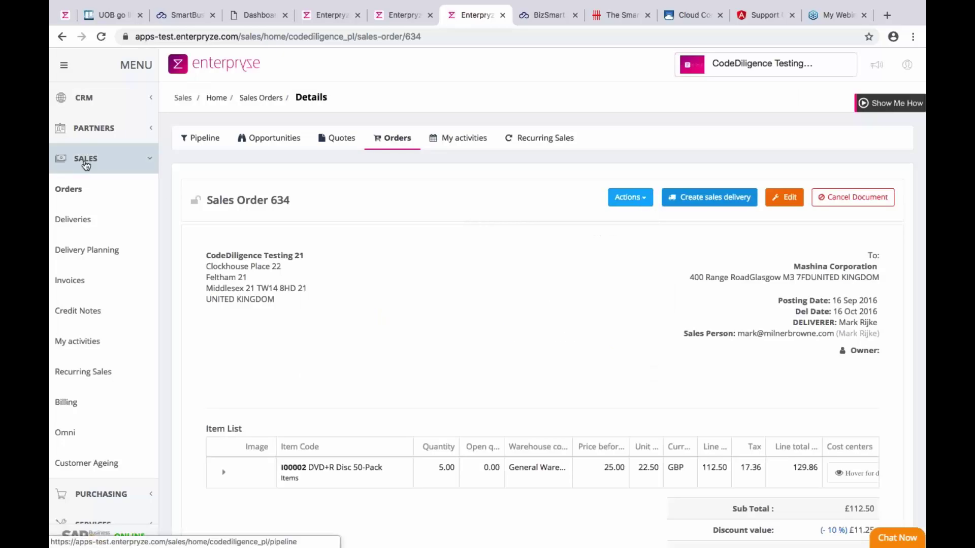
Collapse the Sales group and open the item list under Stock
{"action": "left_click", "coordinate": [85, 160]}
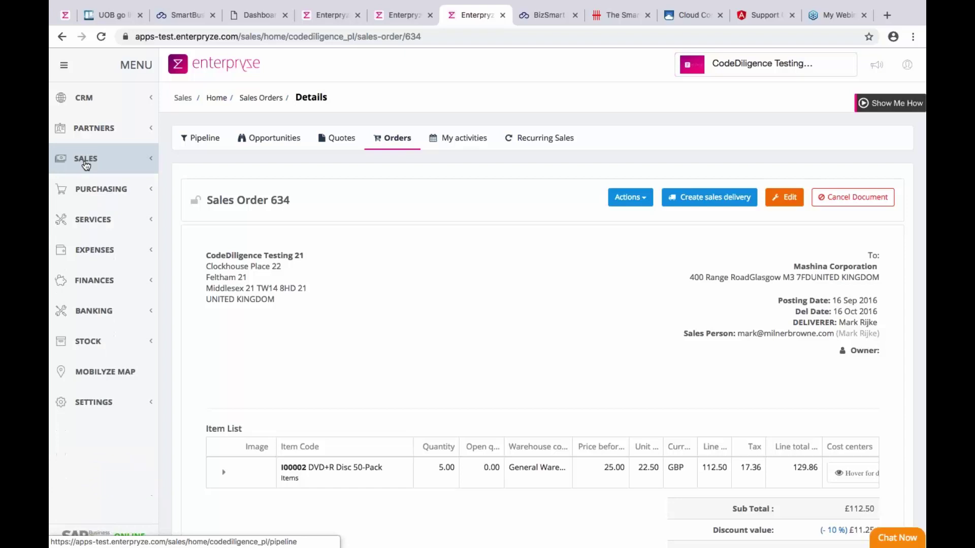
{"action": "left_click", "coordinate": [100, 340]}
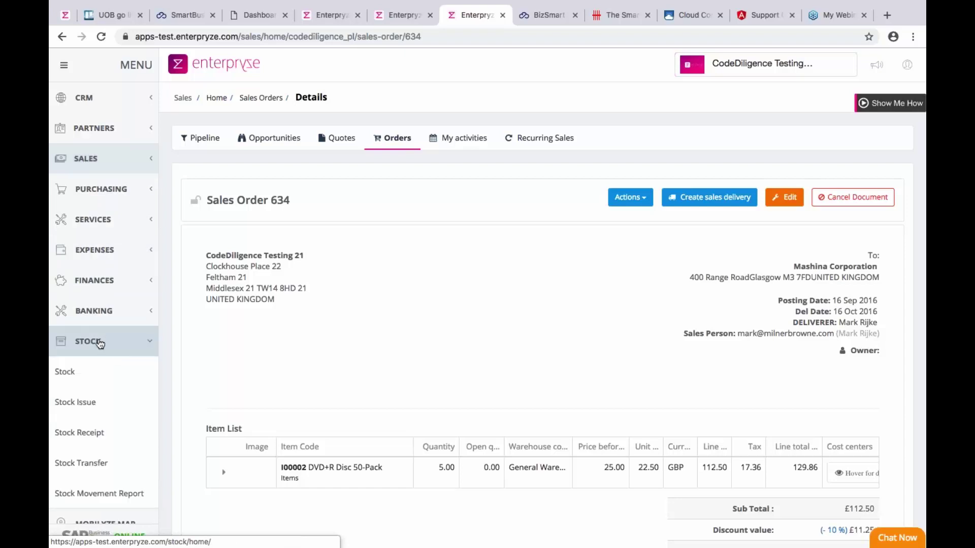
{"action": "left_click", "coordinate": [66, 373]}
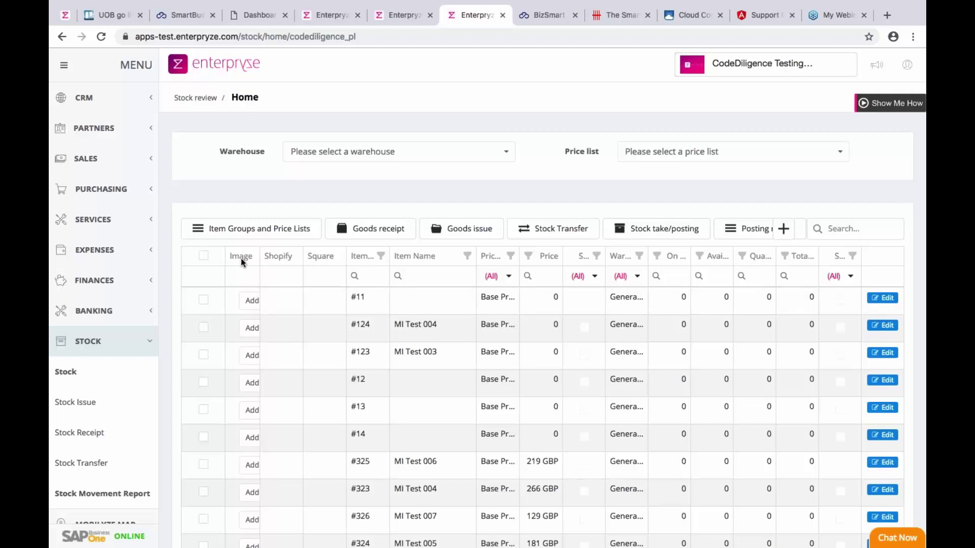
View the image upload dialog for stock item #11, close it without adding a file, and collapse the Stock group
{"action": "left_click", "coordinate": [252, 300]}
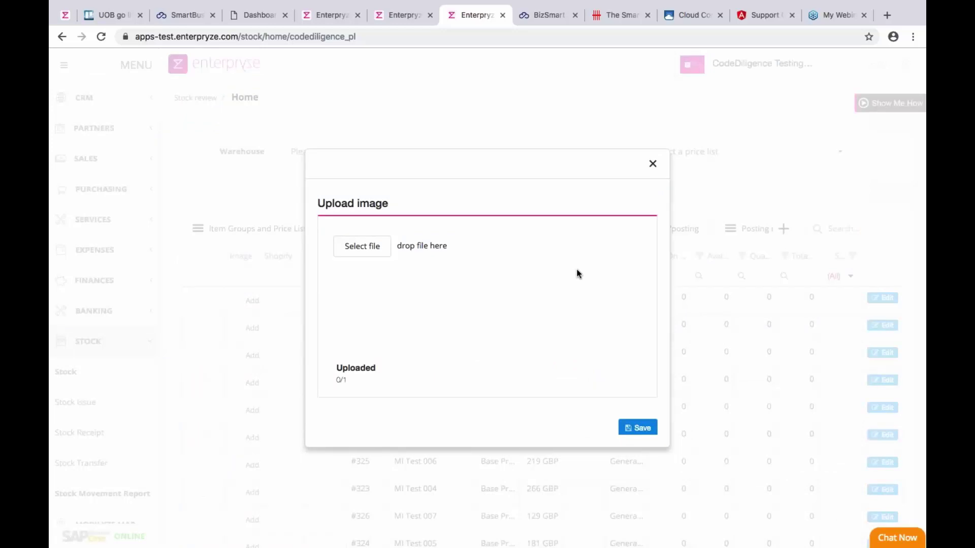
{"action": "left_click", "coordinate": [653, 163]}
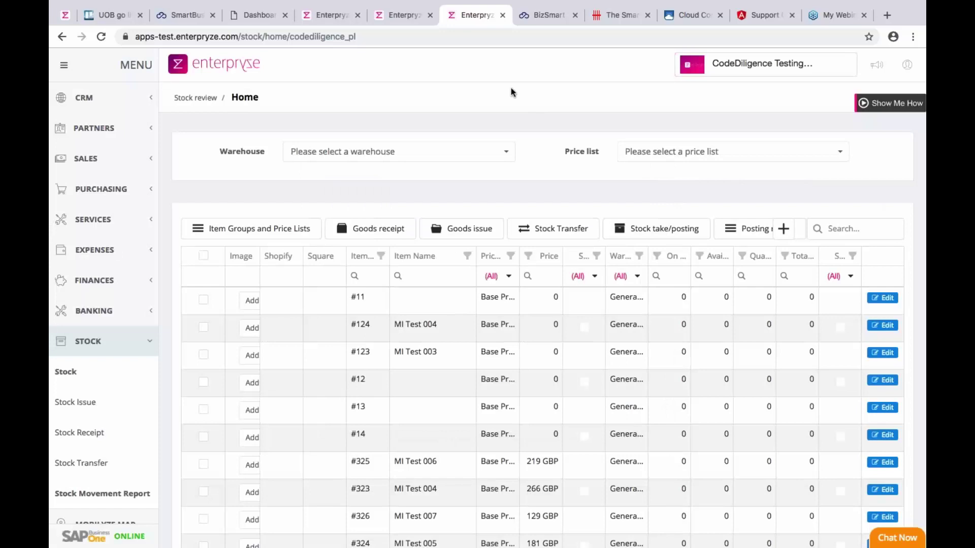
{"action": "left_click", "coordinate": [112, 345]}
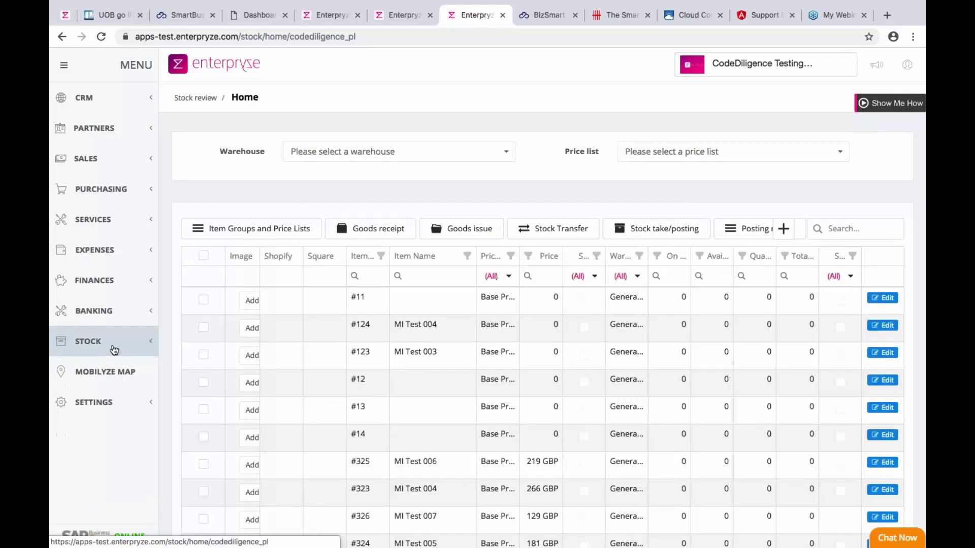
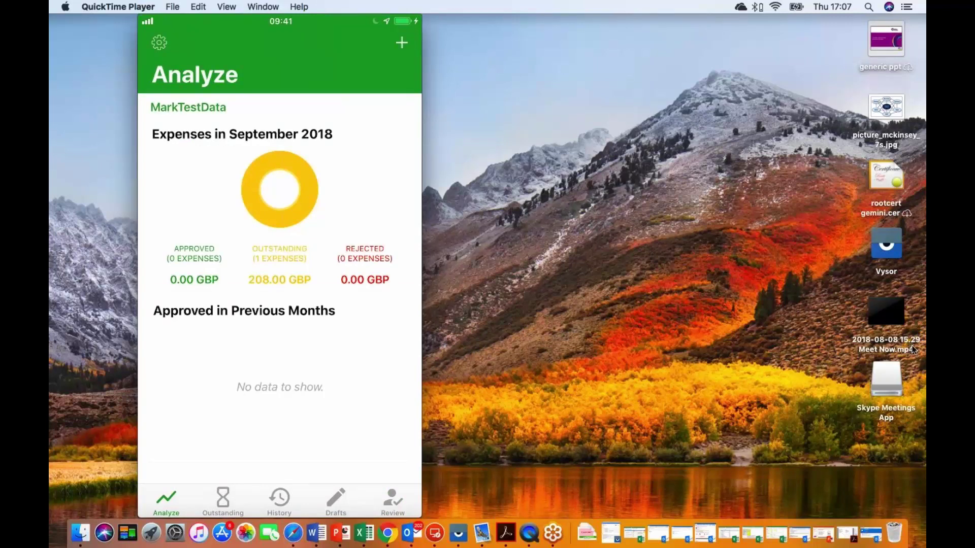
{"action": "left_click", "coordinate": [913, 95]}
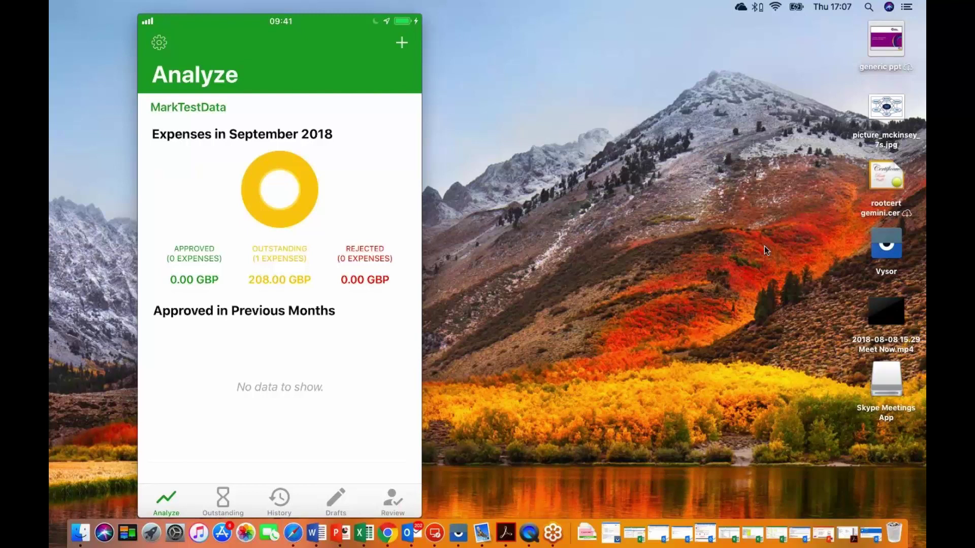